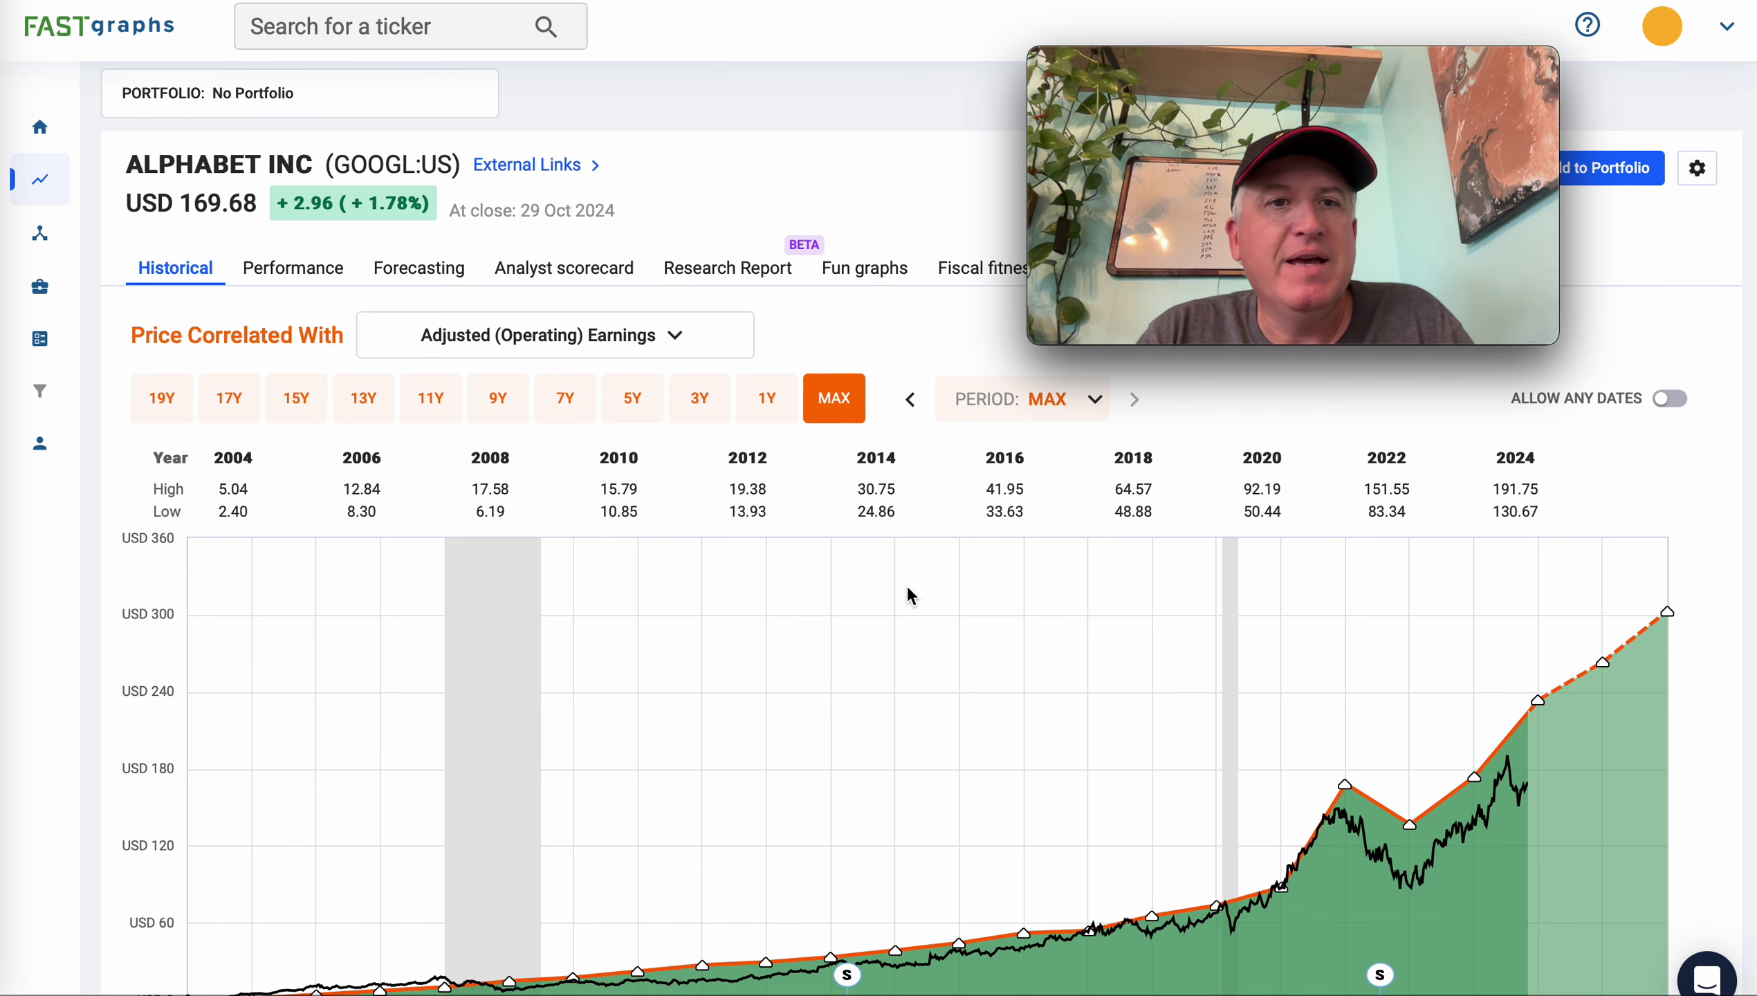
Step: Browse down and back through Alphabet's FAST Graphs chart page
scroll(908, 589, down, 1)
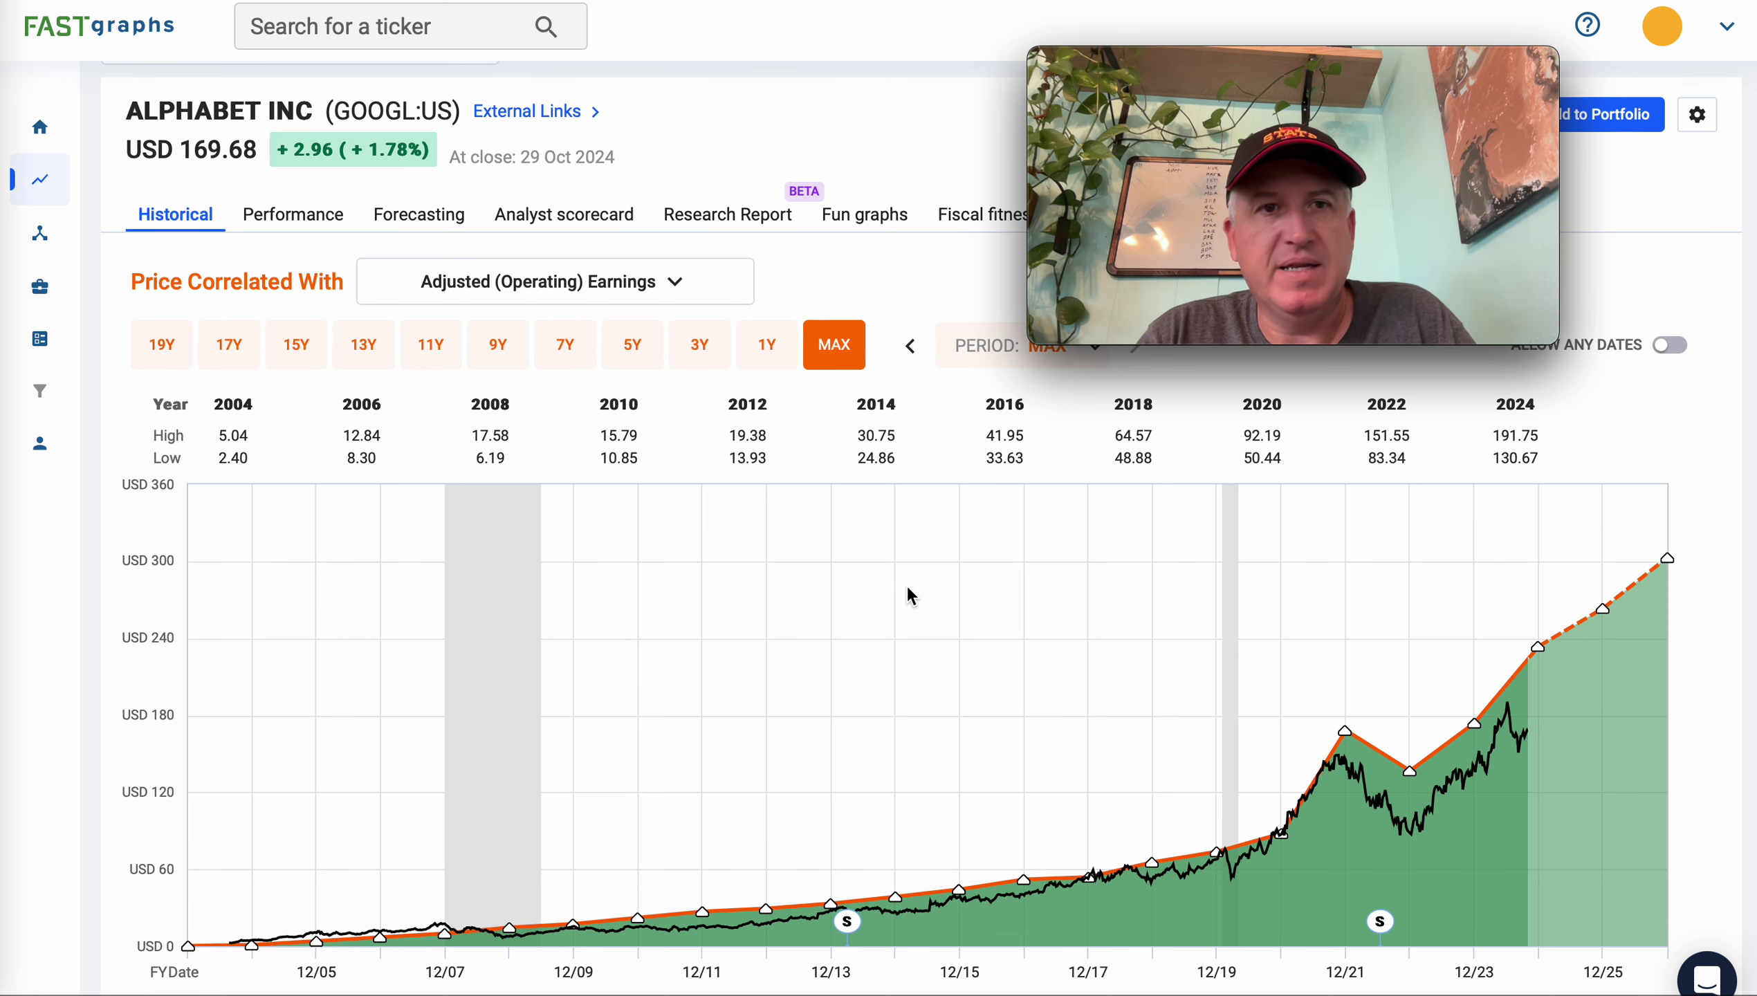
scroll(910, 596, down, 1)
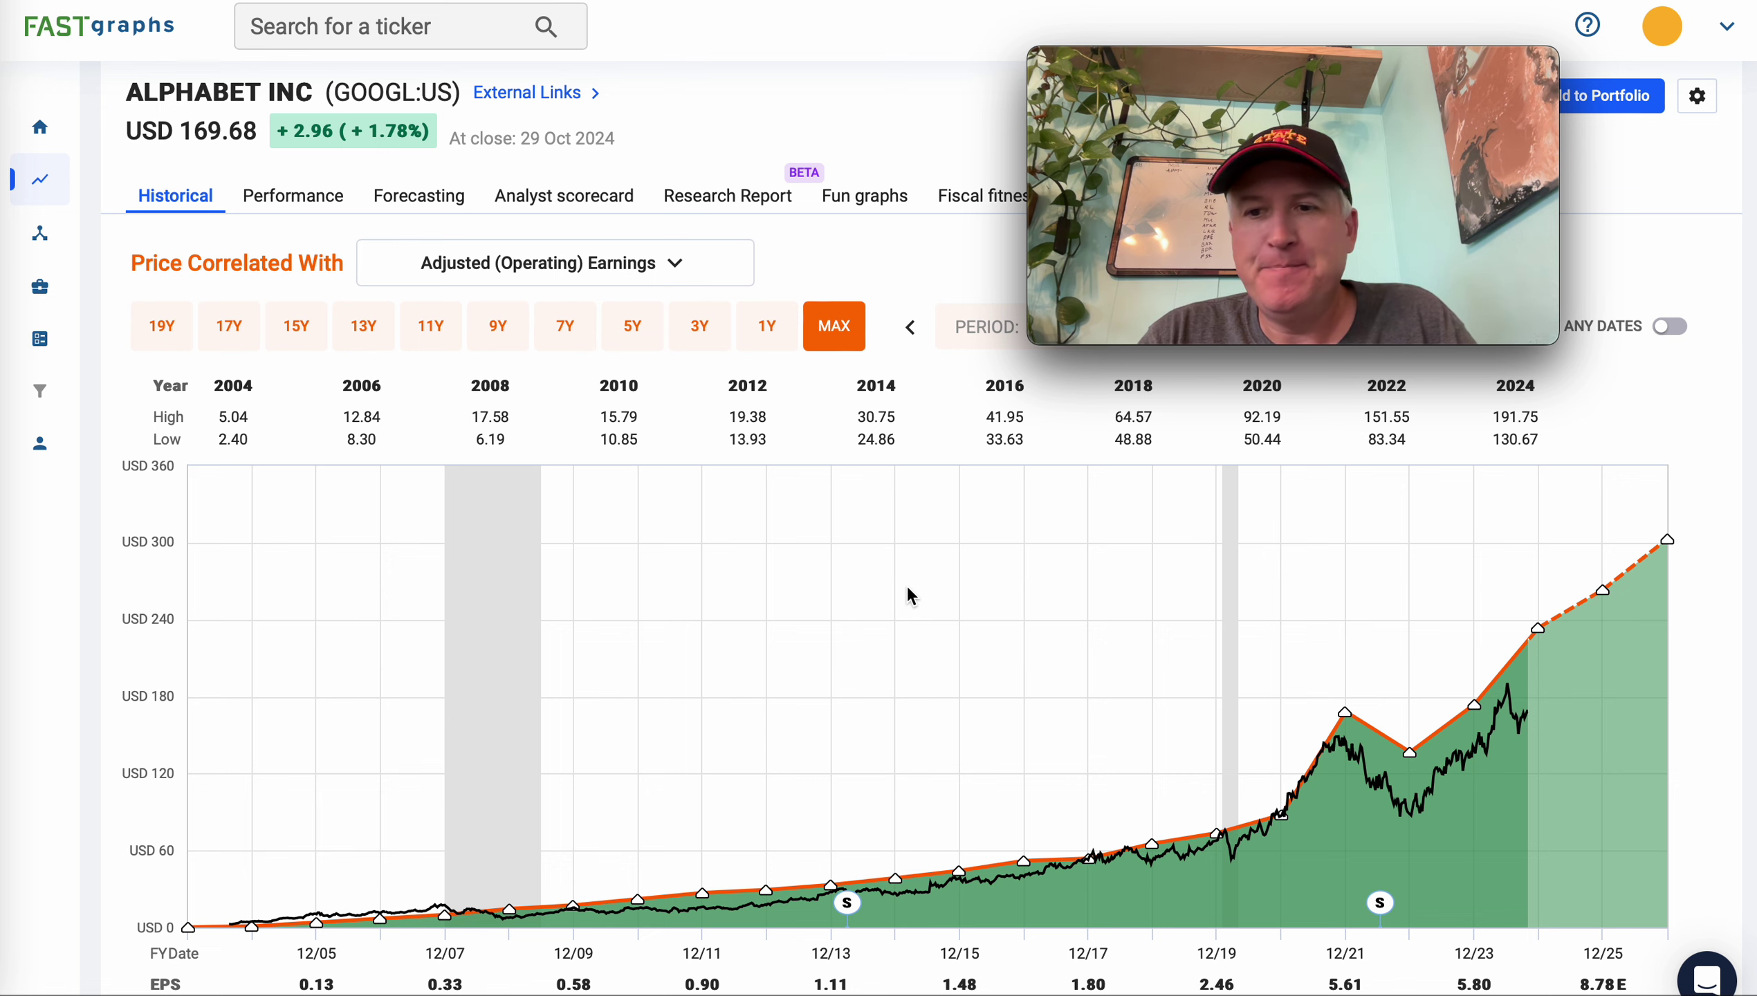
scroll(909, 593, down, 1)
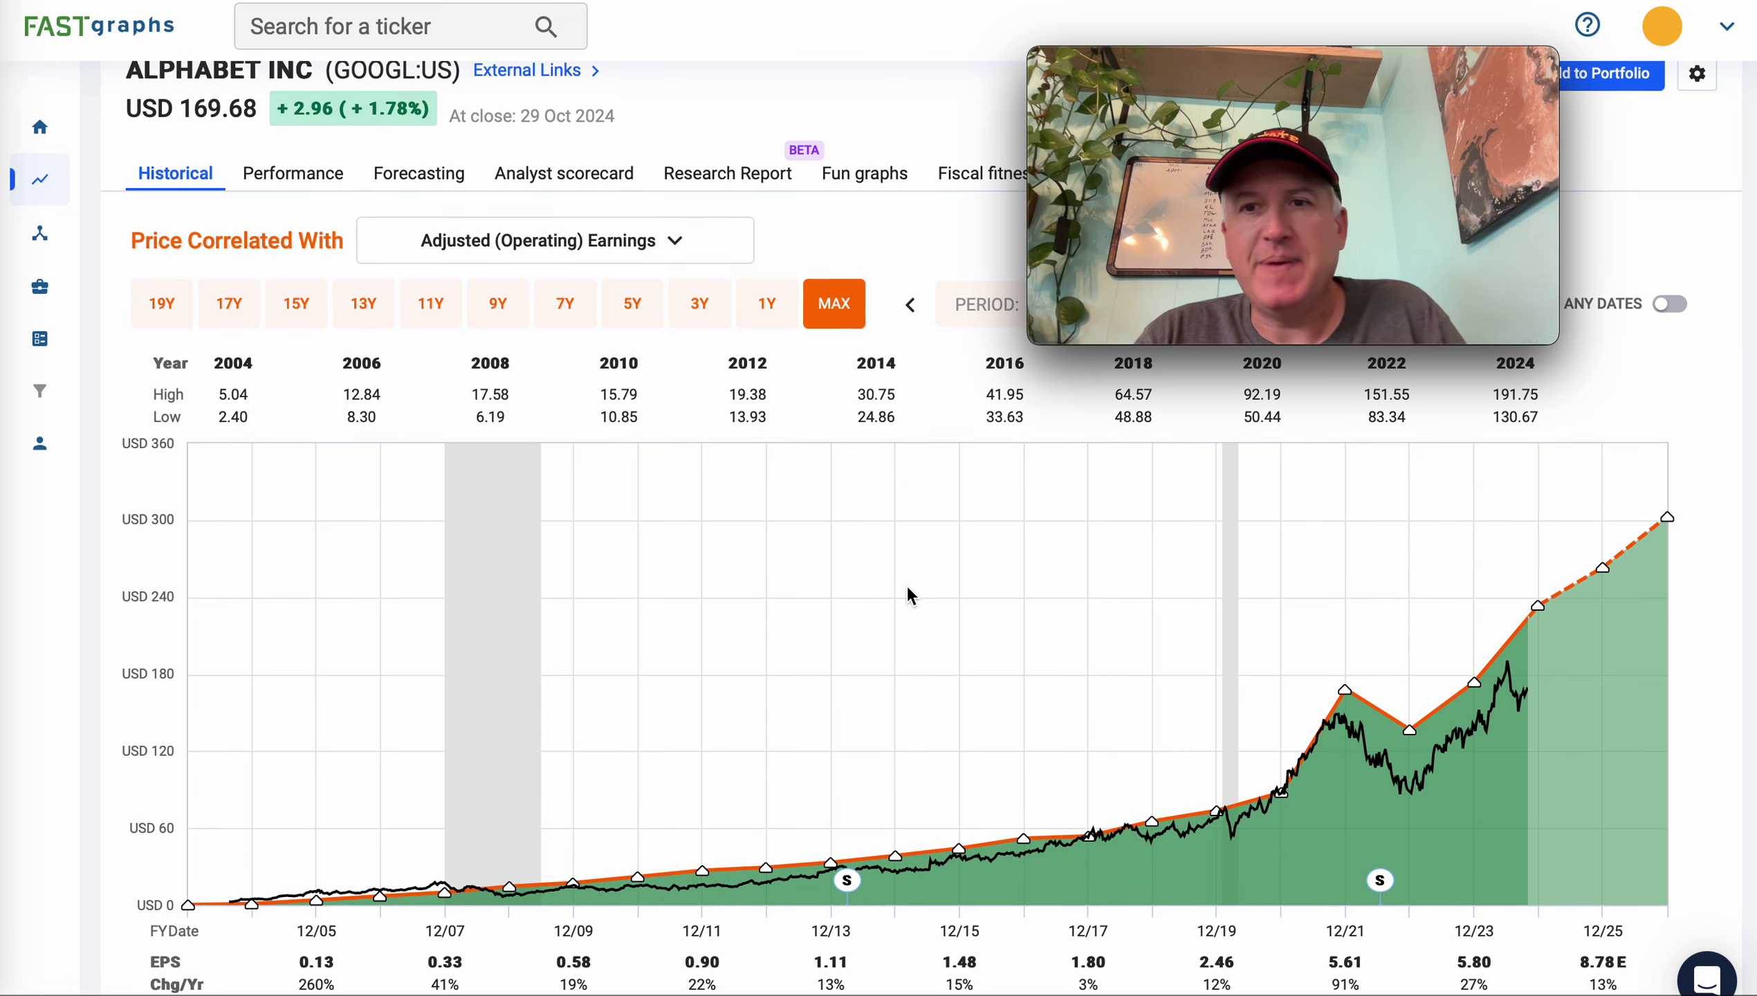
scroll(909, 593, up, 1)
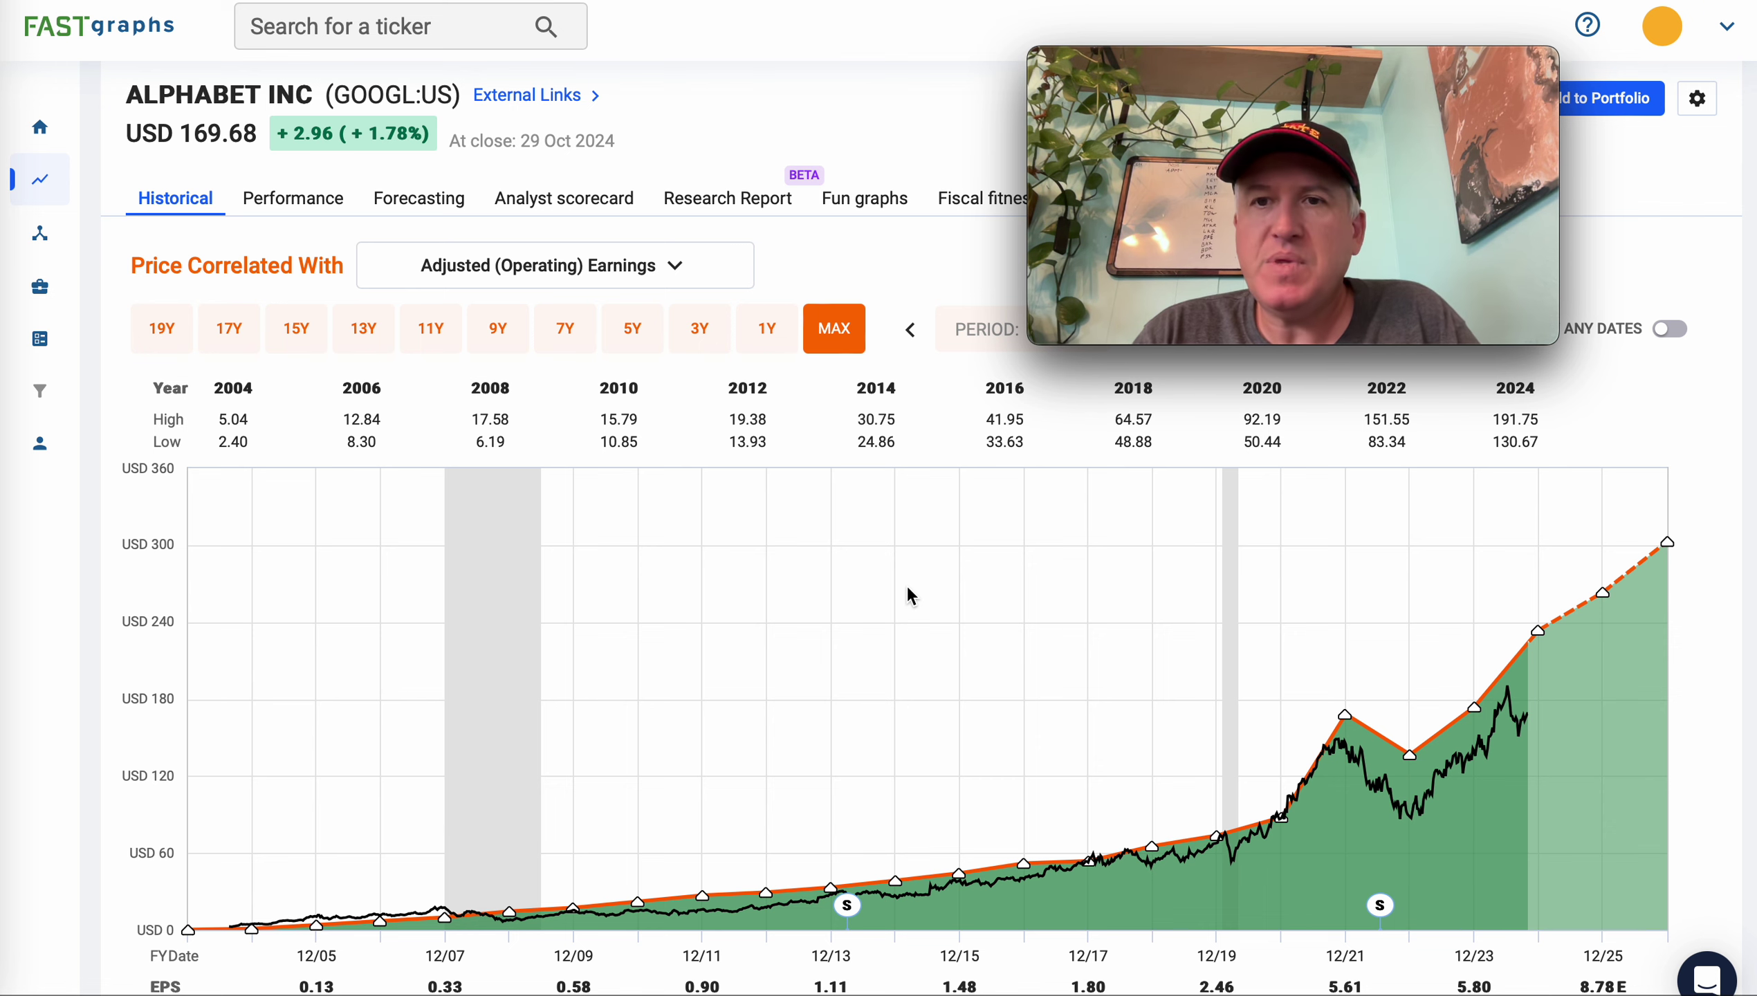
scroll(908, 589, down, 1)
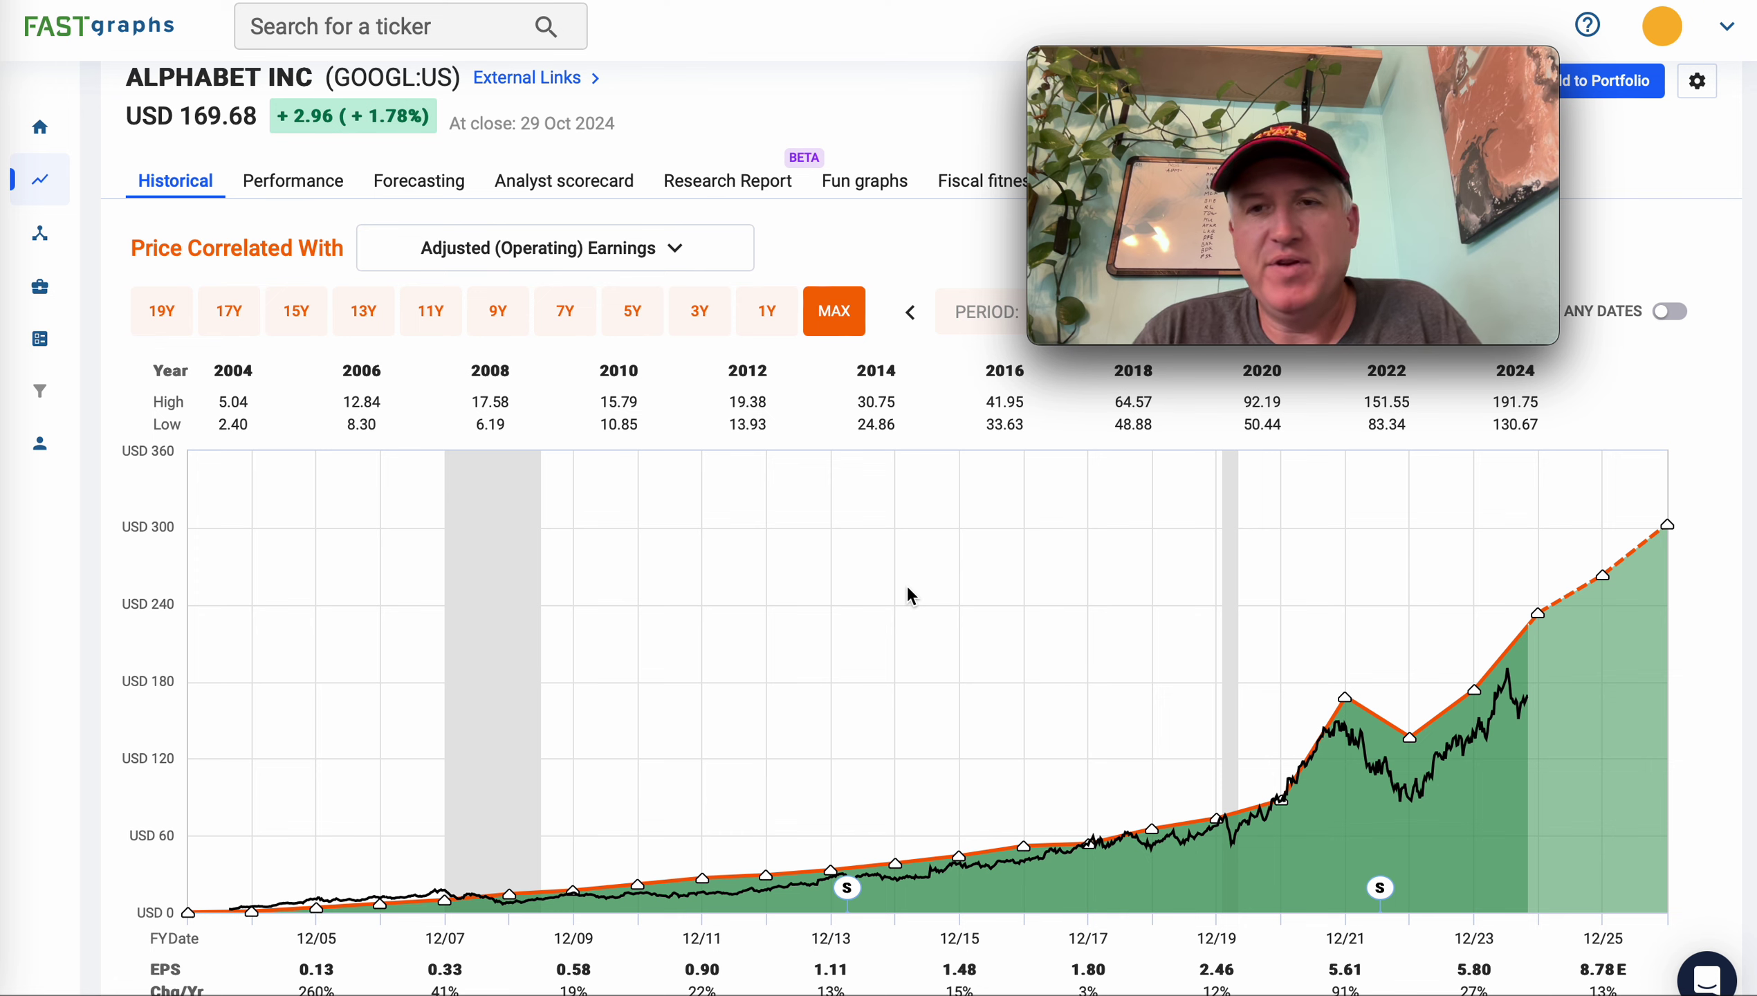
scroll(908, 593, down, 1)
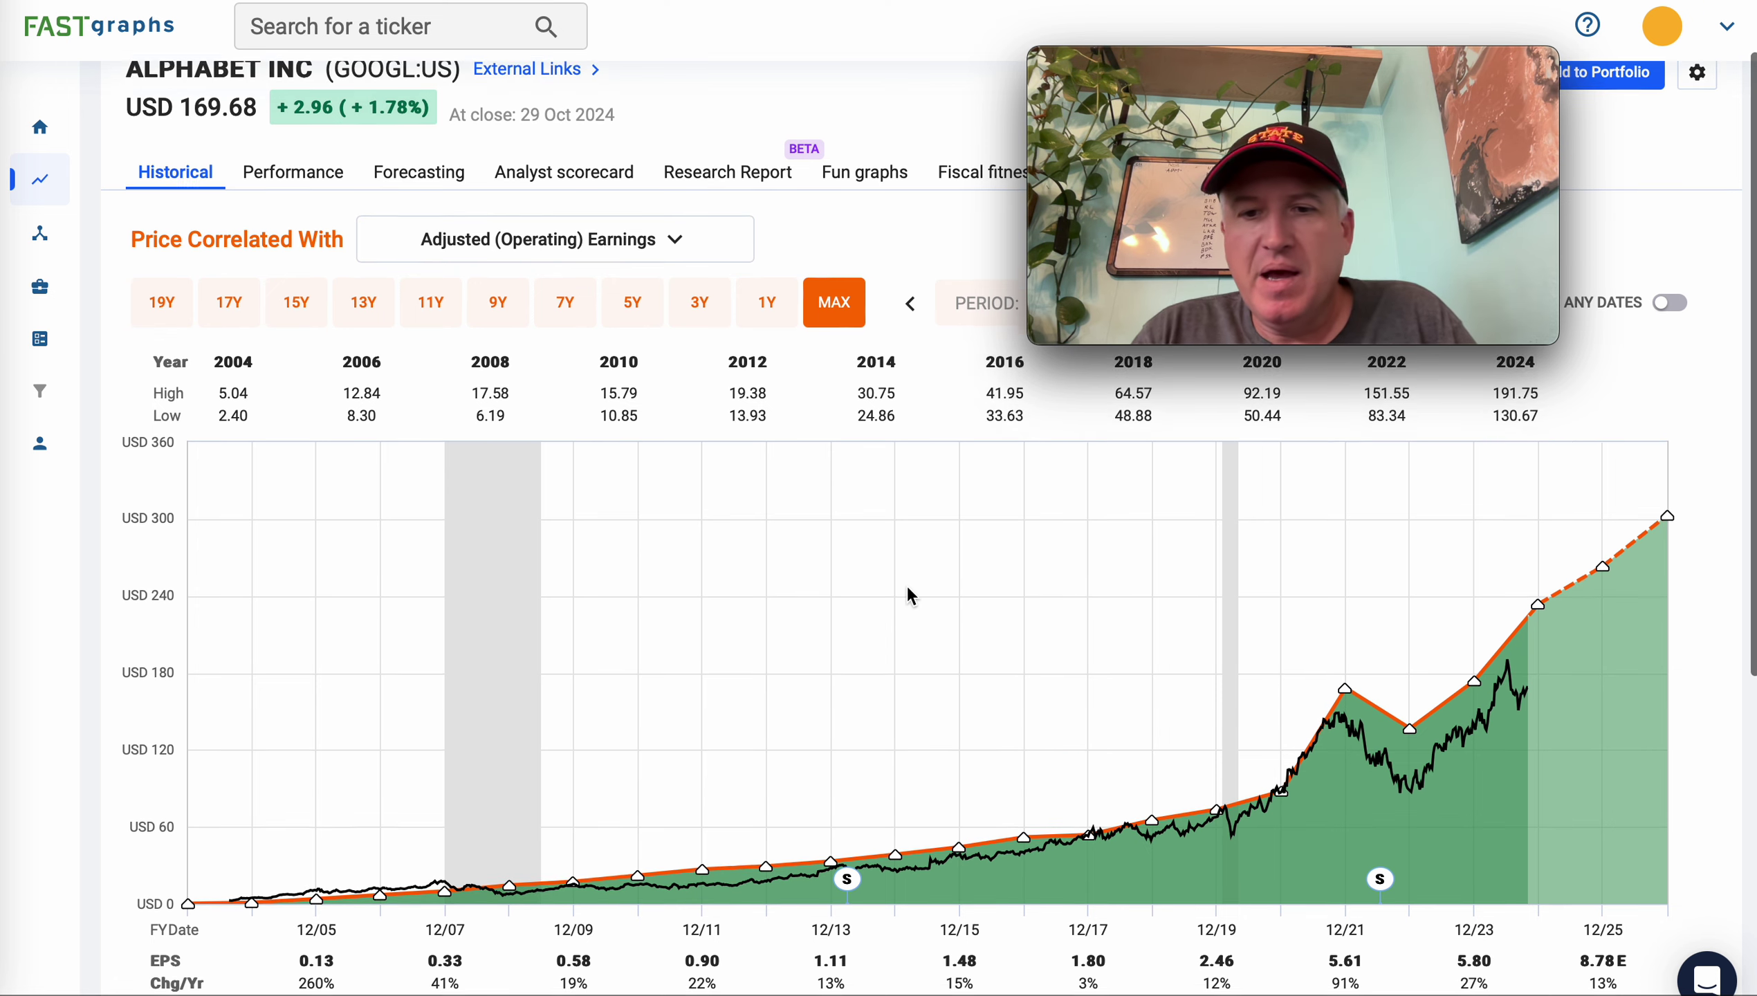
scroll(909, 593, up, 2)
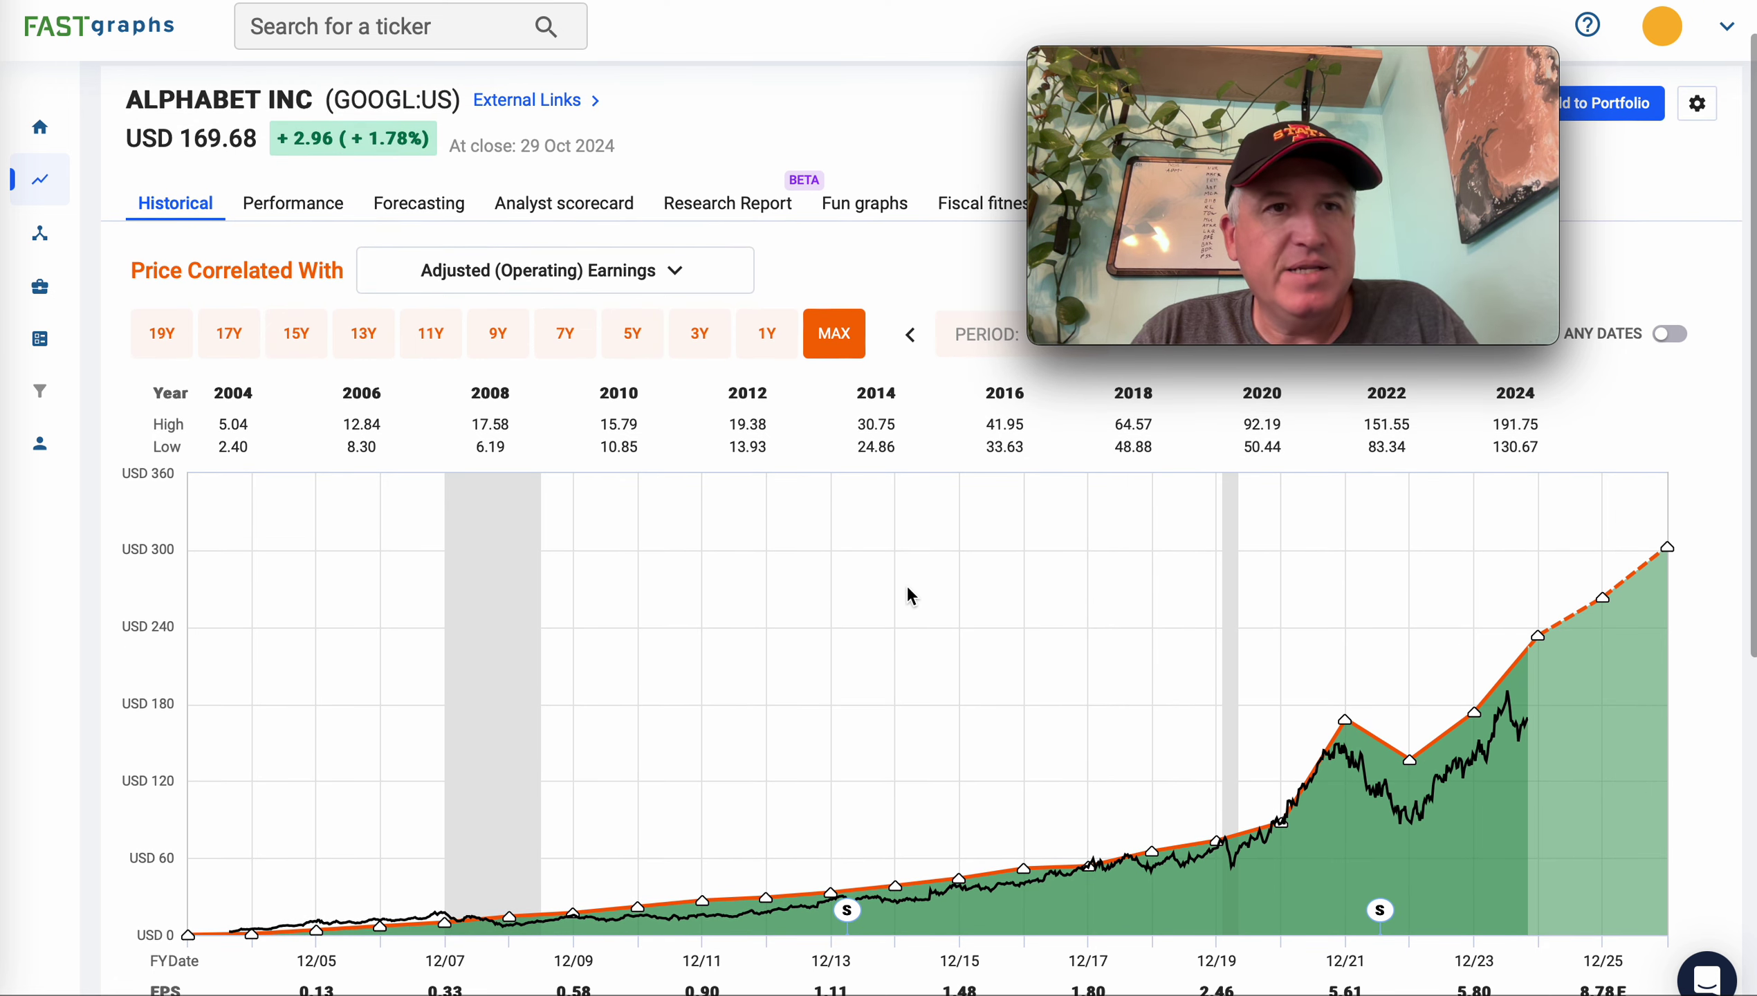
scroll(908, 594, down, 1)
scroll(905, 584, down, 4)
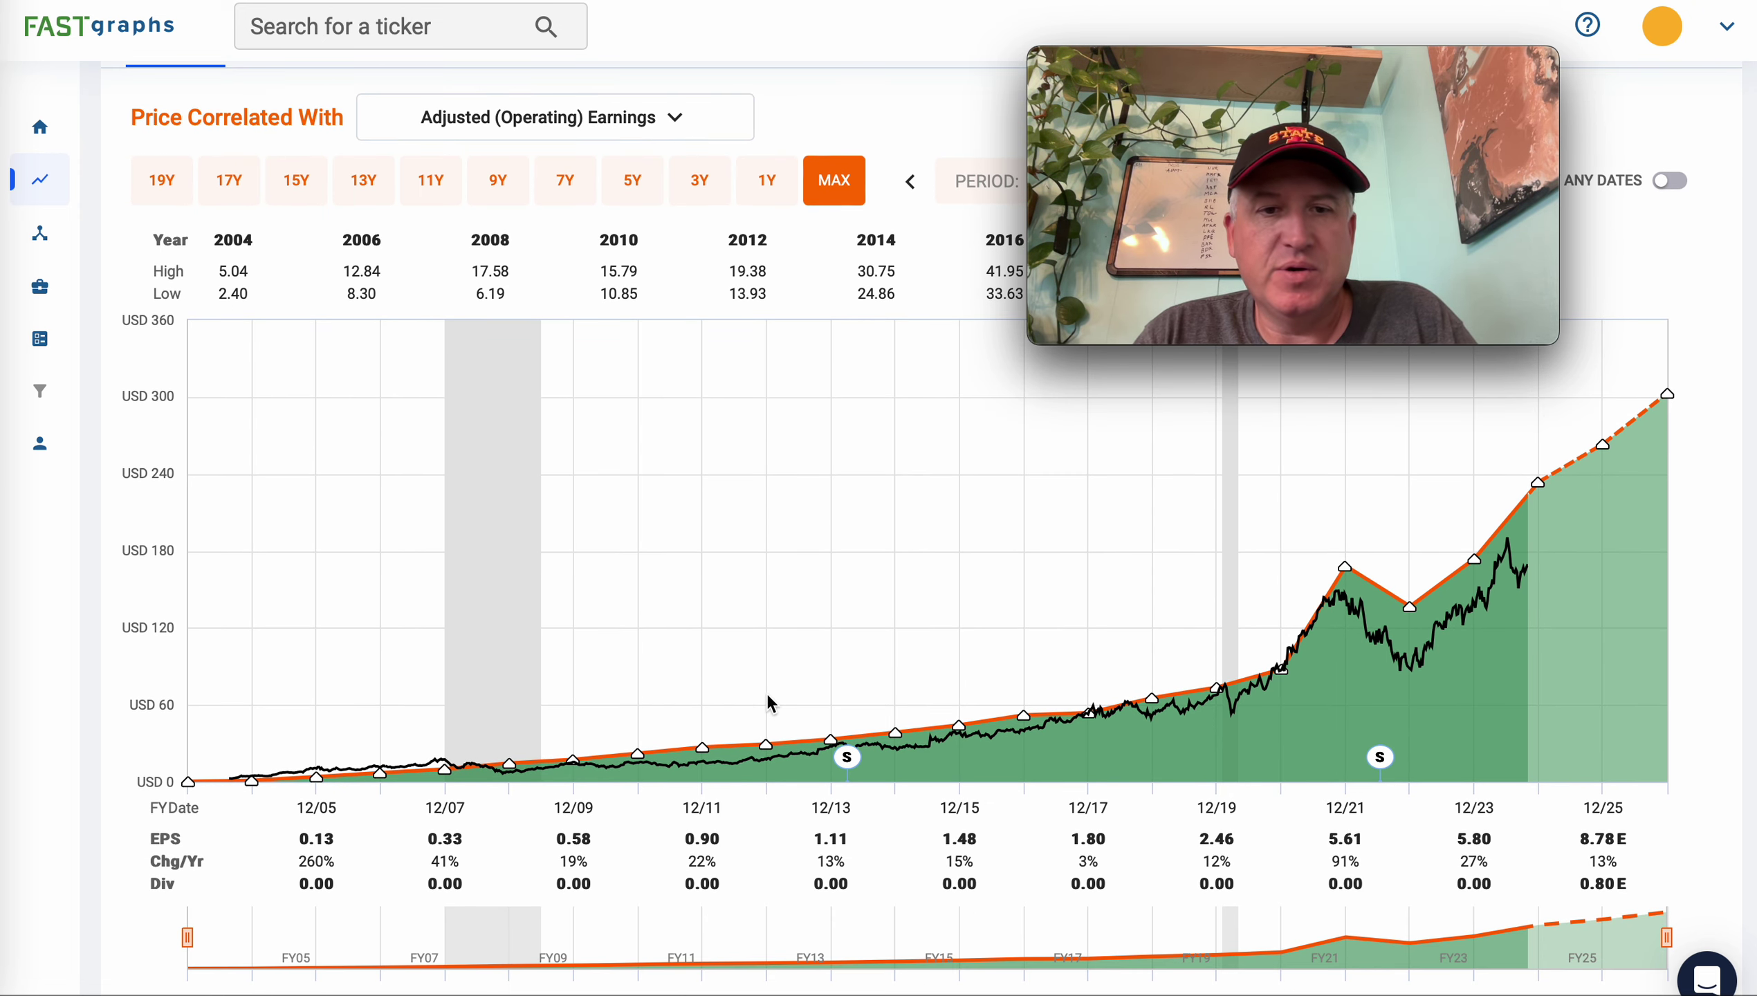
scroll(769, 701, down, 1)
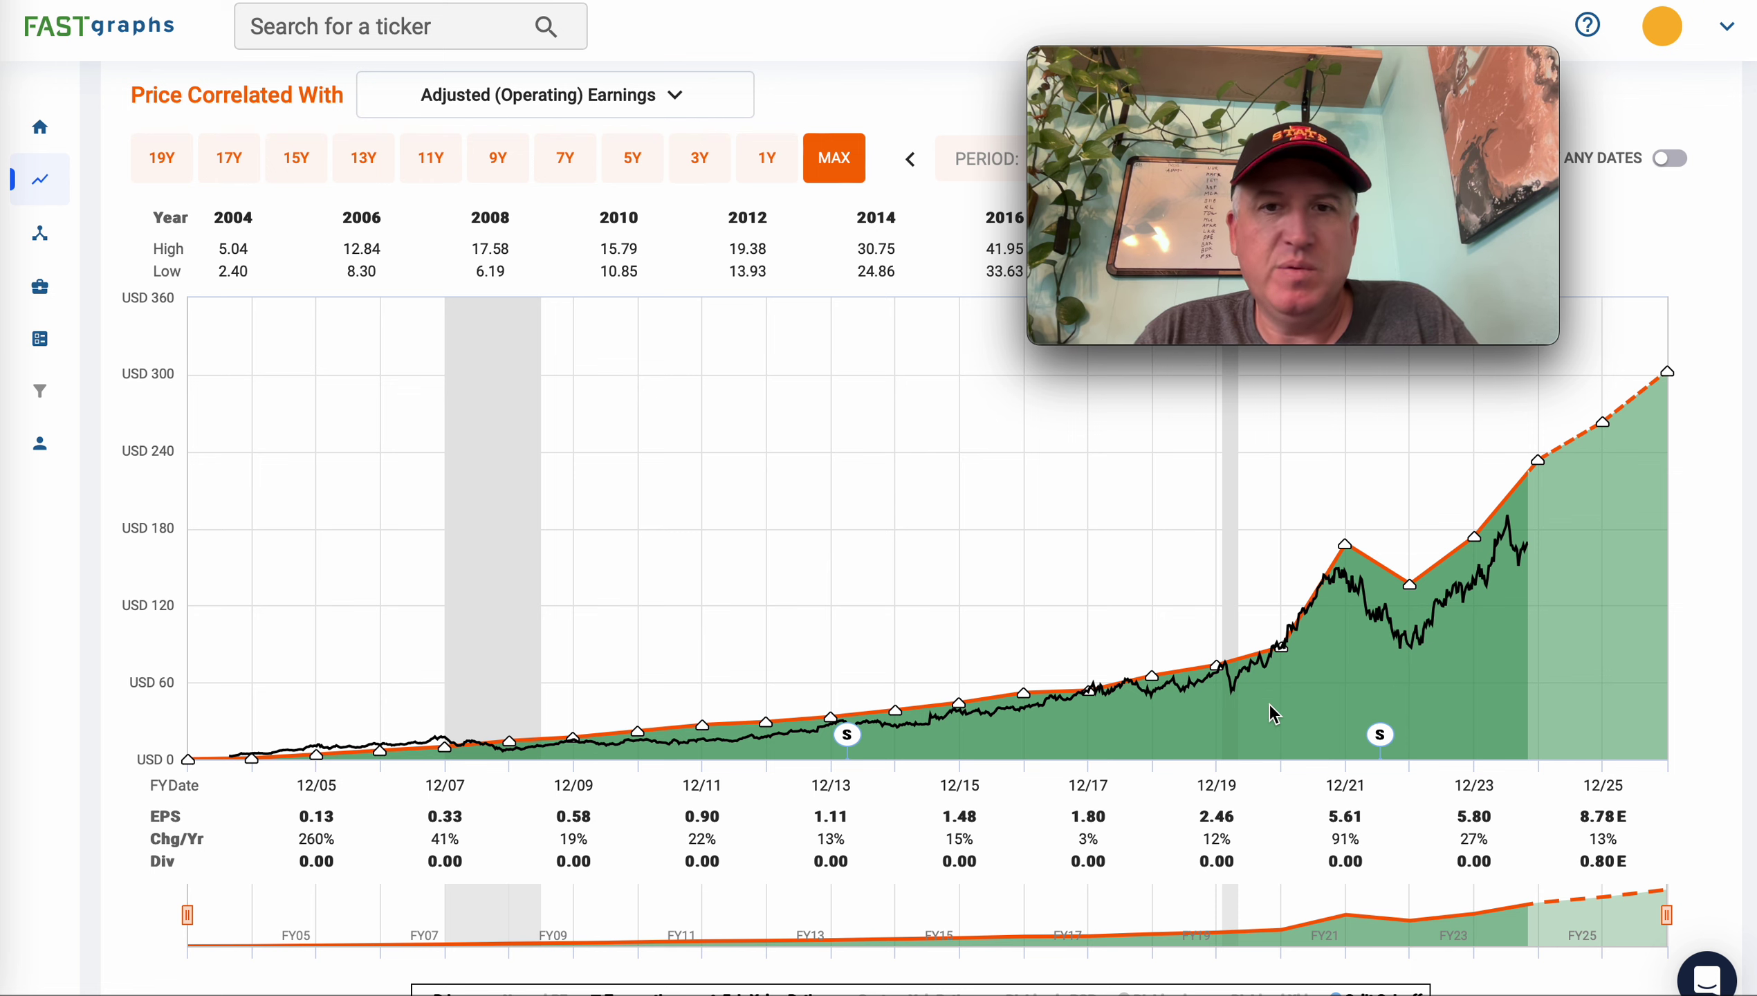
scroll(1132, 788, up, 2)
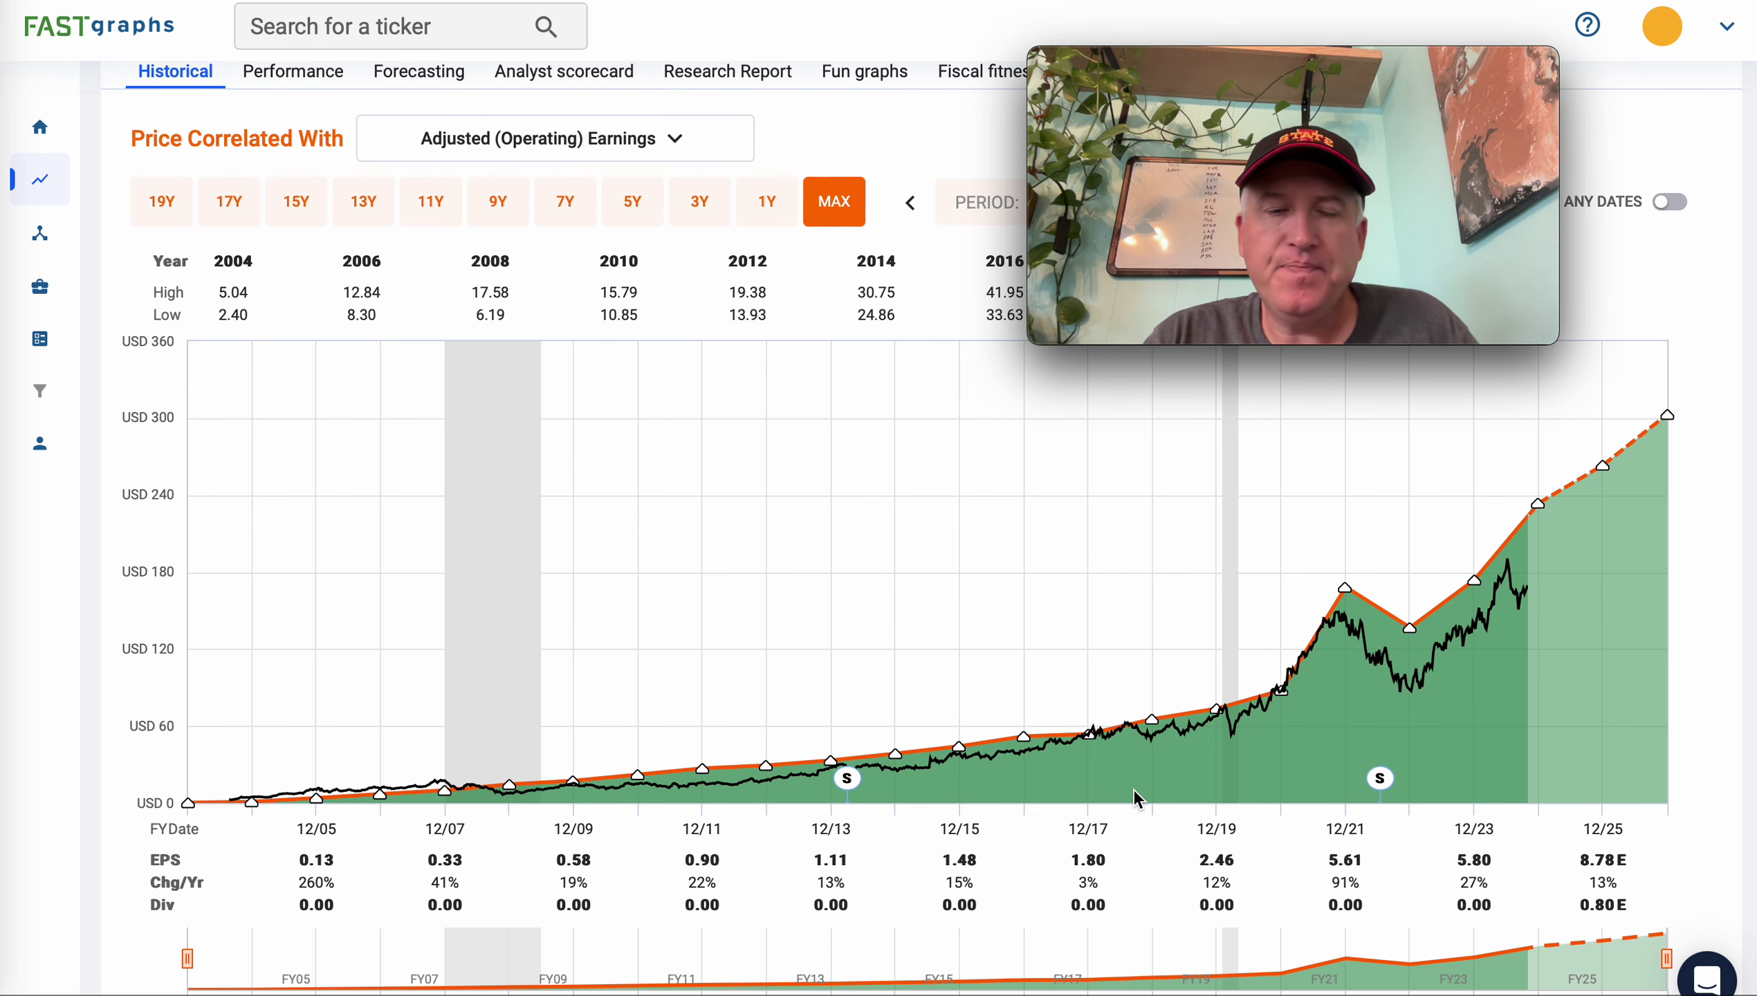
scroll(1133, 788, down, 2)
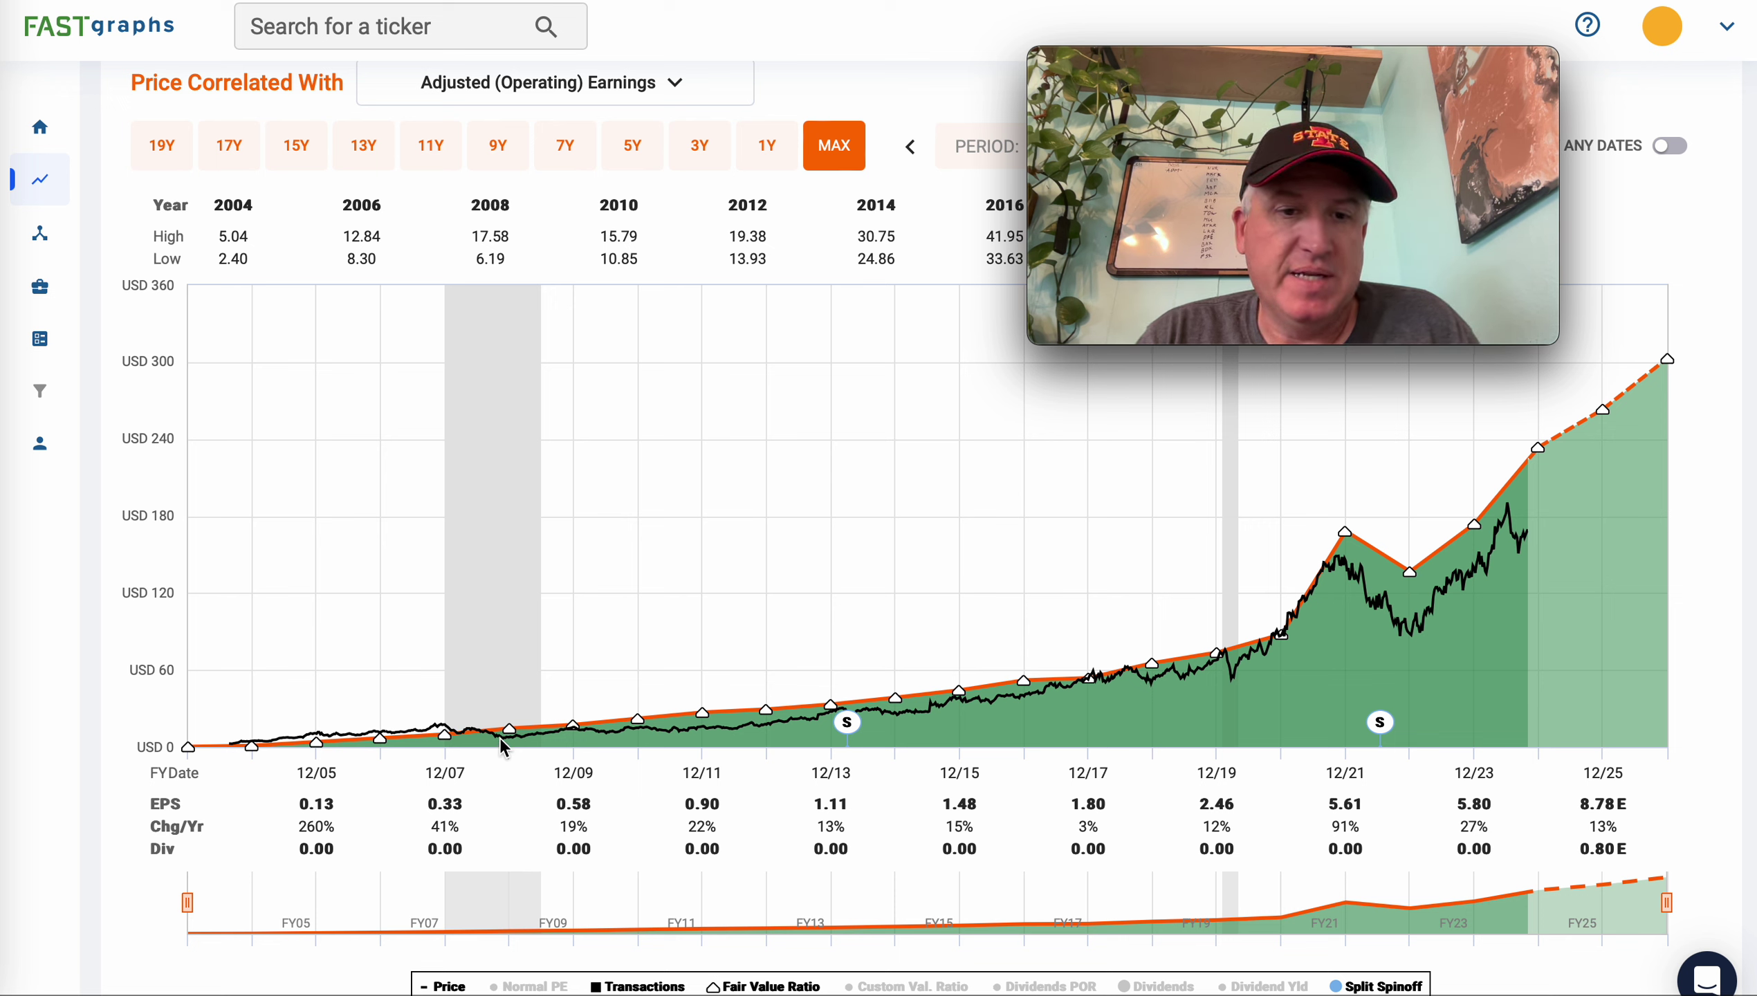
mouse_move(501, 741)
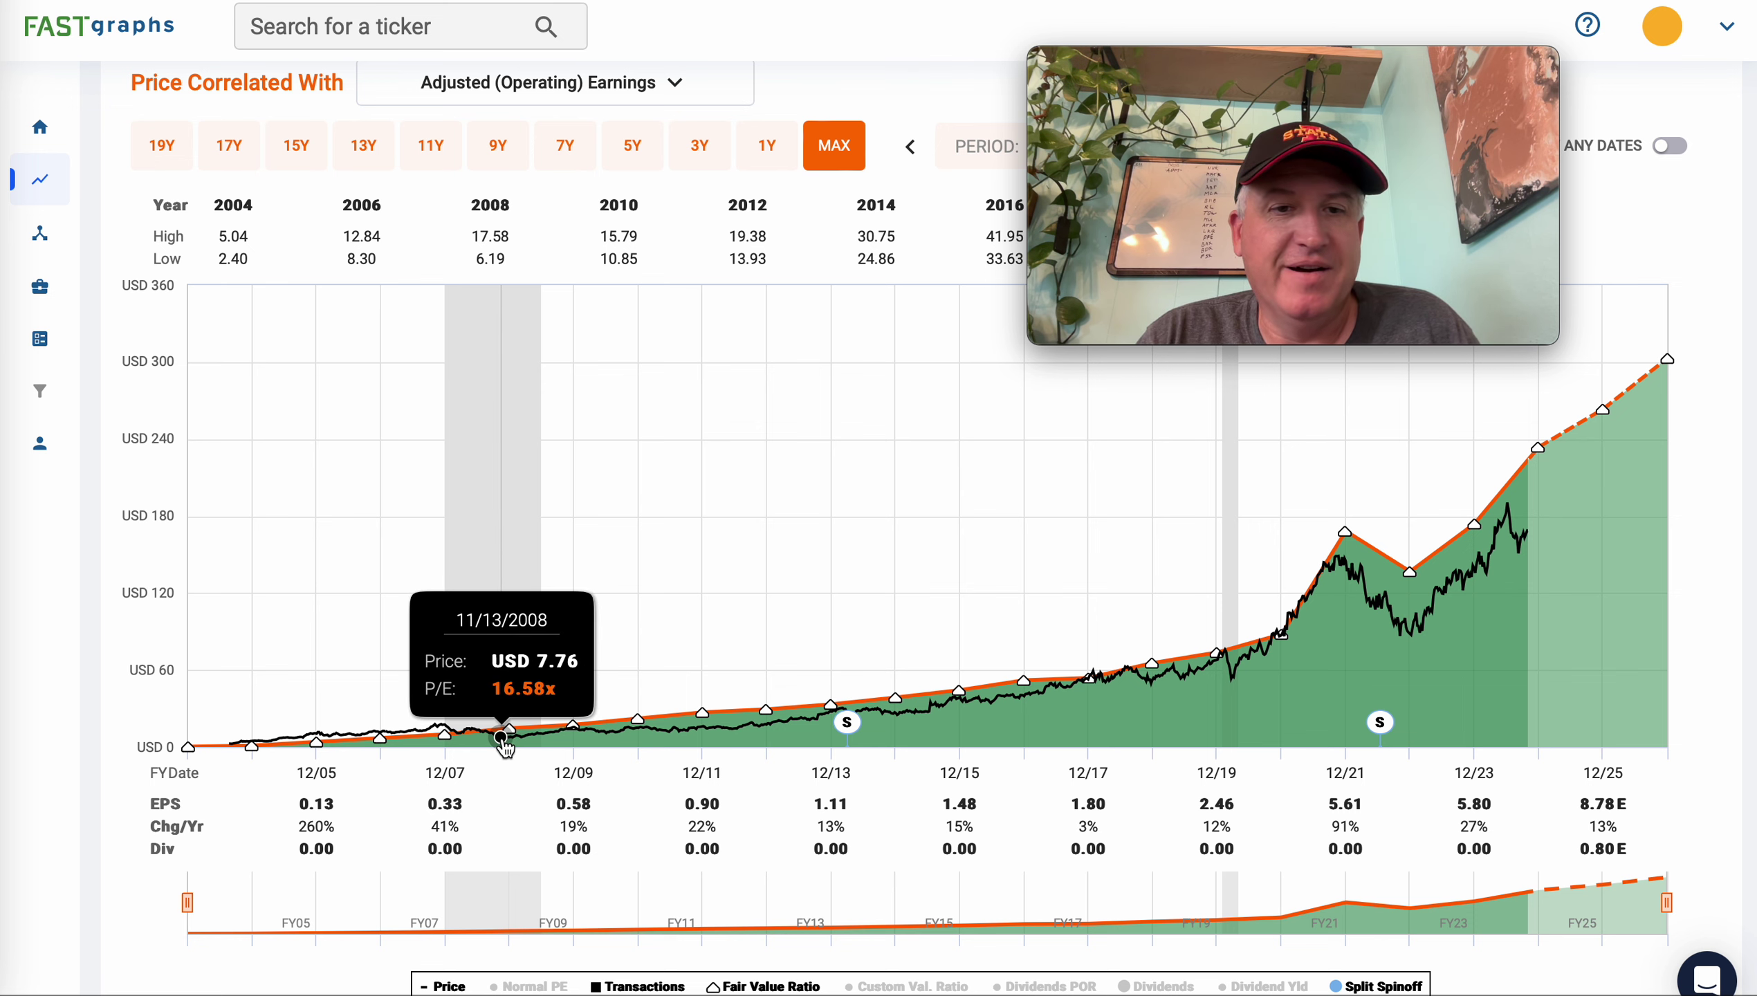
scroll(667, 667, up, 4)
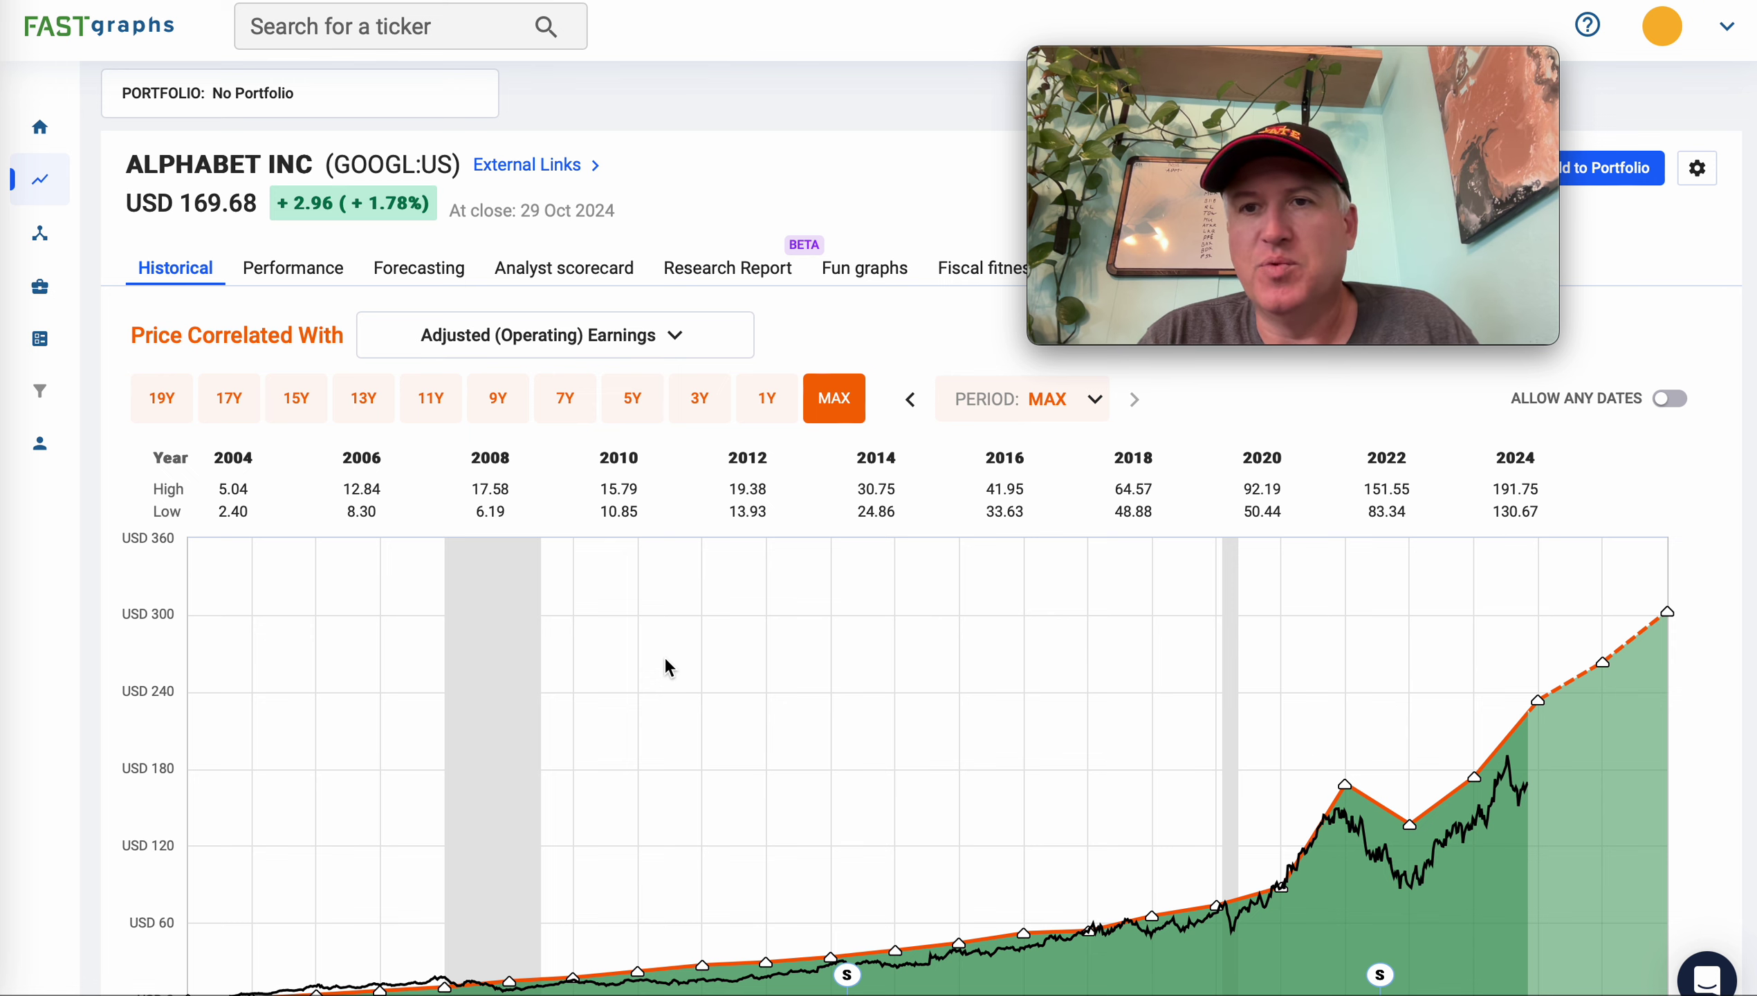
scroll(666, 662, down, 1)
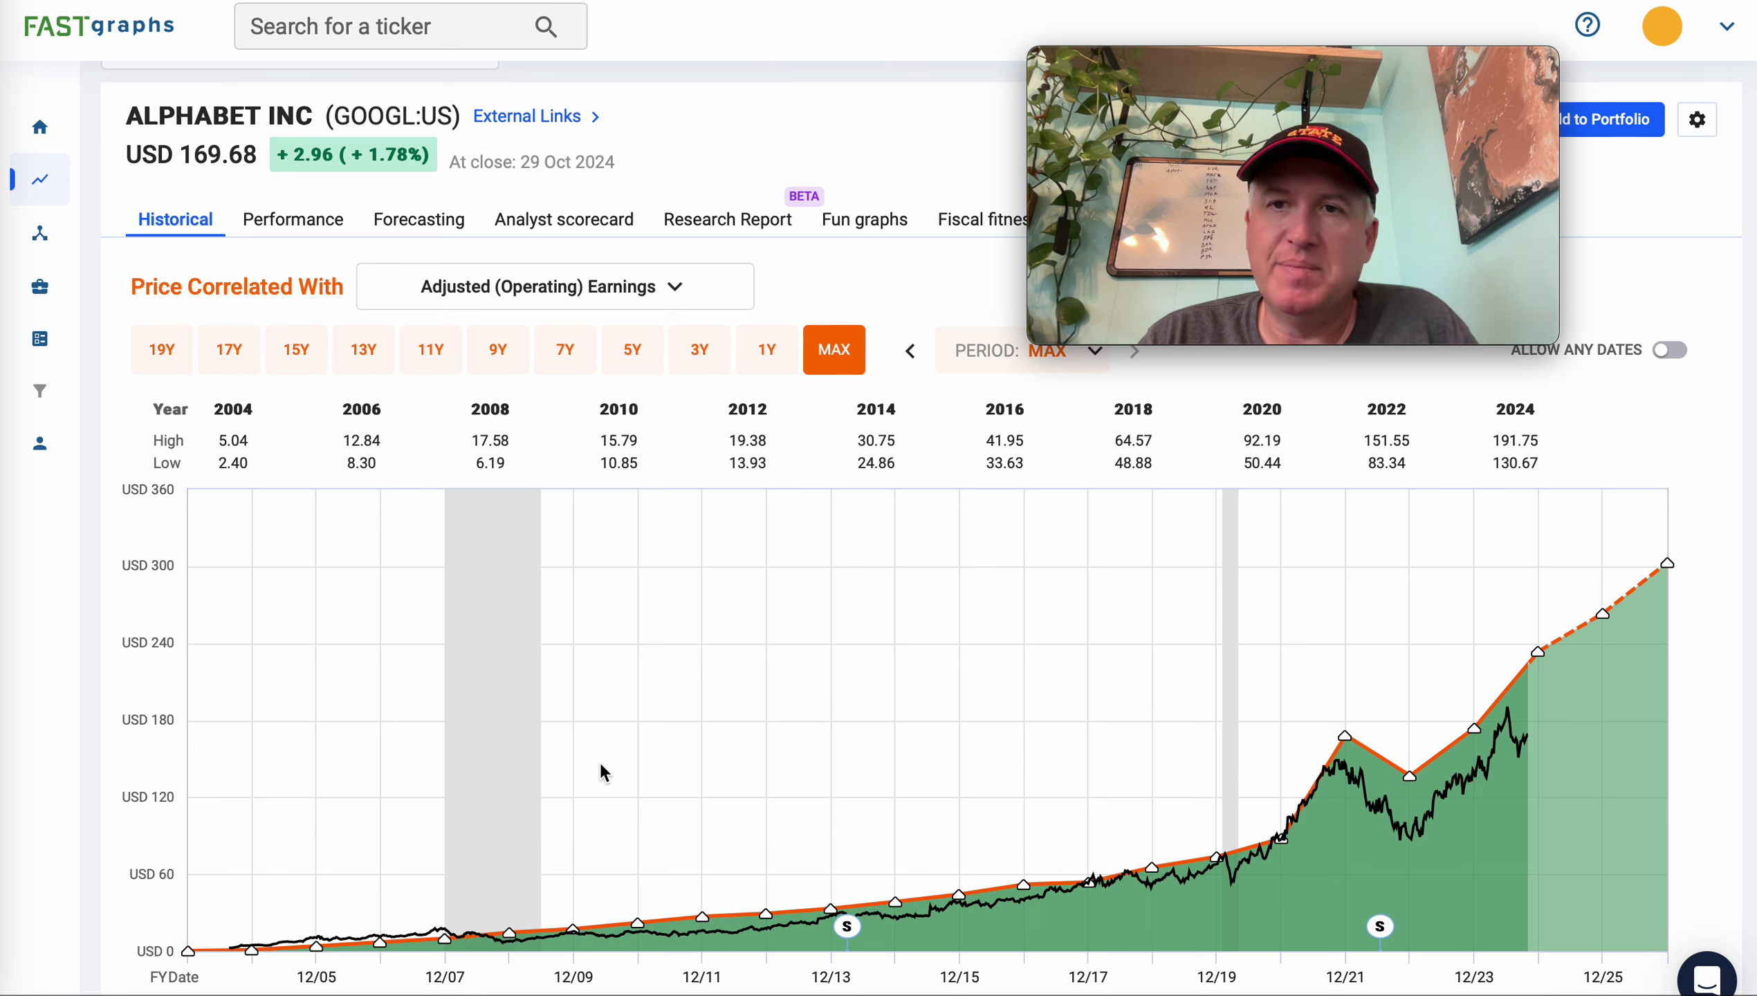
scroll(600, 762, down, 1)
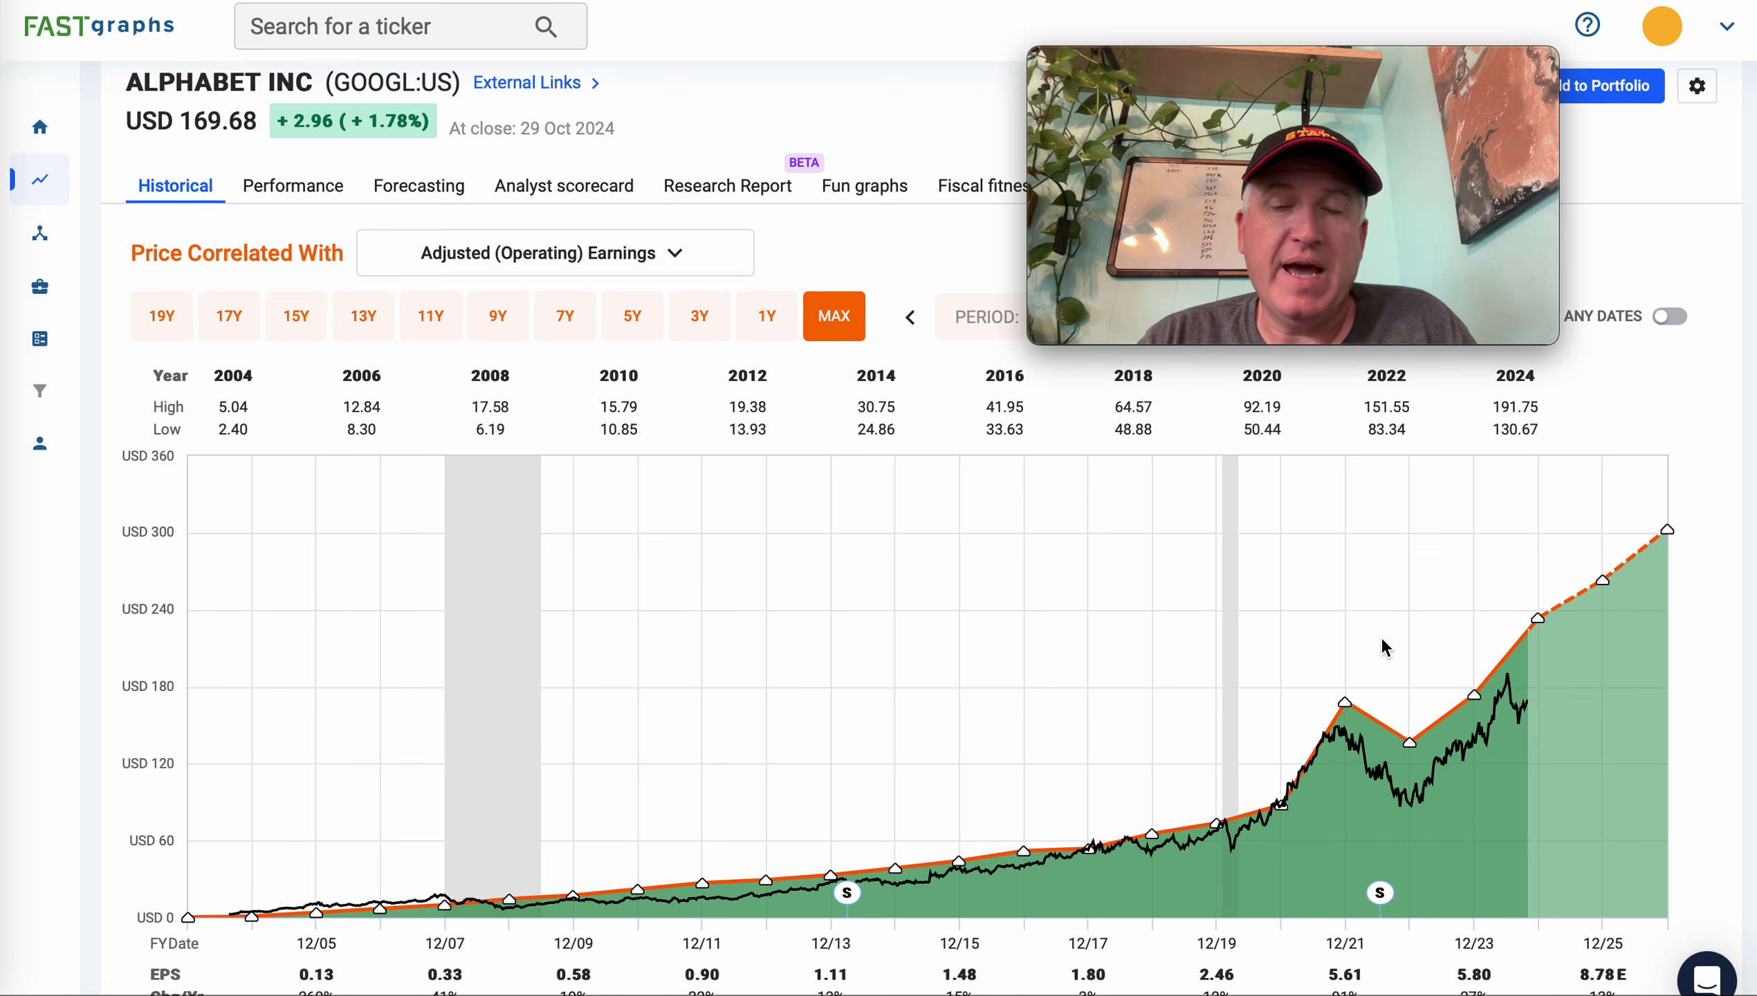
Step: Limit Alphabet's FAST Graphs chart to the last 11 years
click(443, 341)
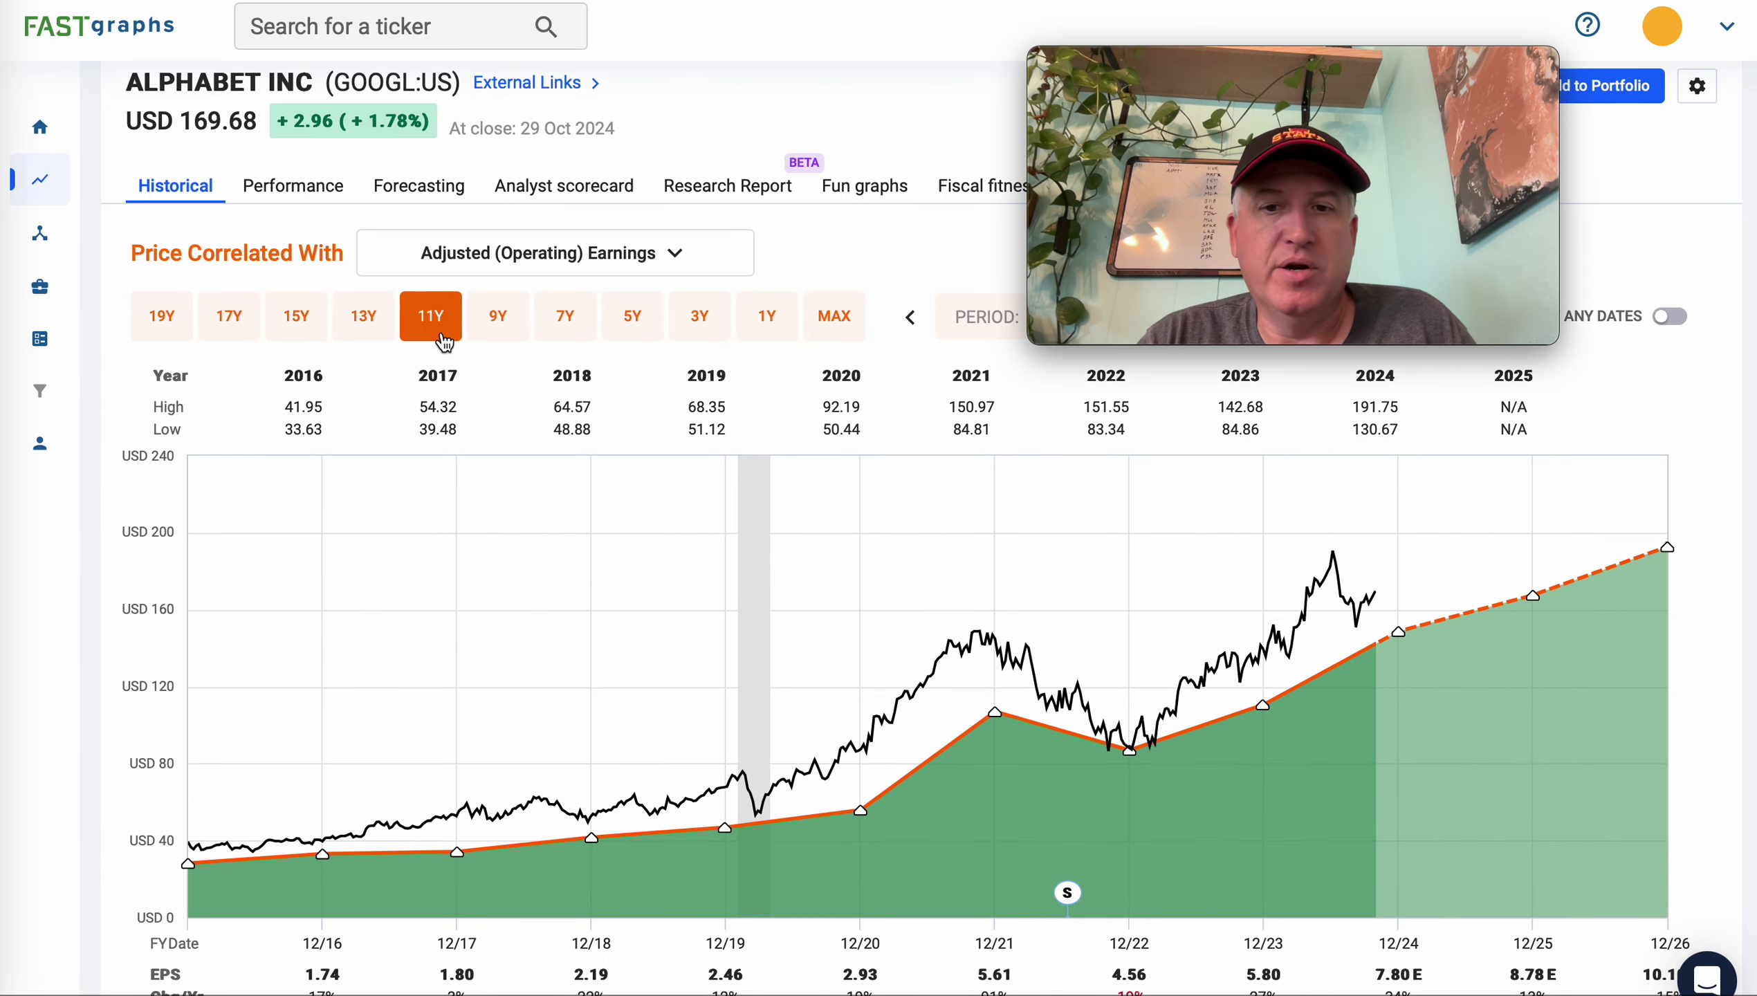
scroll(759, 649, down, 1)
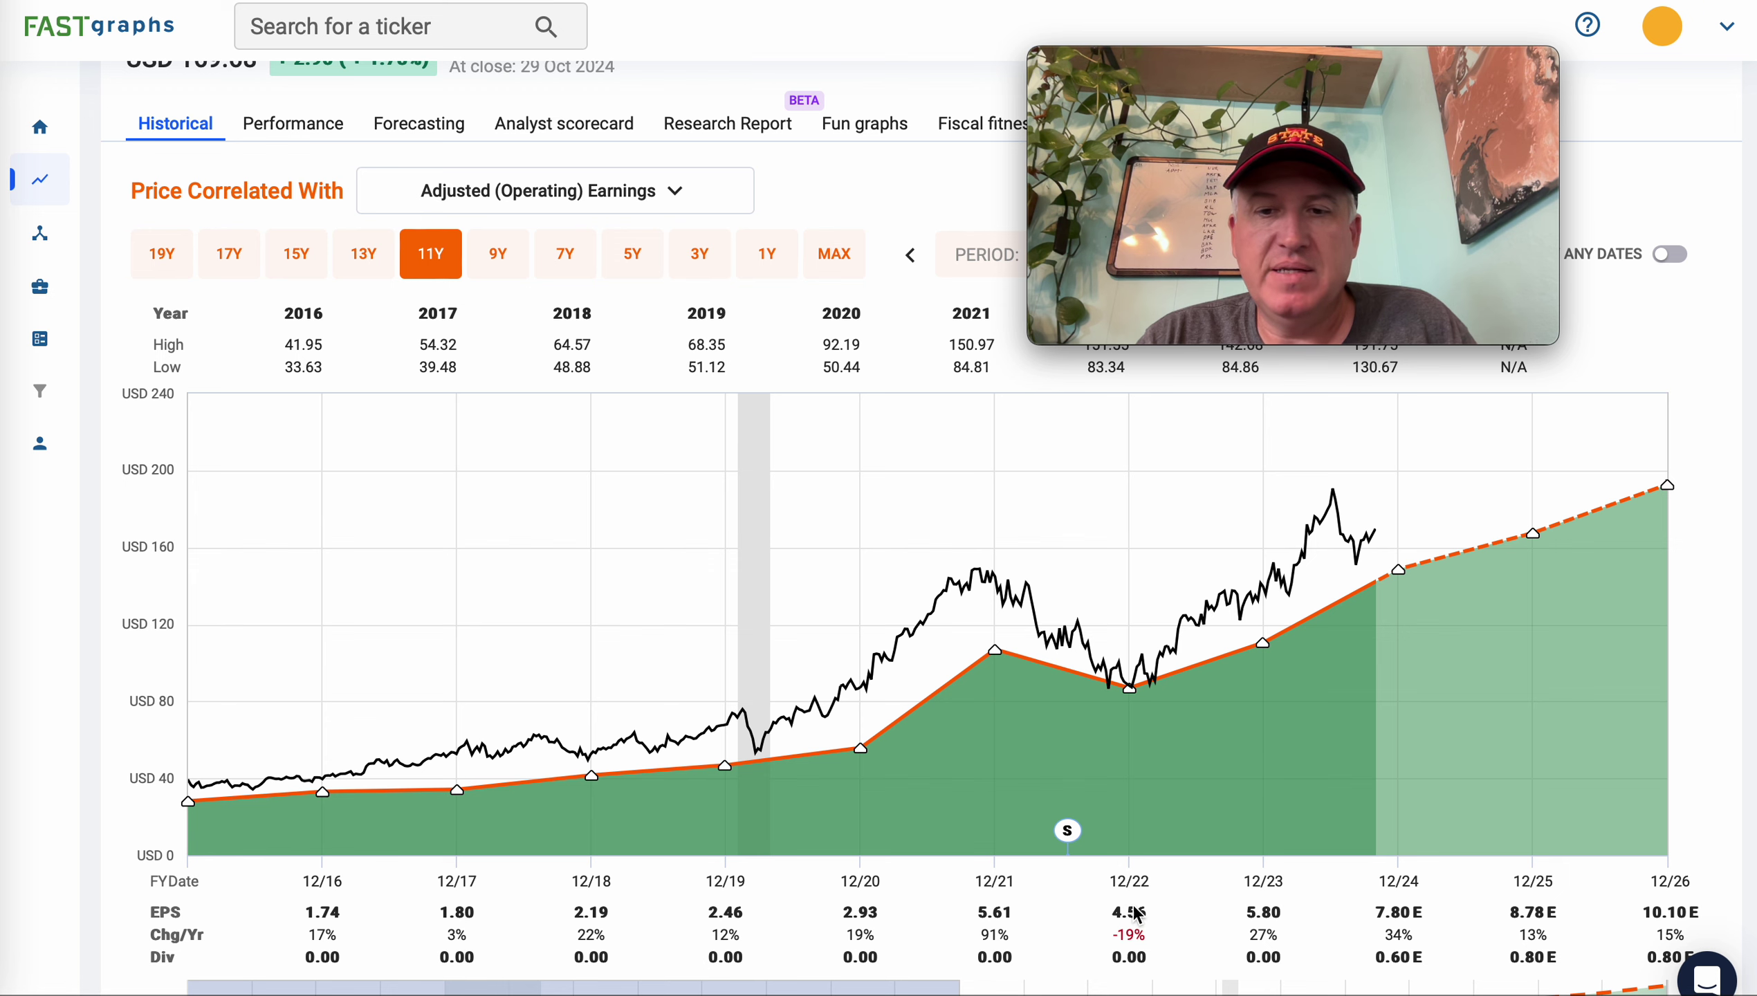
scroll(1136, 914, down, 1)
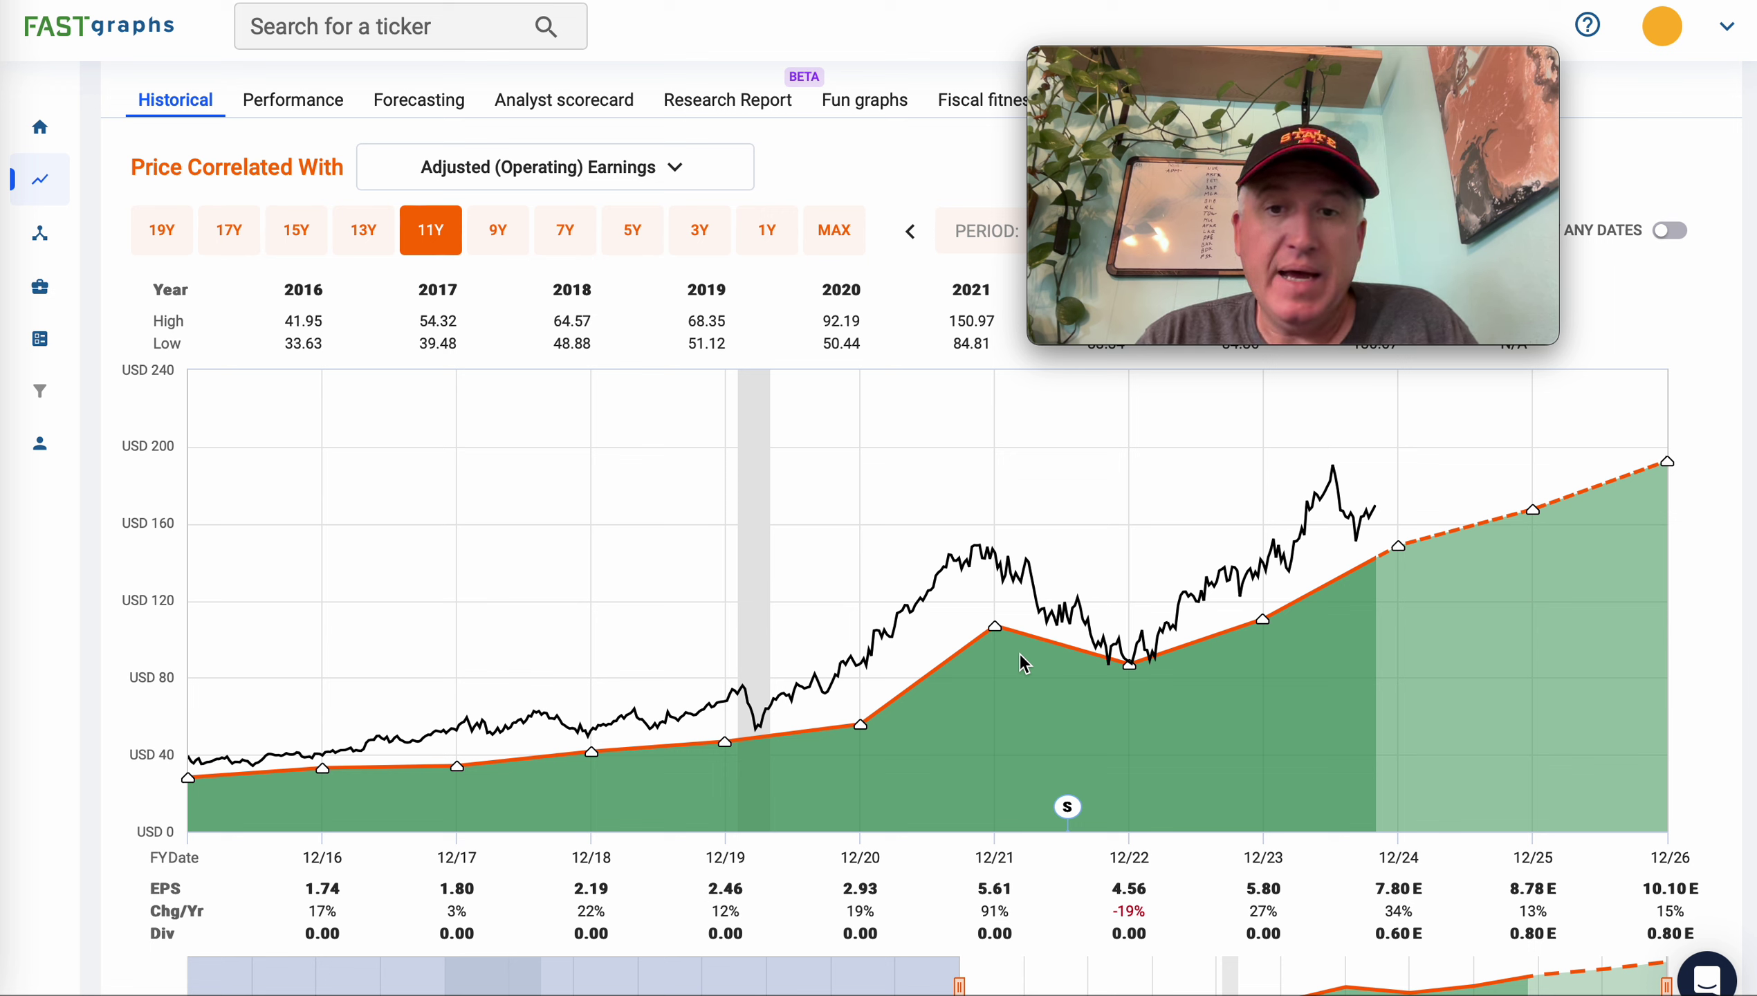
Step: Scroll below the 11-year chart to the FAST Facts, Graph Key and Company Info panels
mouse_move(997, 568)
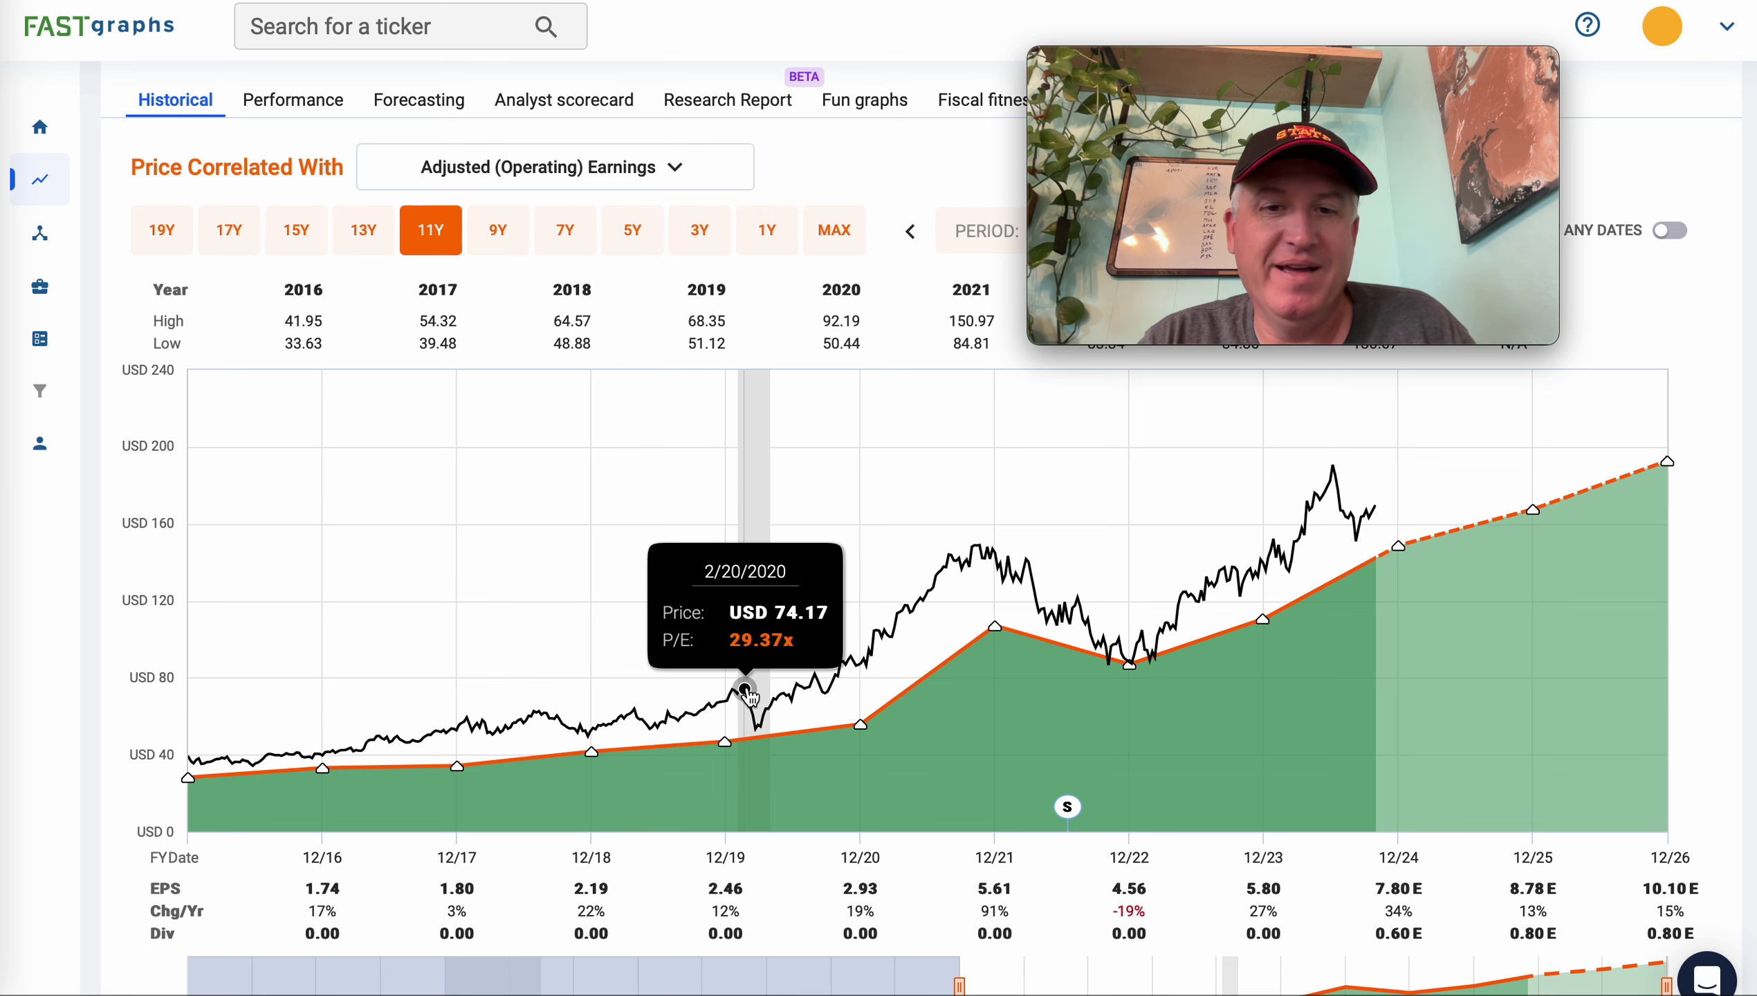
mouse_move(759, 729)
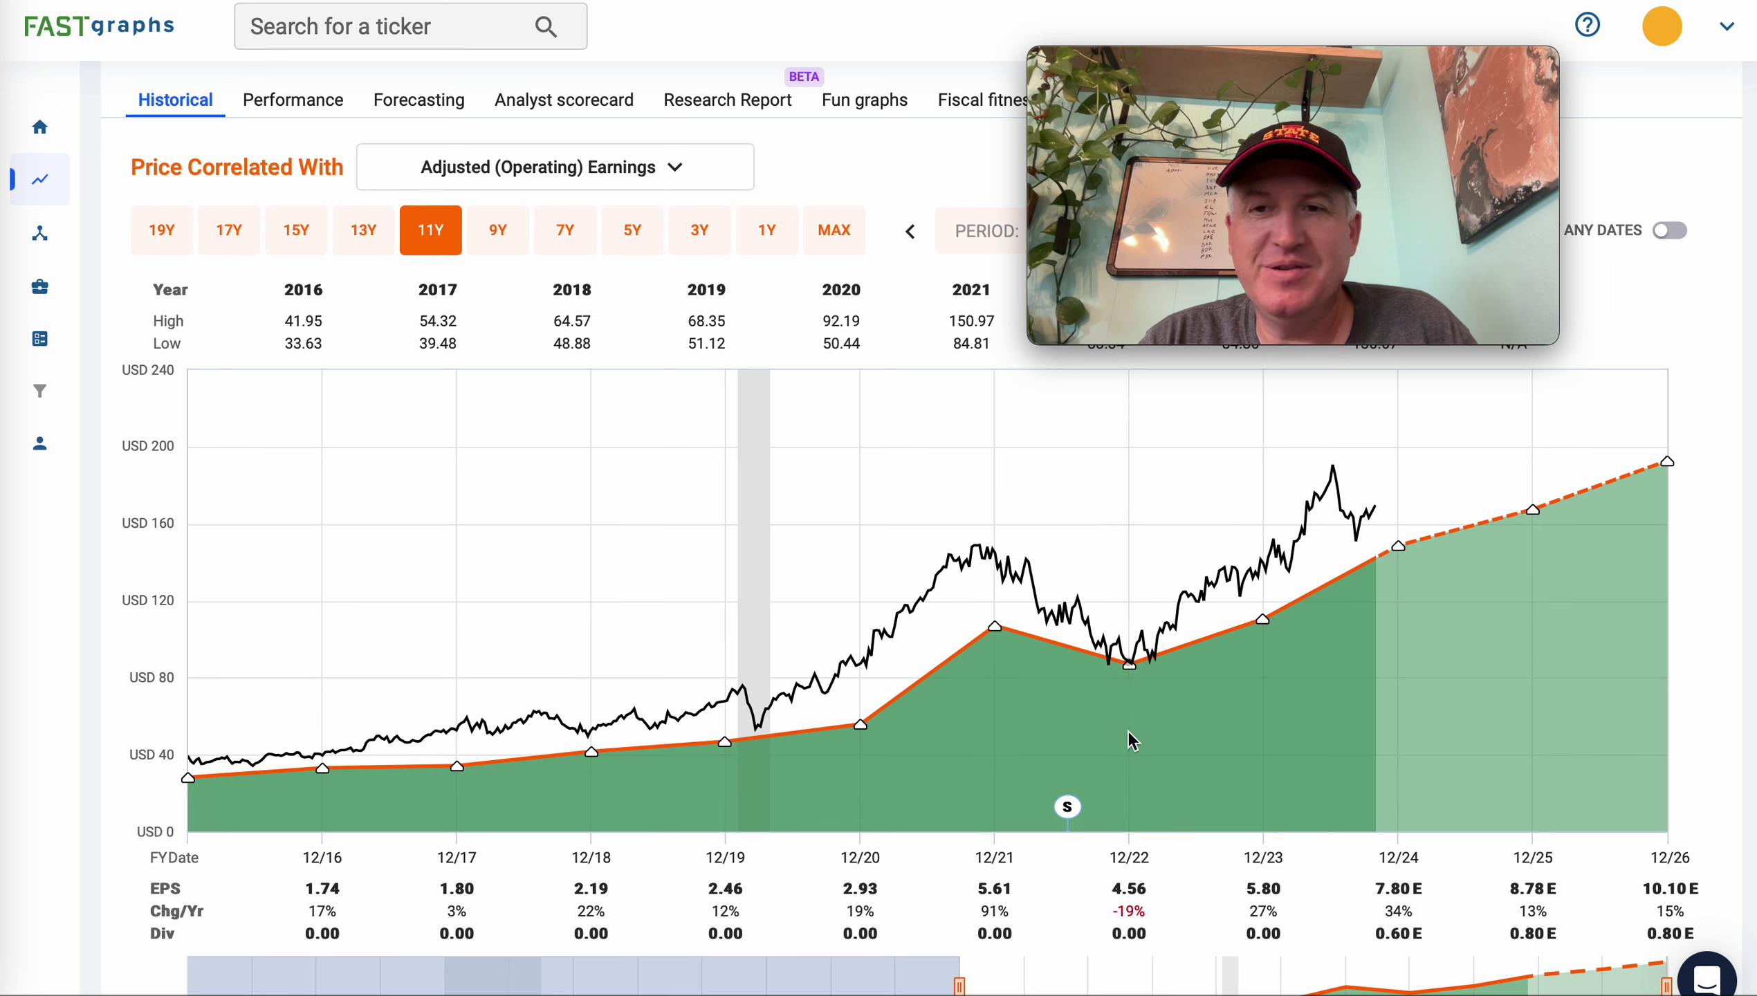
mouse_move(1354, 548)
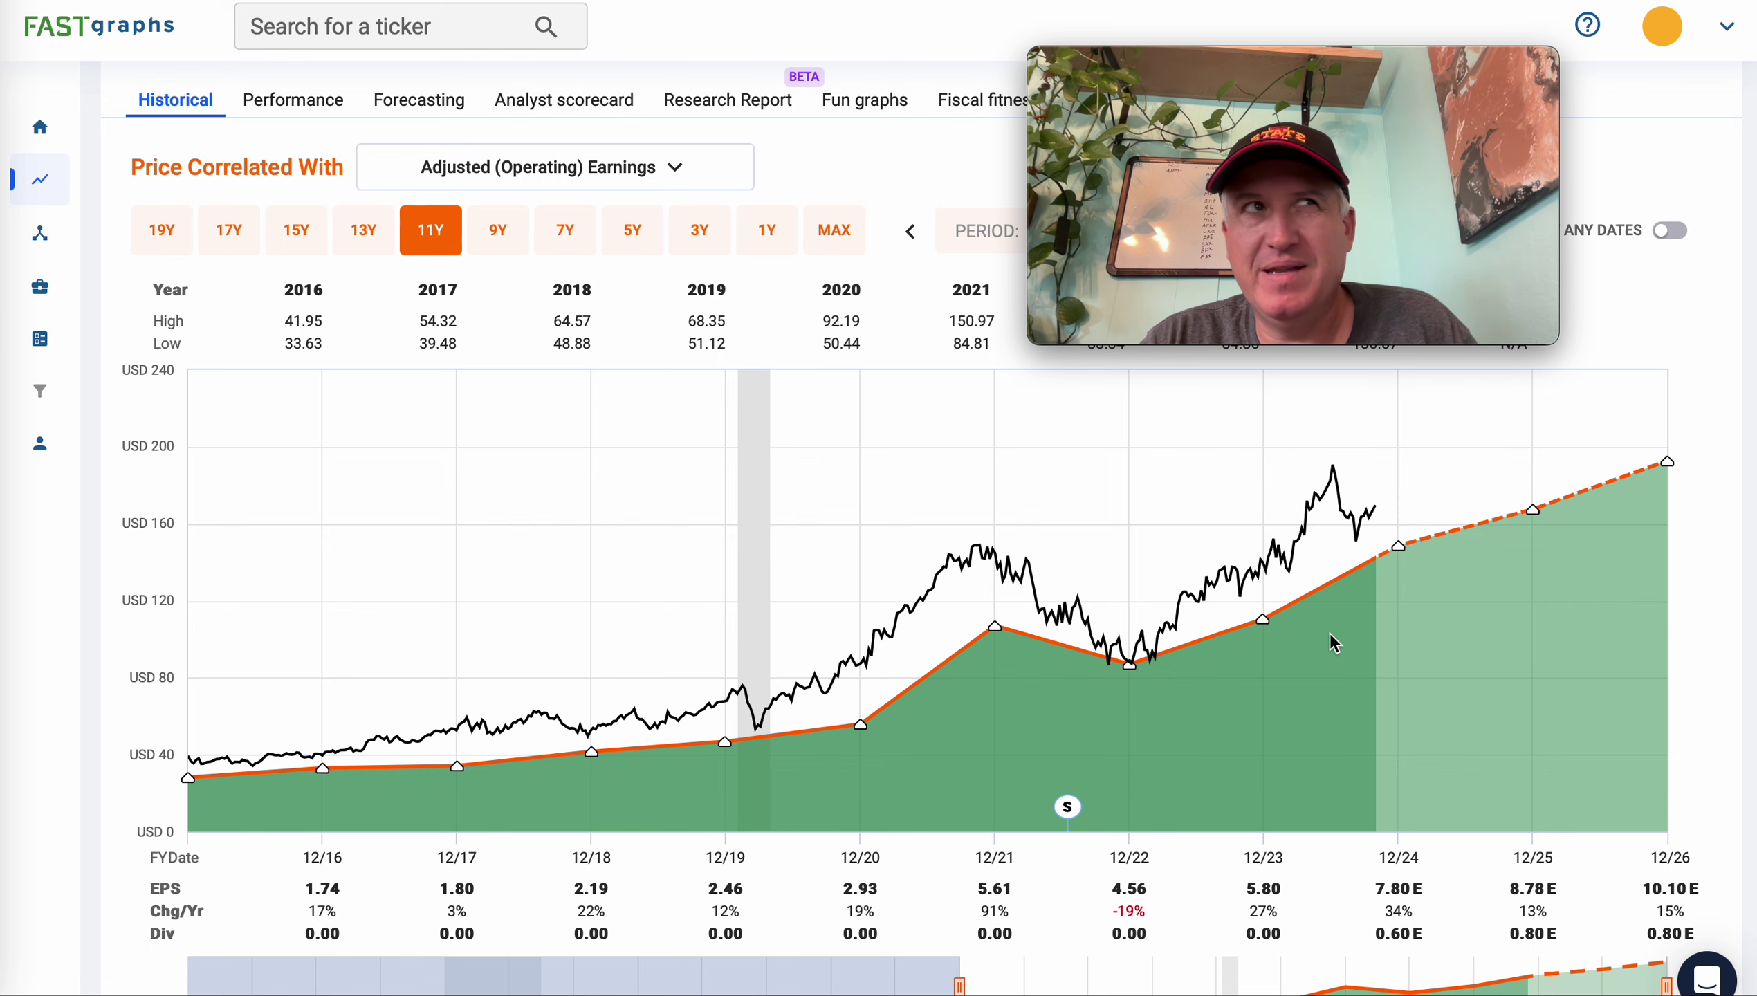
scroll(1333, 644, up, 1)
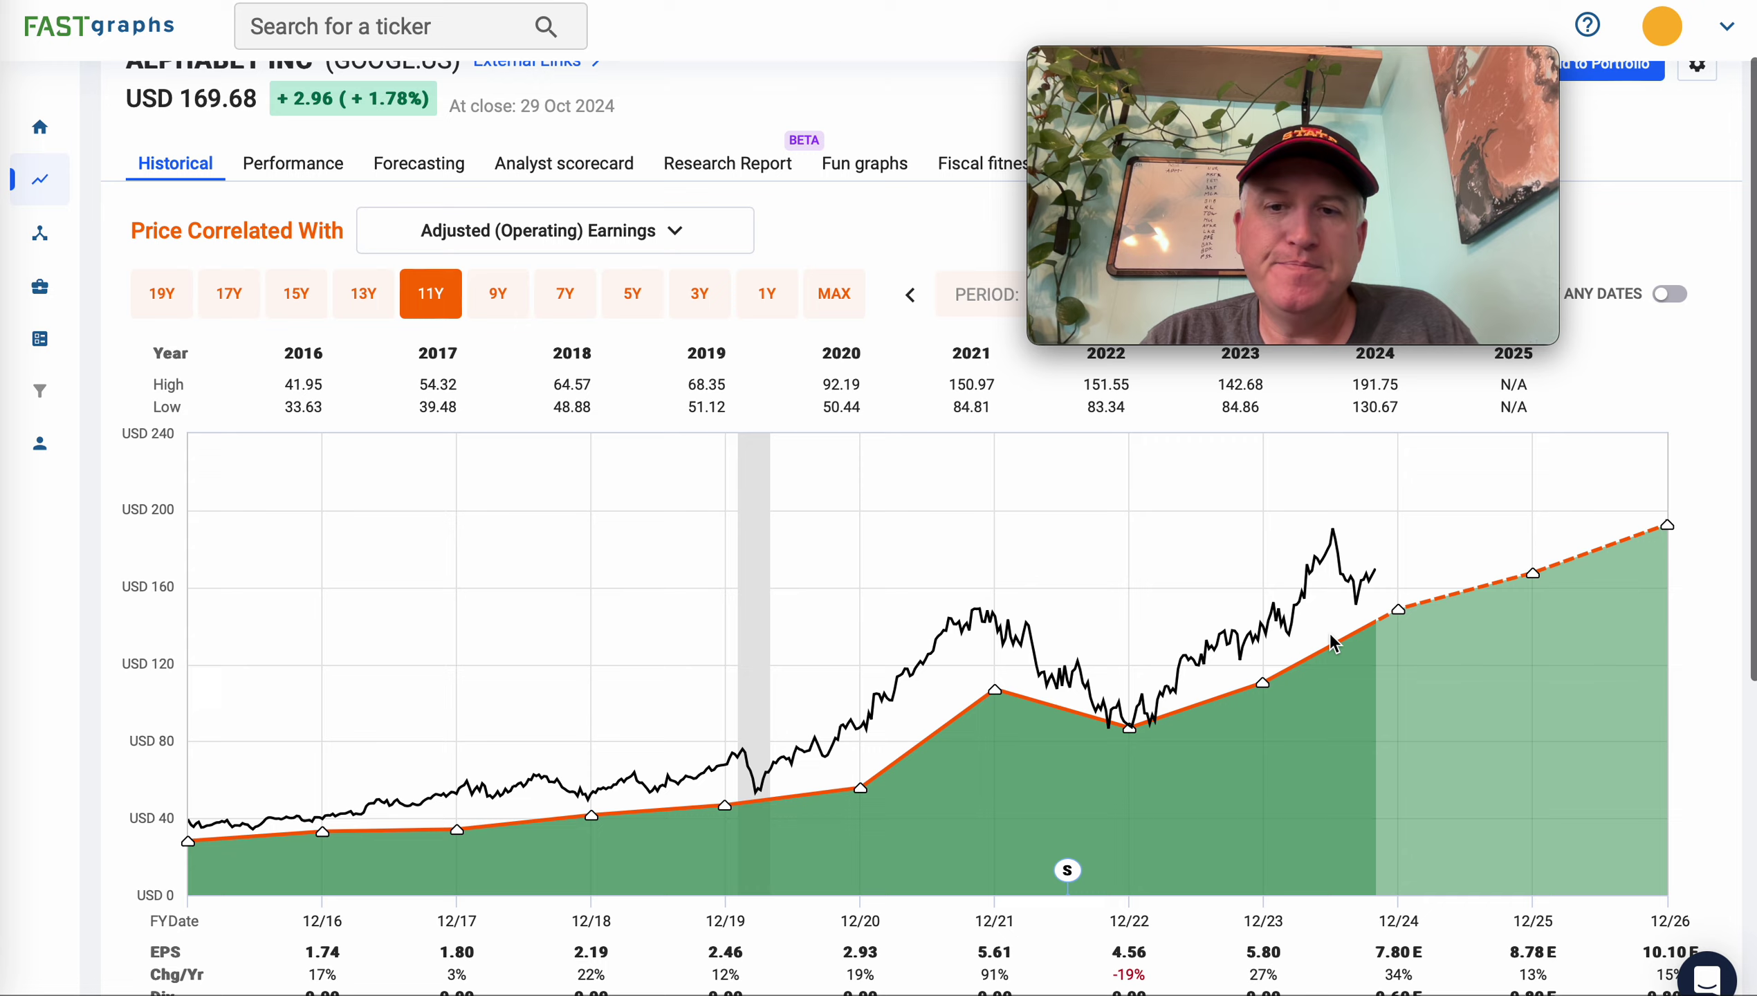
scroll(1333, 643, down, 1)
scroll(1330, 633, down, 1)
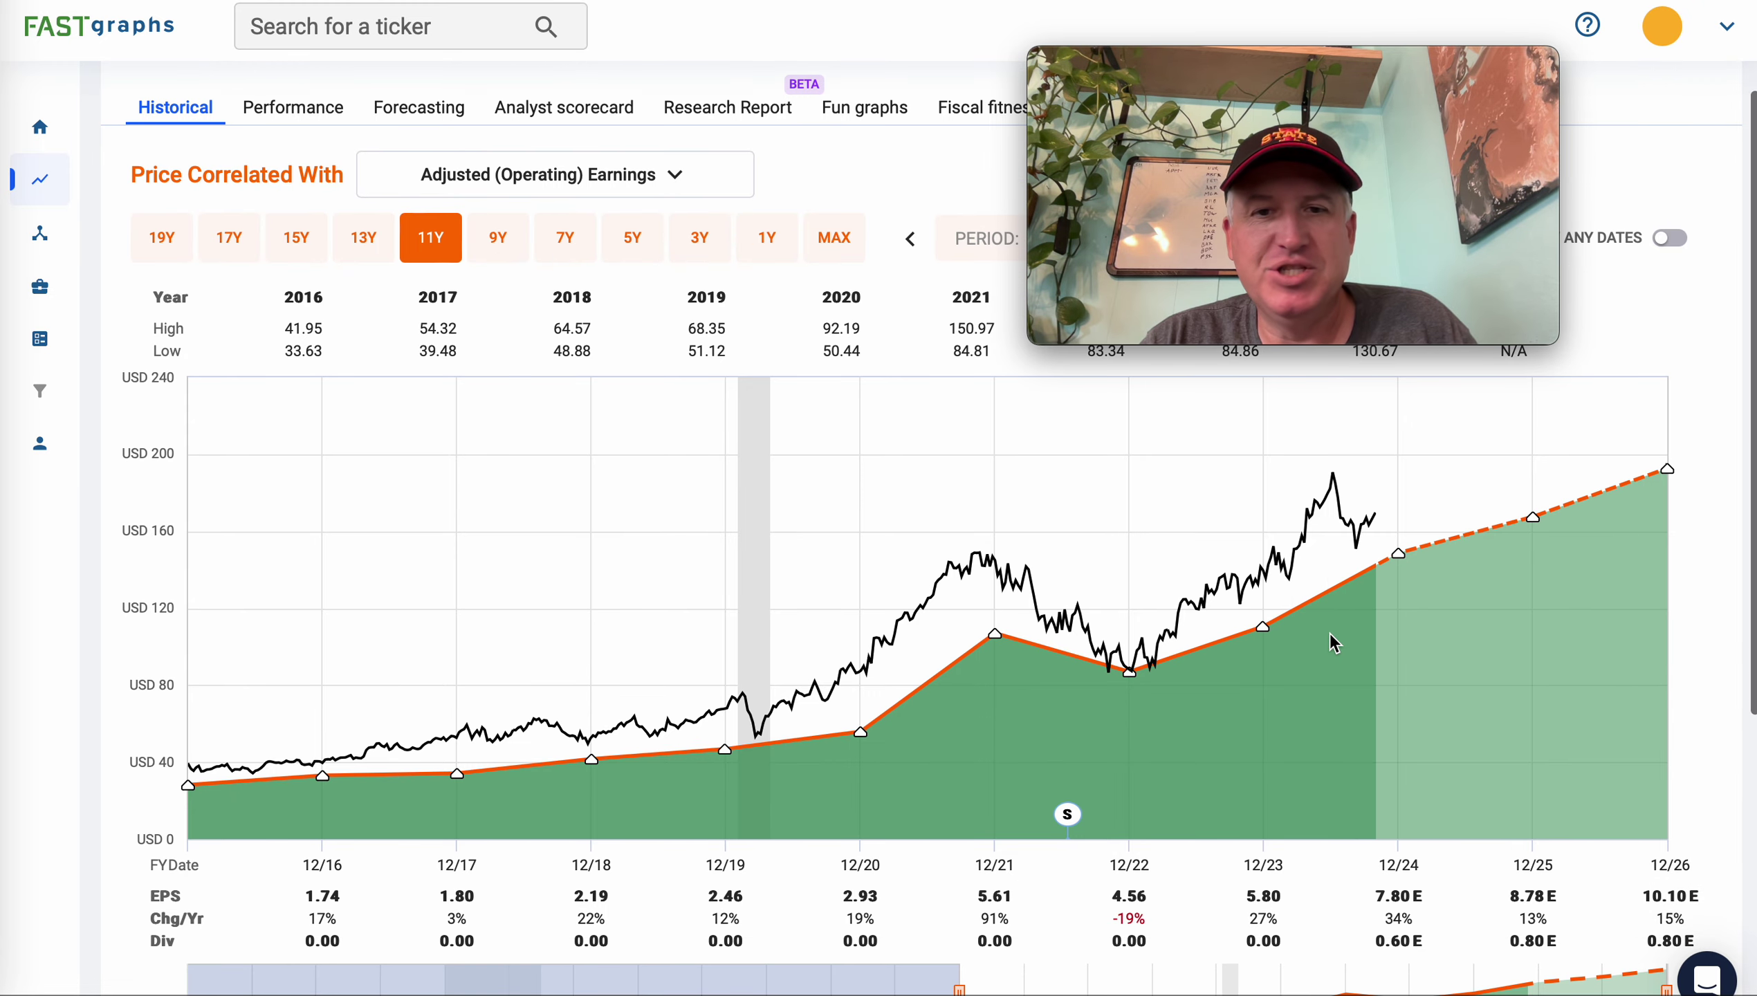
scroll(1330, 634, down, 1)
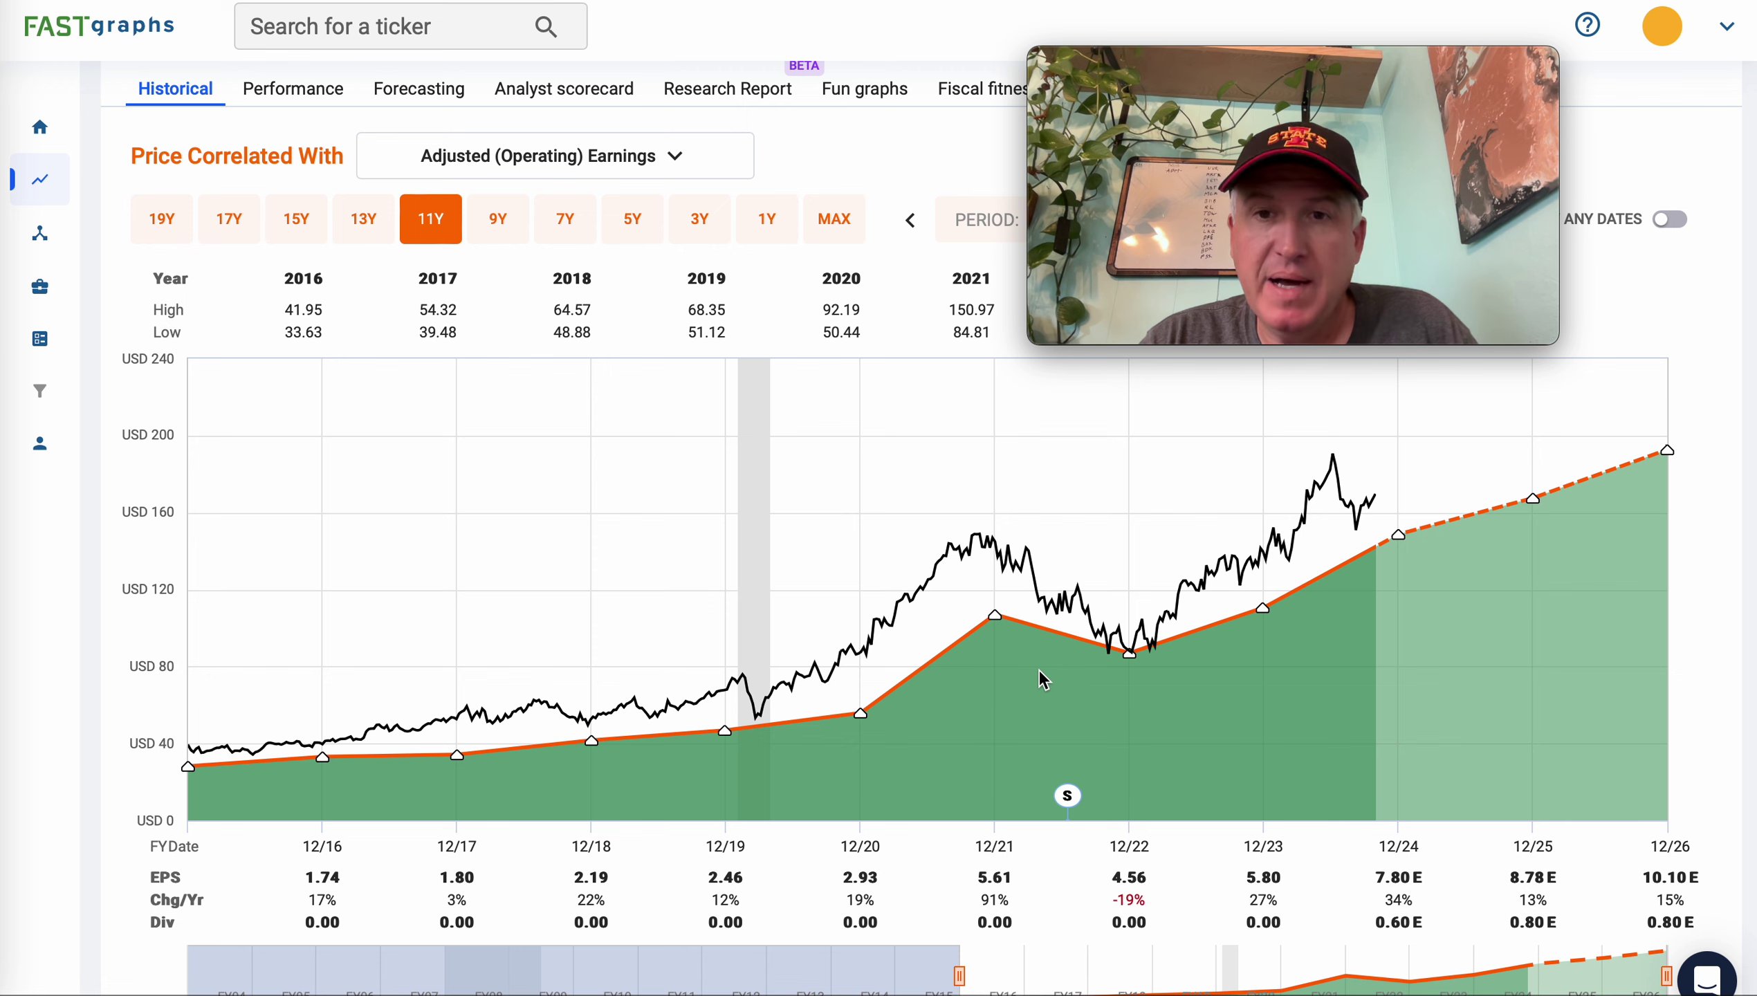
scroll(1012, 629, down, 1)
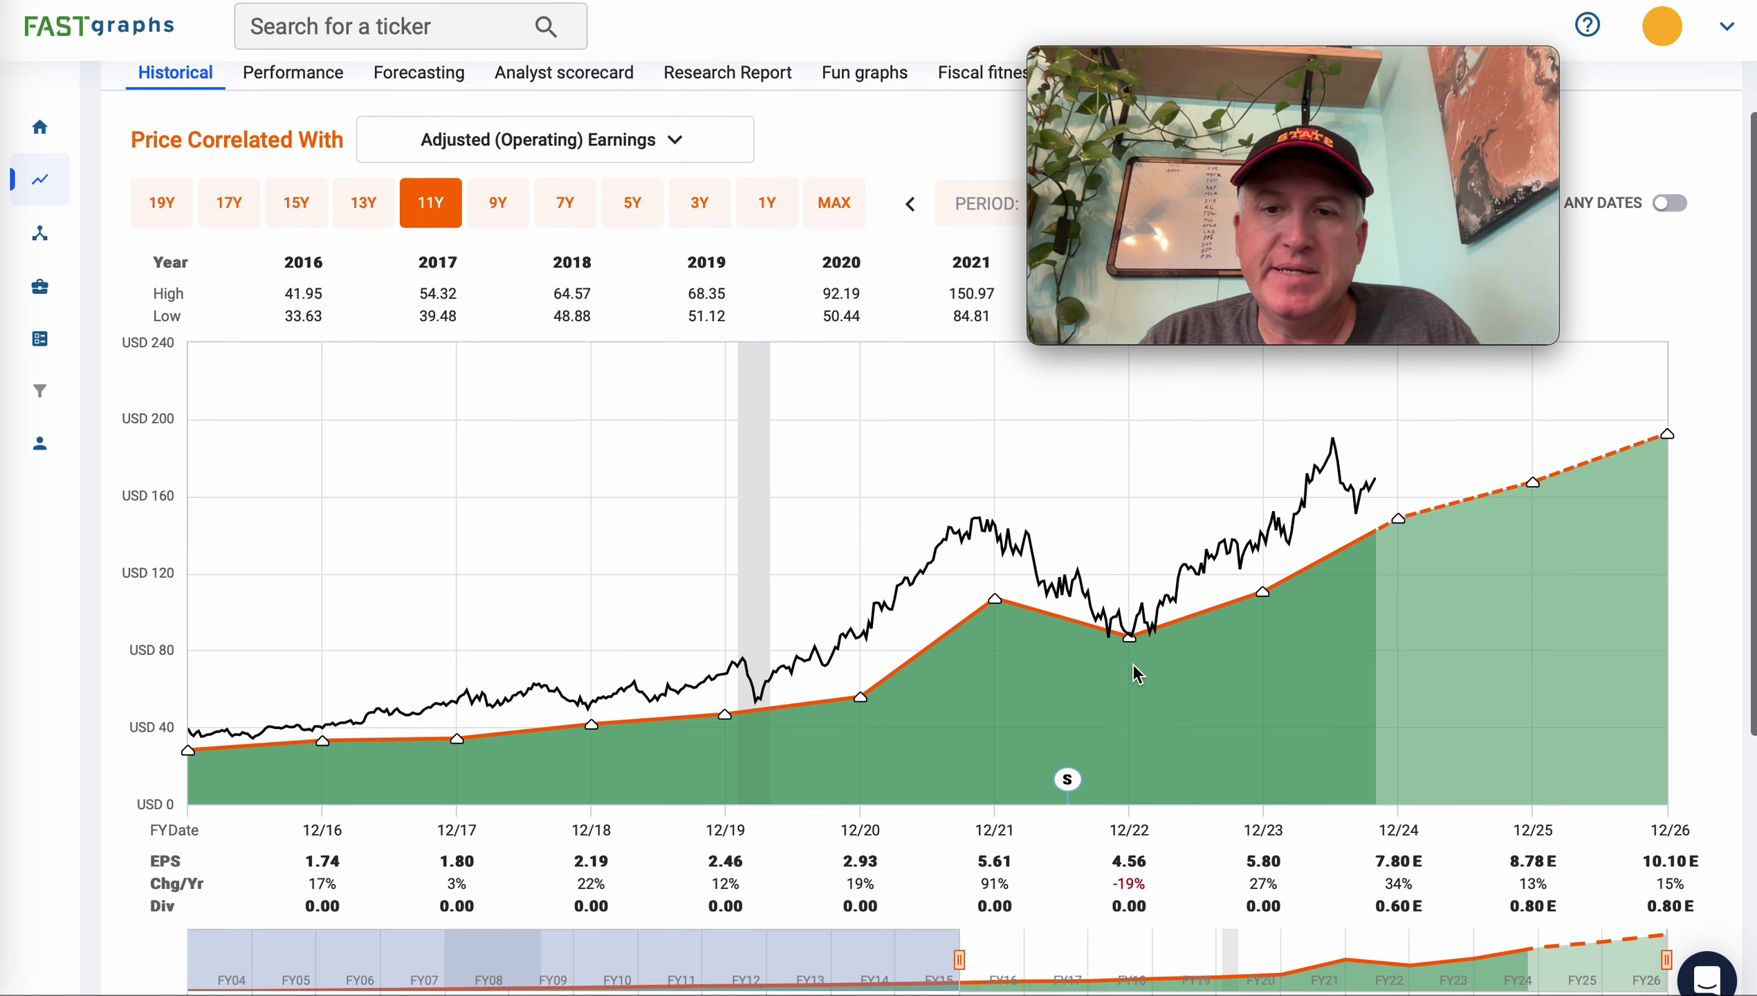
scroll(1140, 680, up, 1)
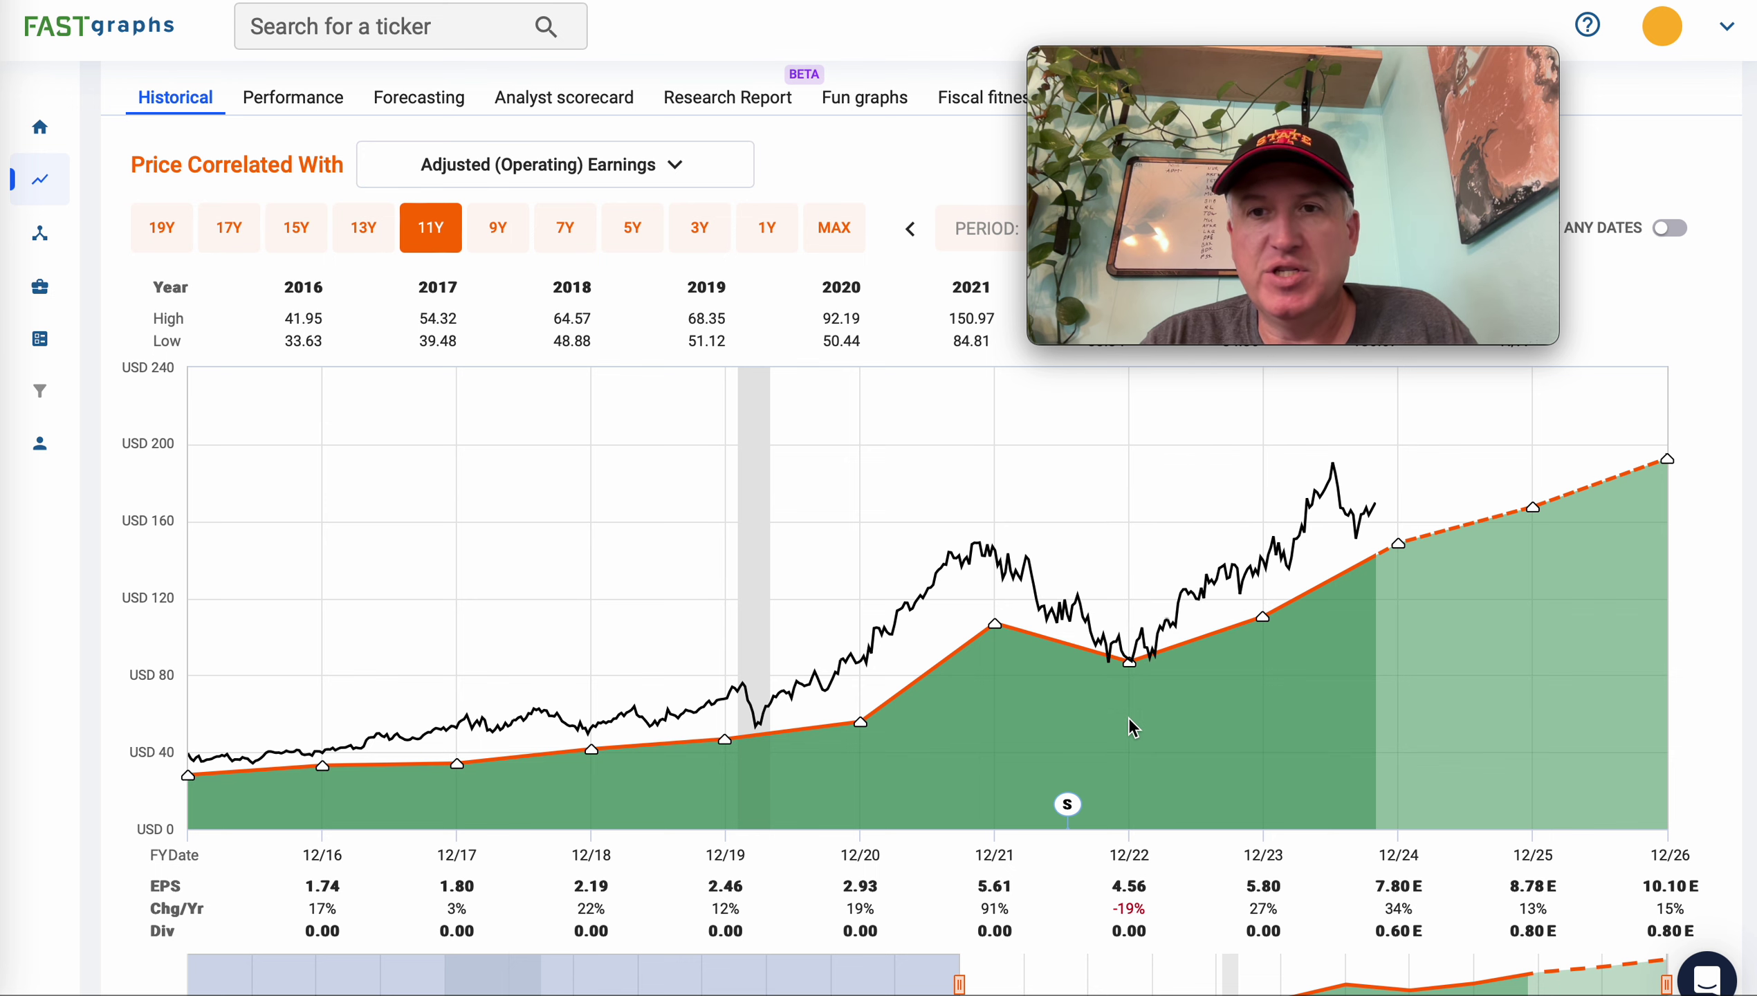
scroll(1133, 728, up, 1)
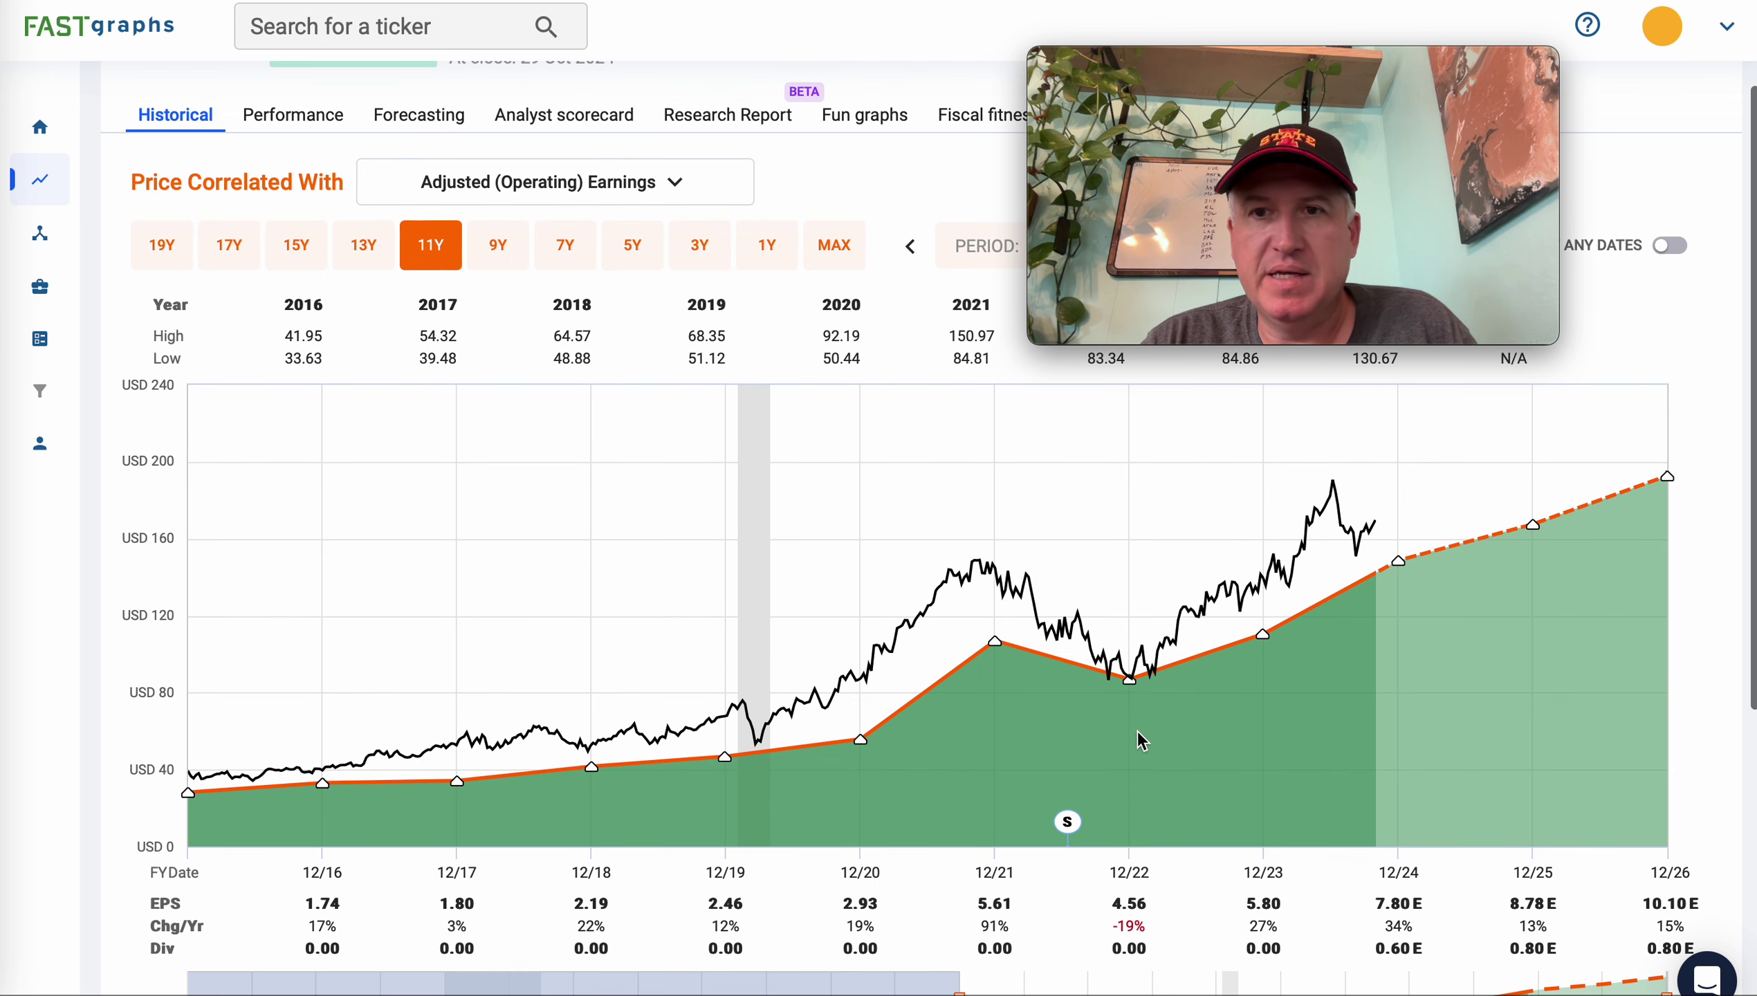
scroll(1141, 739, up, 3)
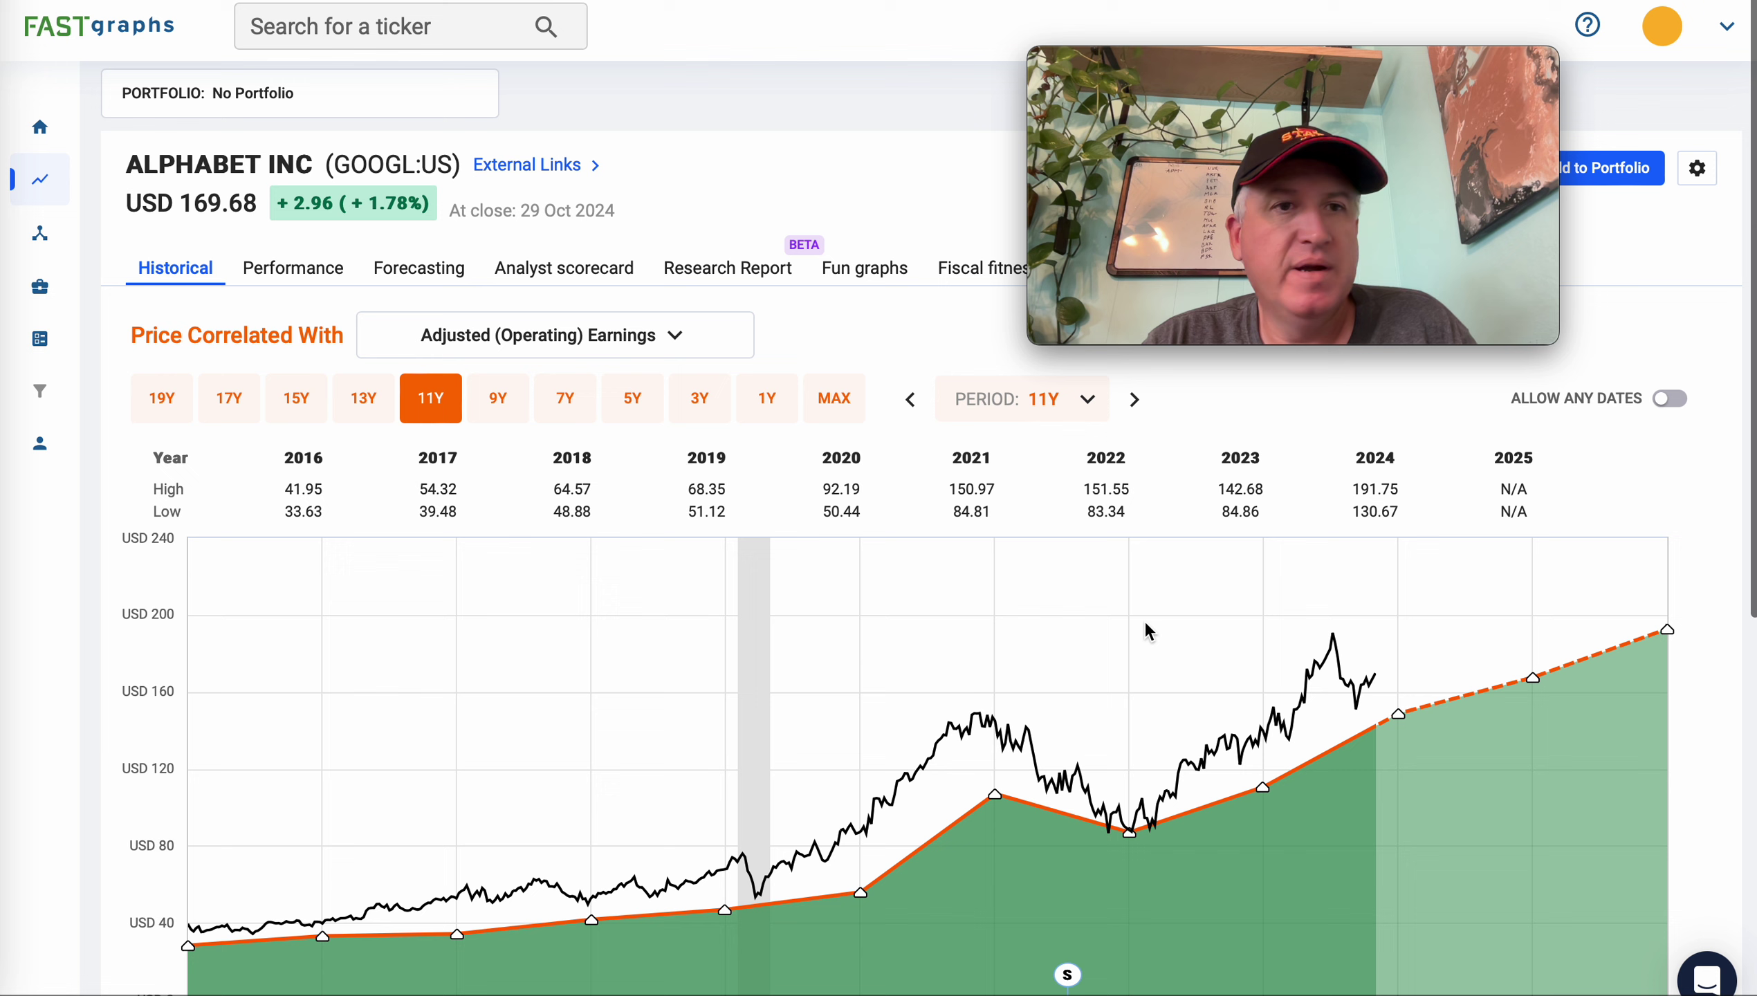
scroll(1143, 619, down, 2)
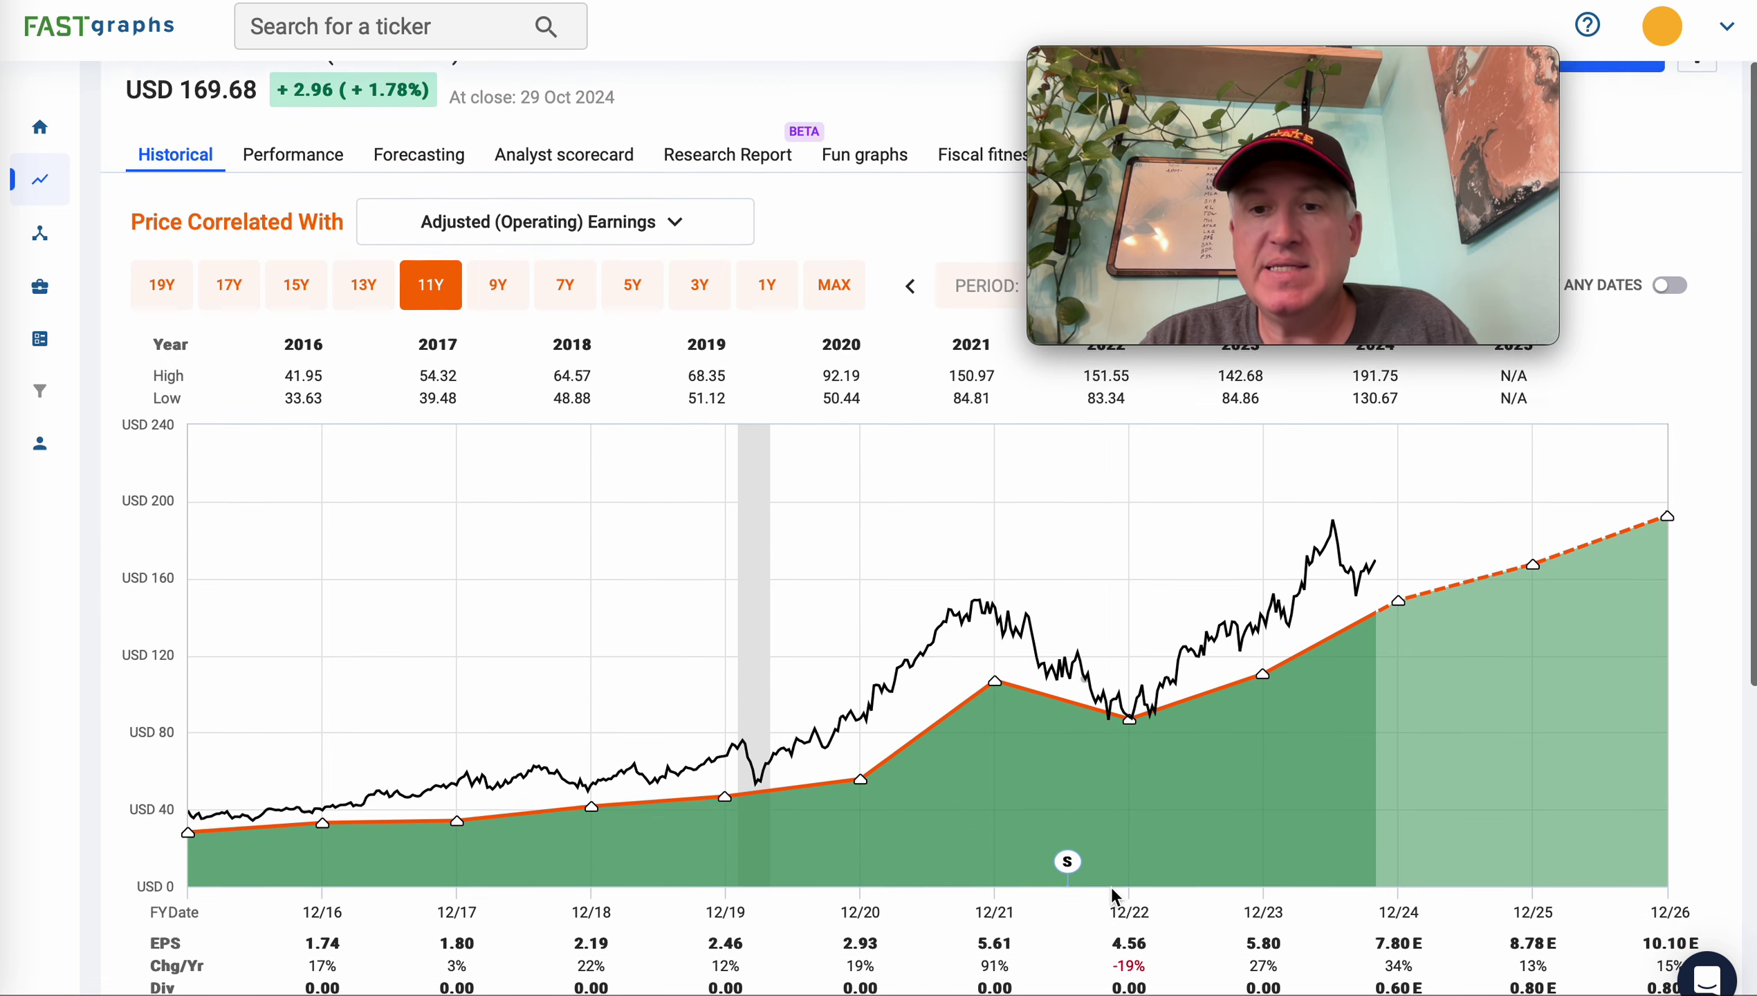
scroll(1111, 887, down, 1)
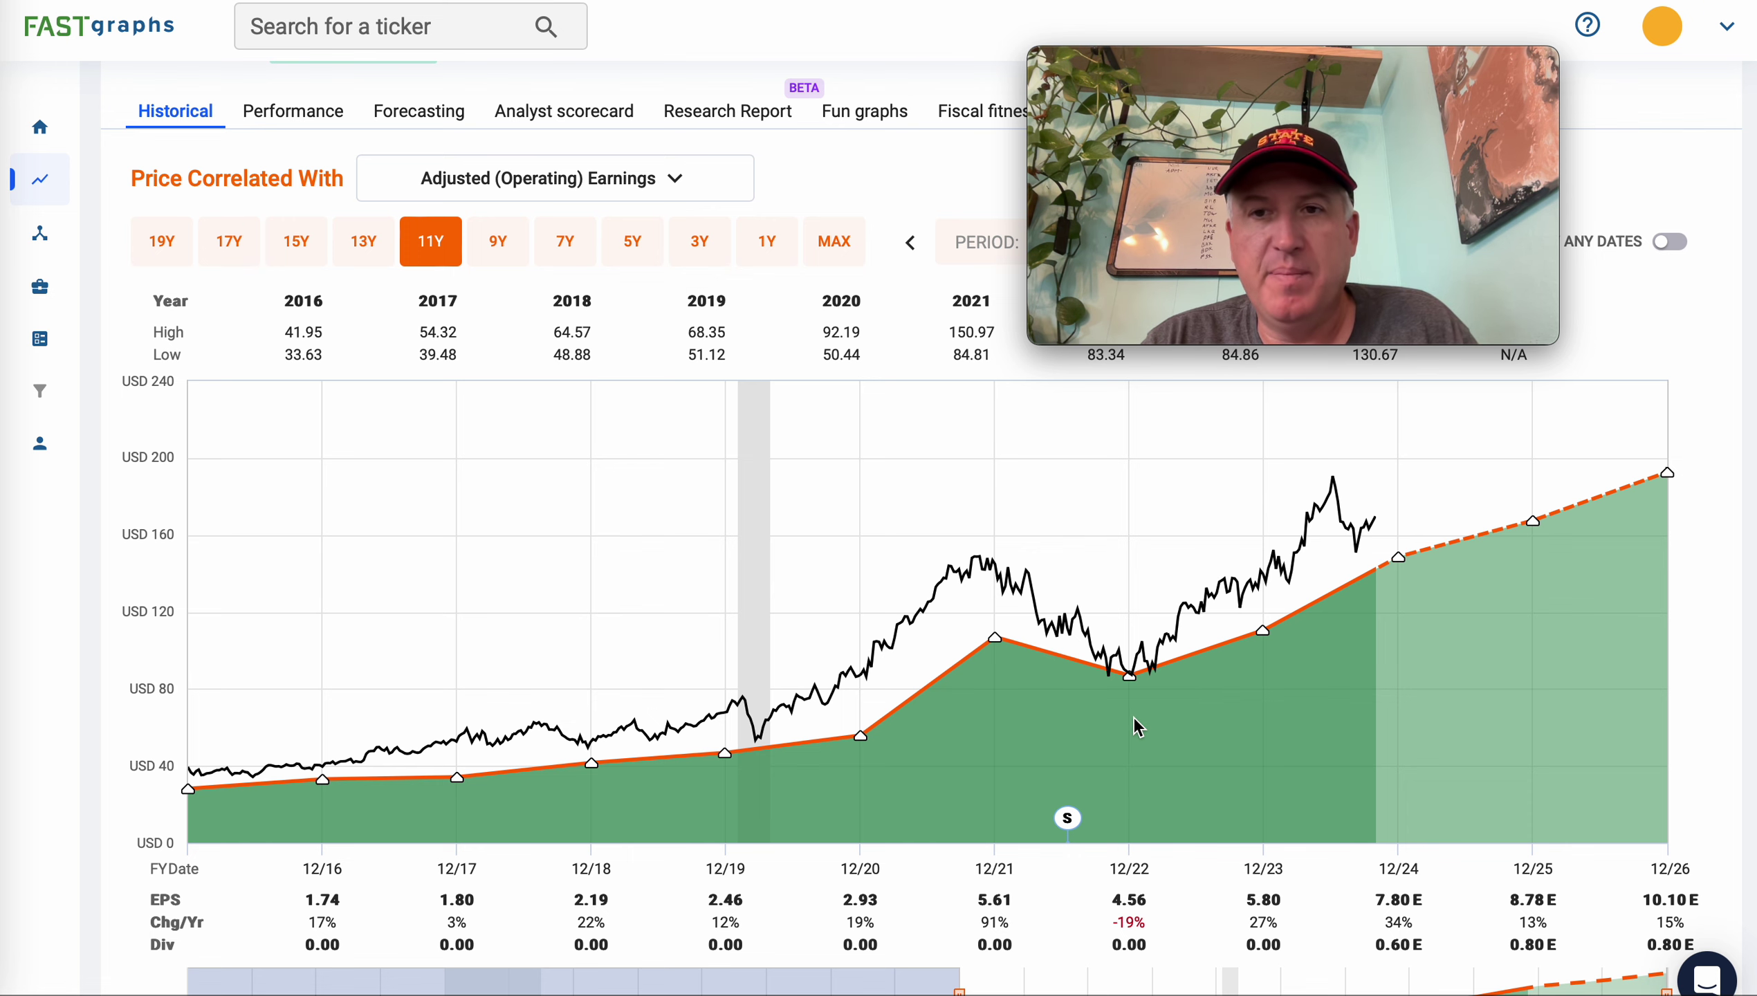
scroll(1144, 760, up, 1)
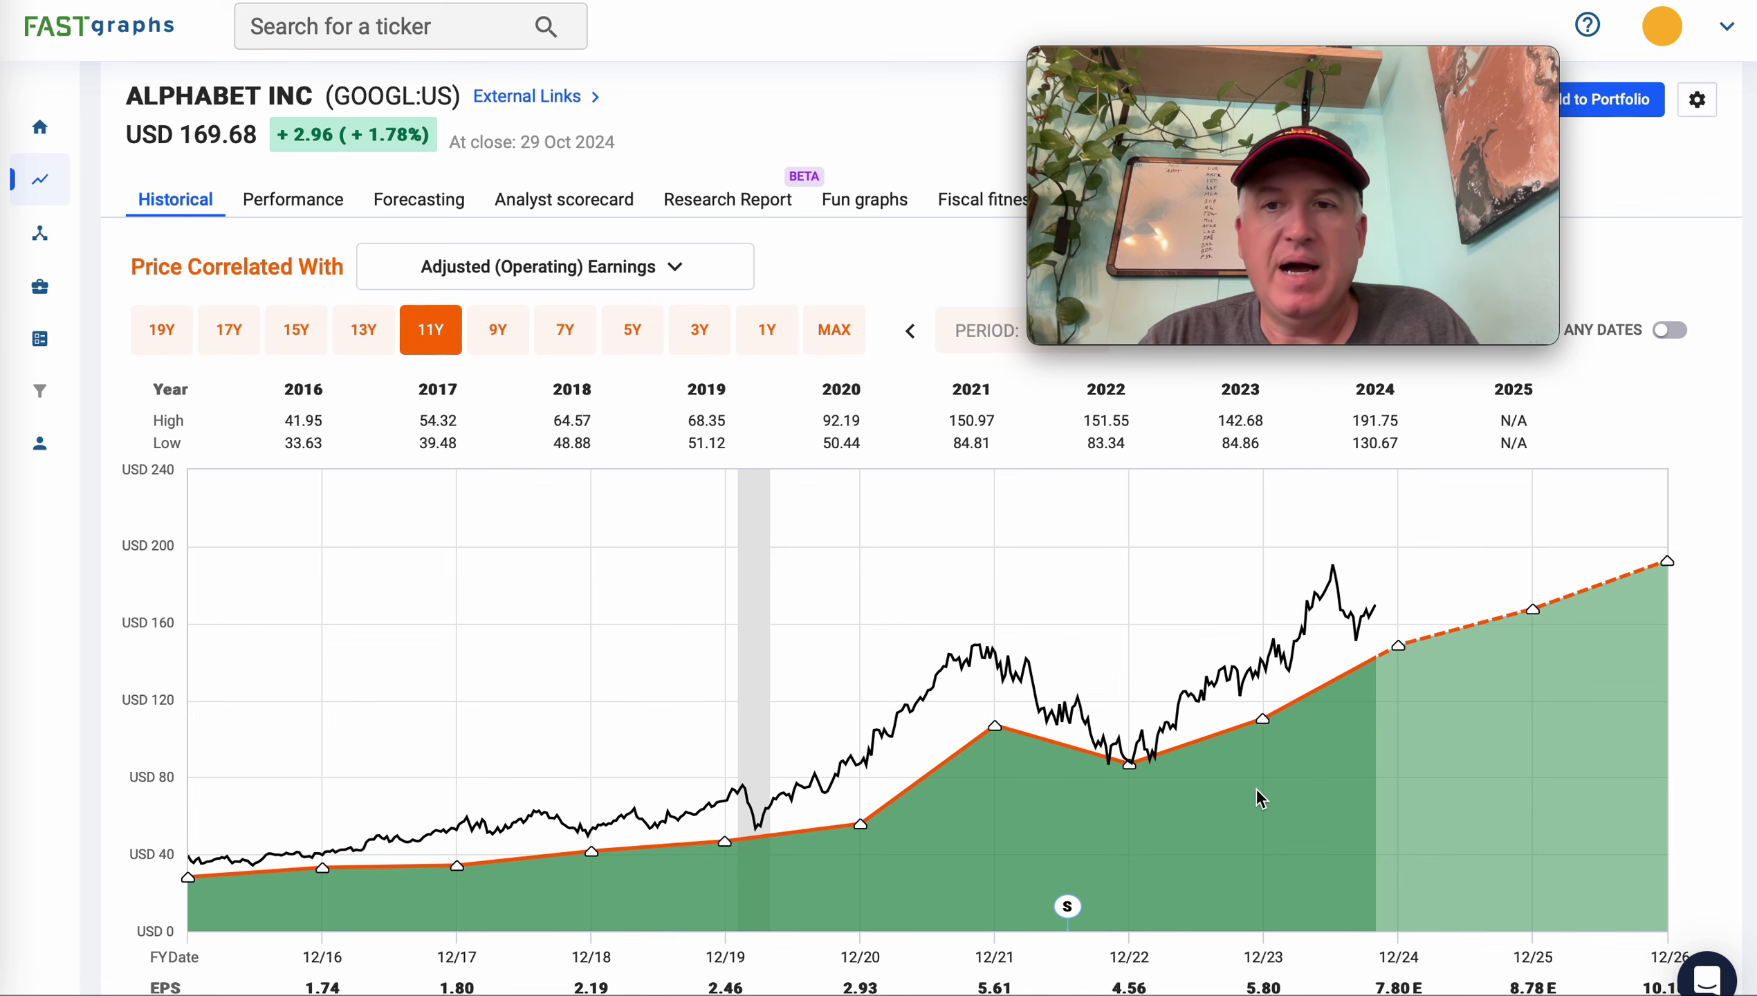
scroll(1257, 791, down, 1)
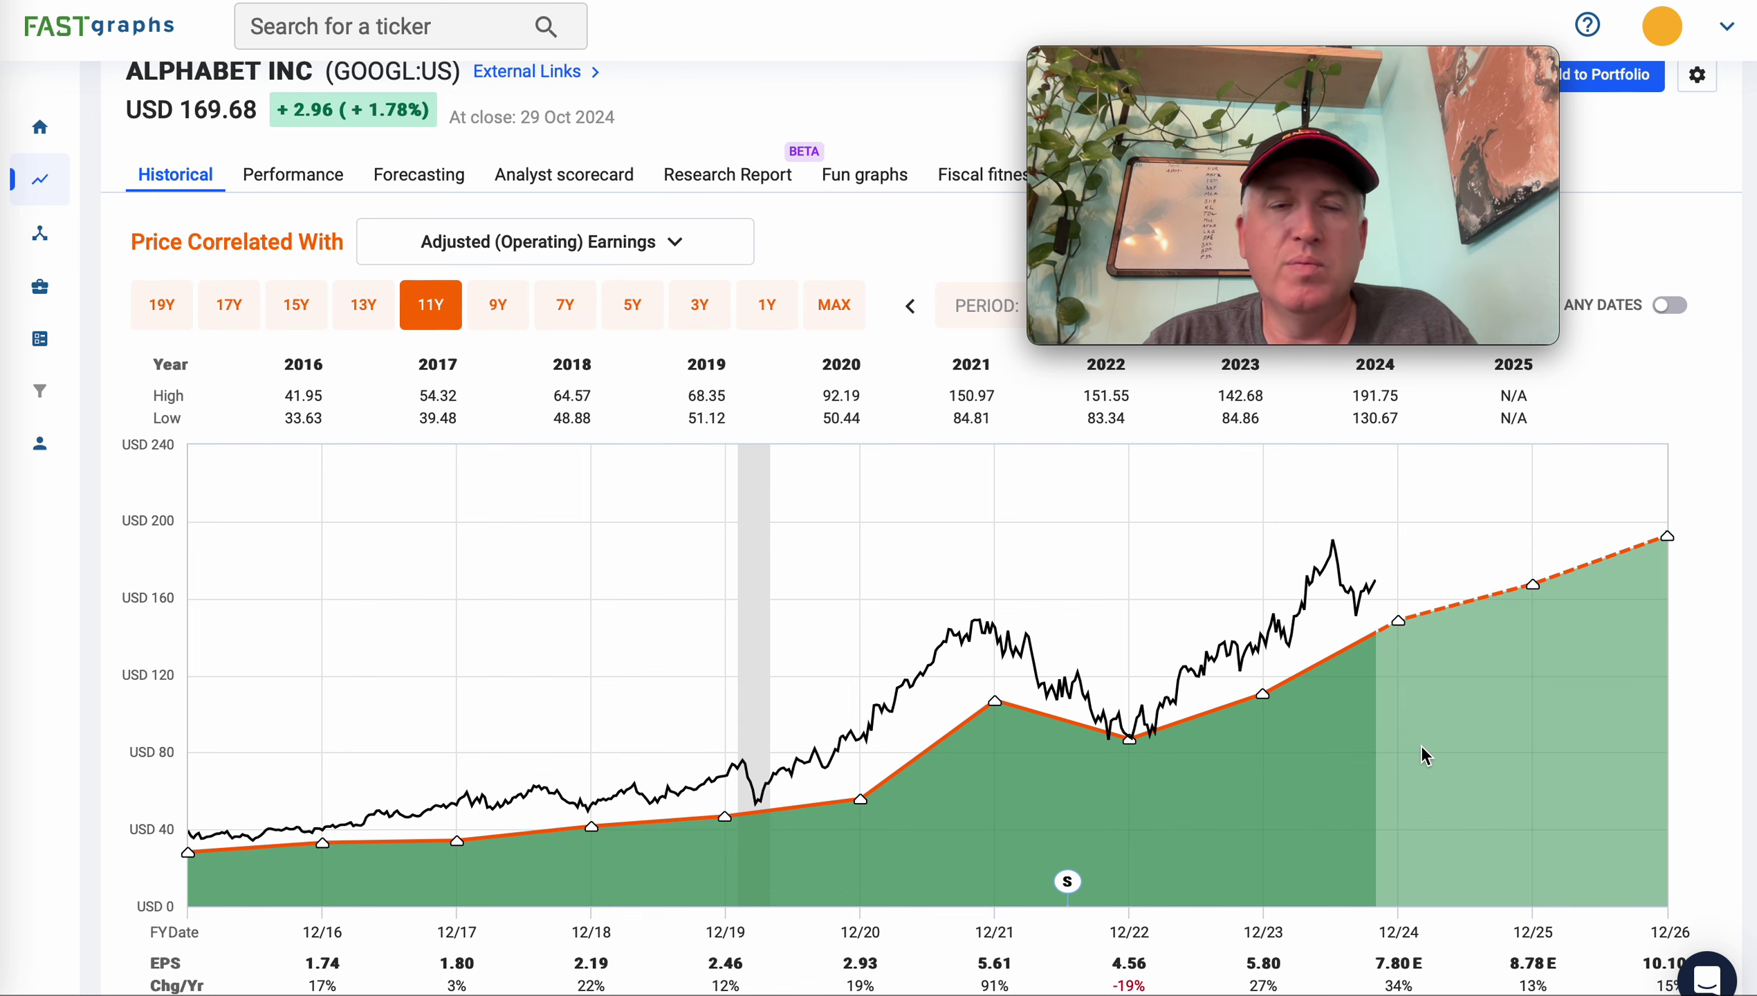
scroll(1421, 745, up, 1)
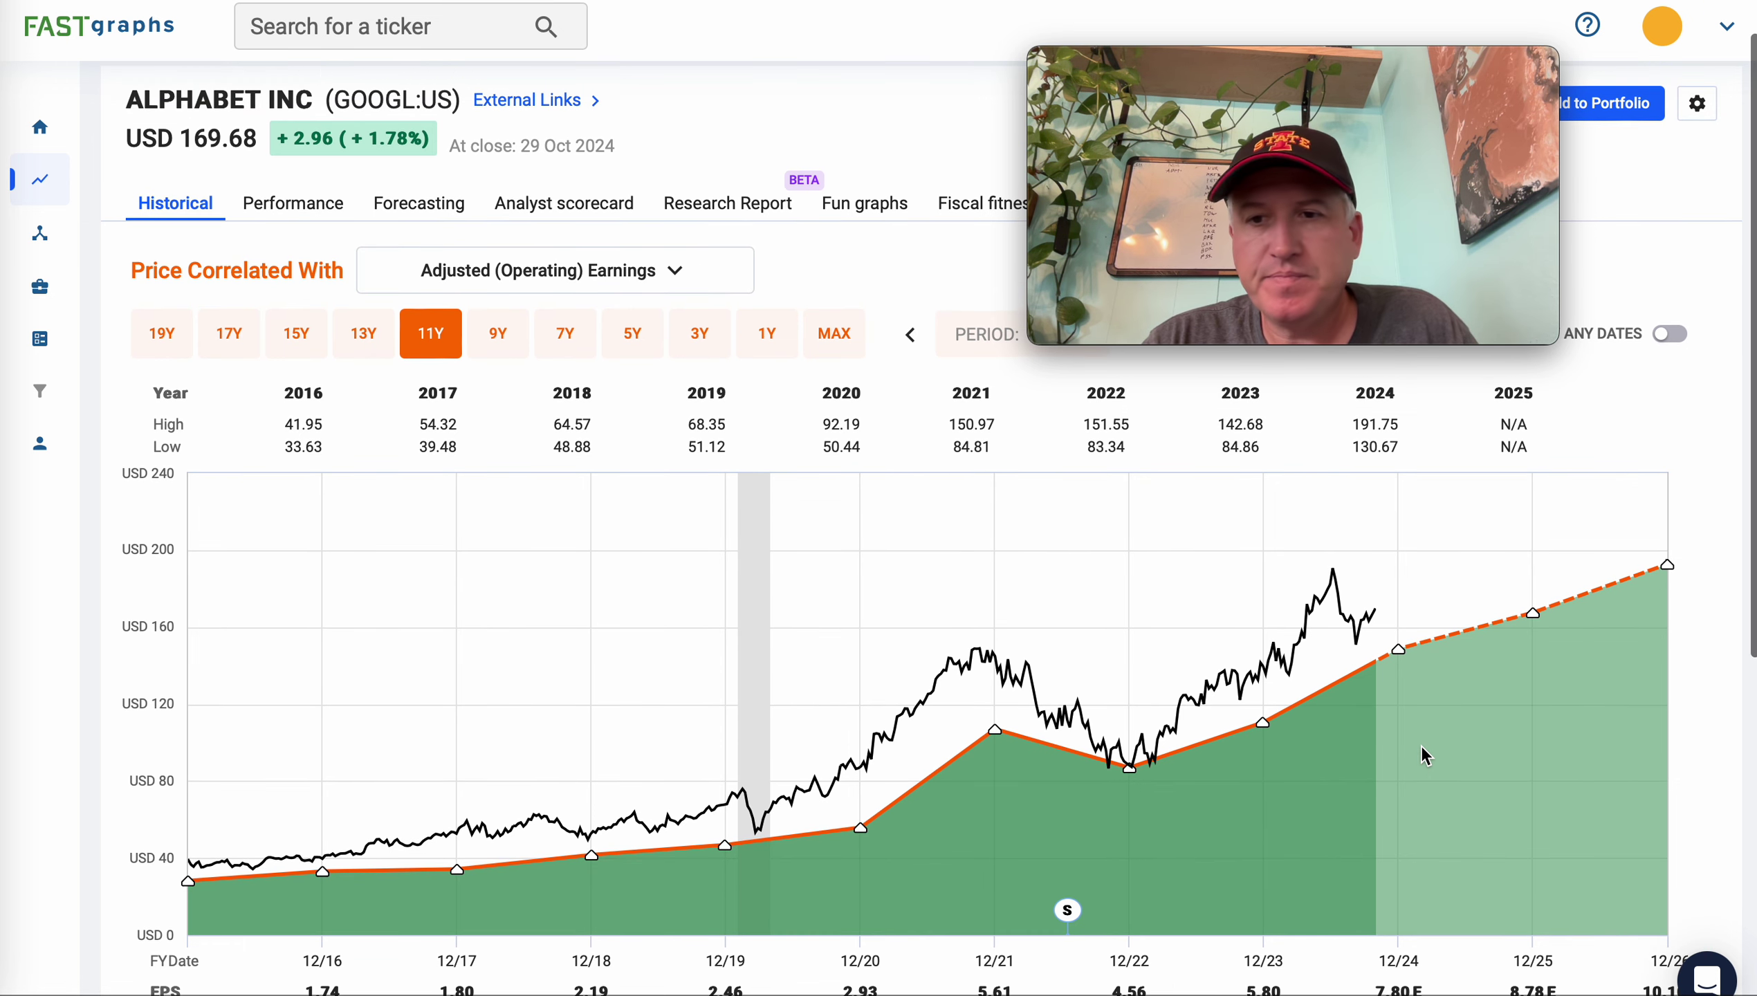
scroll(1421, 746, down, 2)
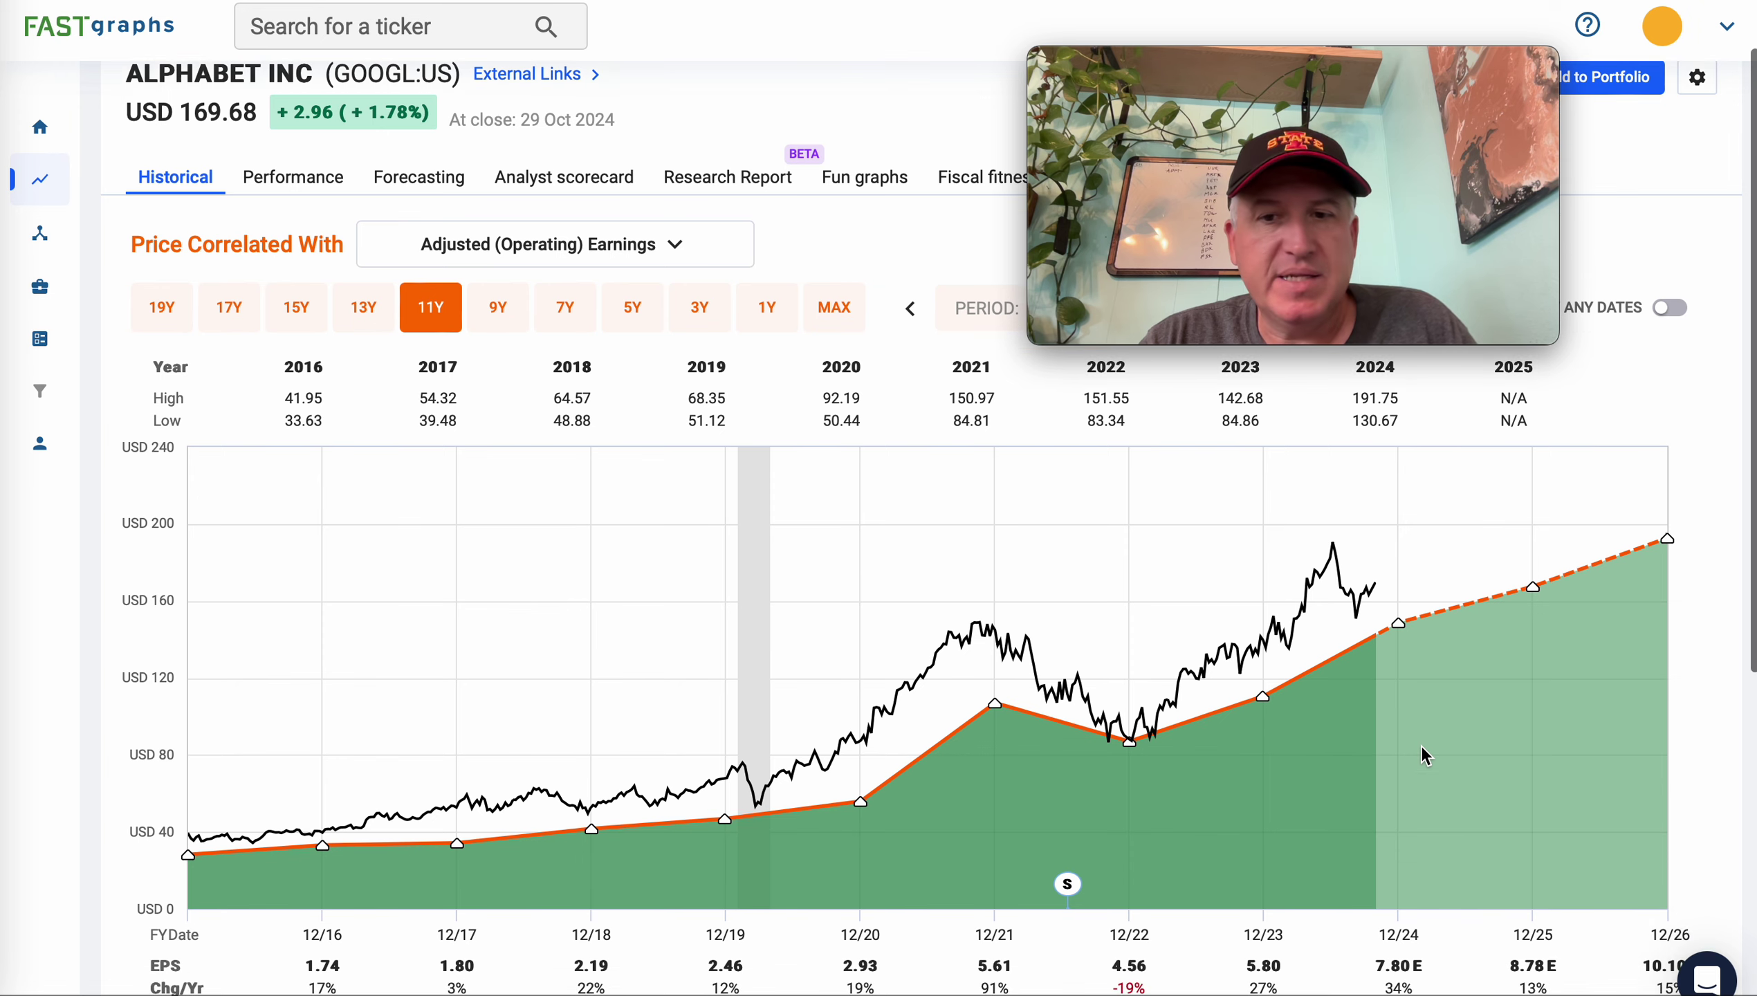
scroll(1423, 756, down, 1)
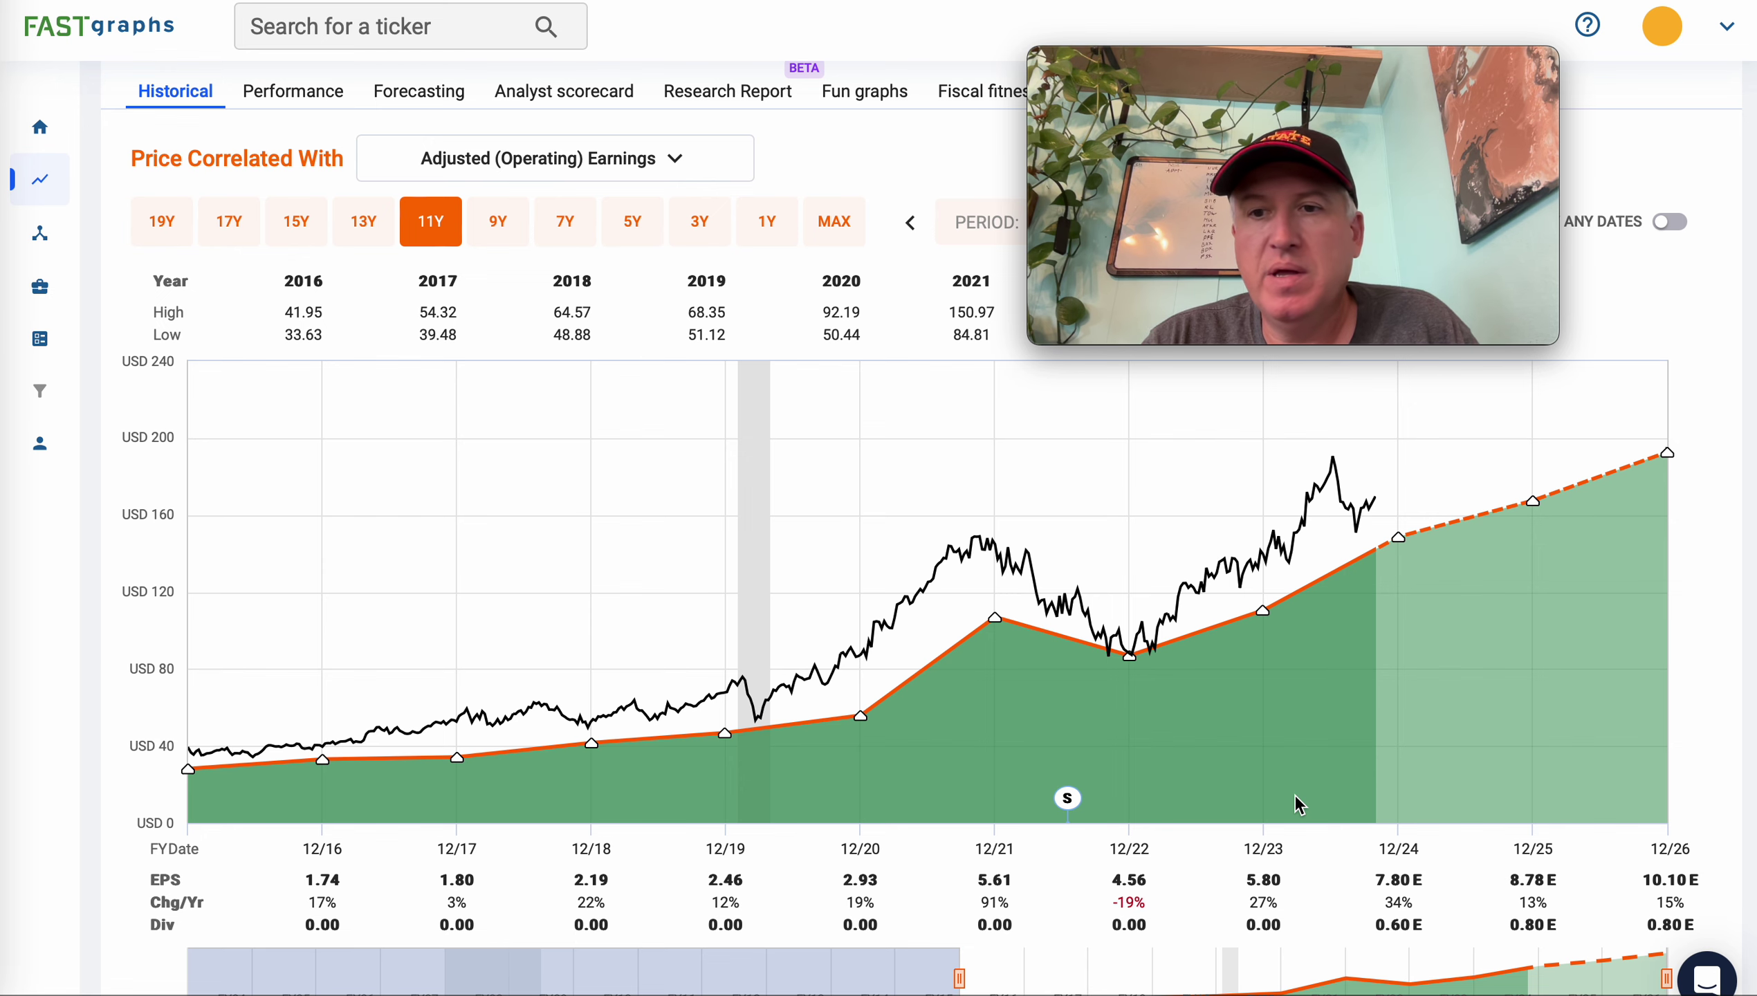
scroll(1296, 796, up, 2)
scroll(1295, 796, down, 2)
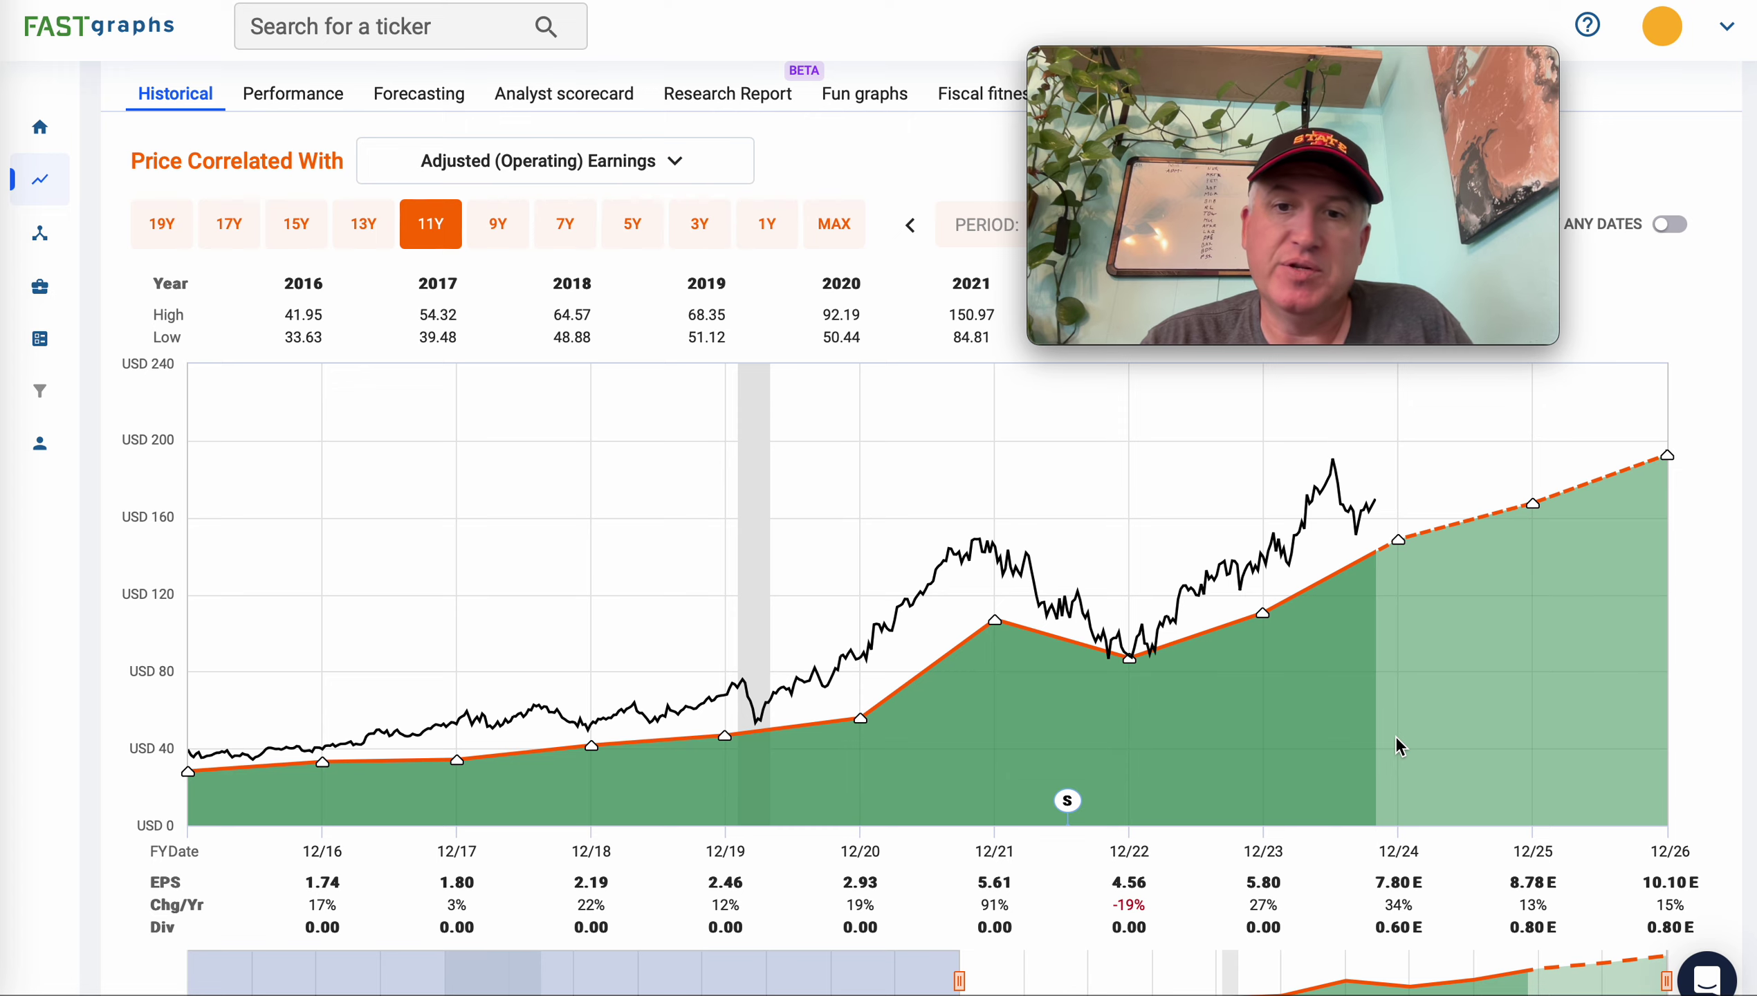
scroll(1400, 746, down, 5)
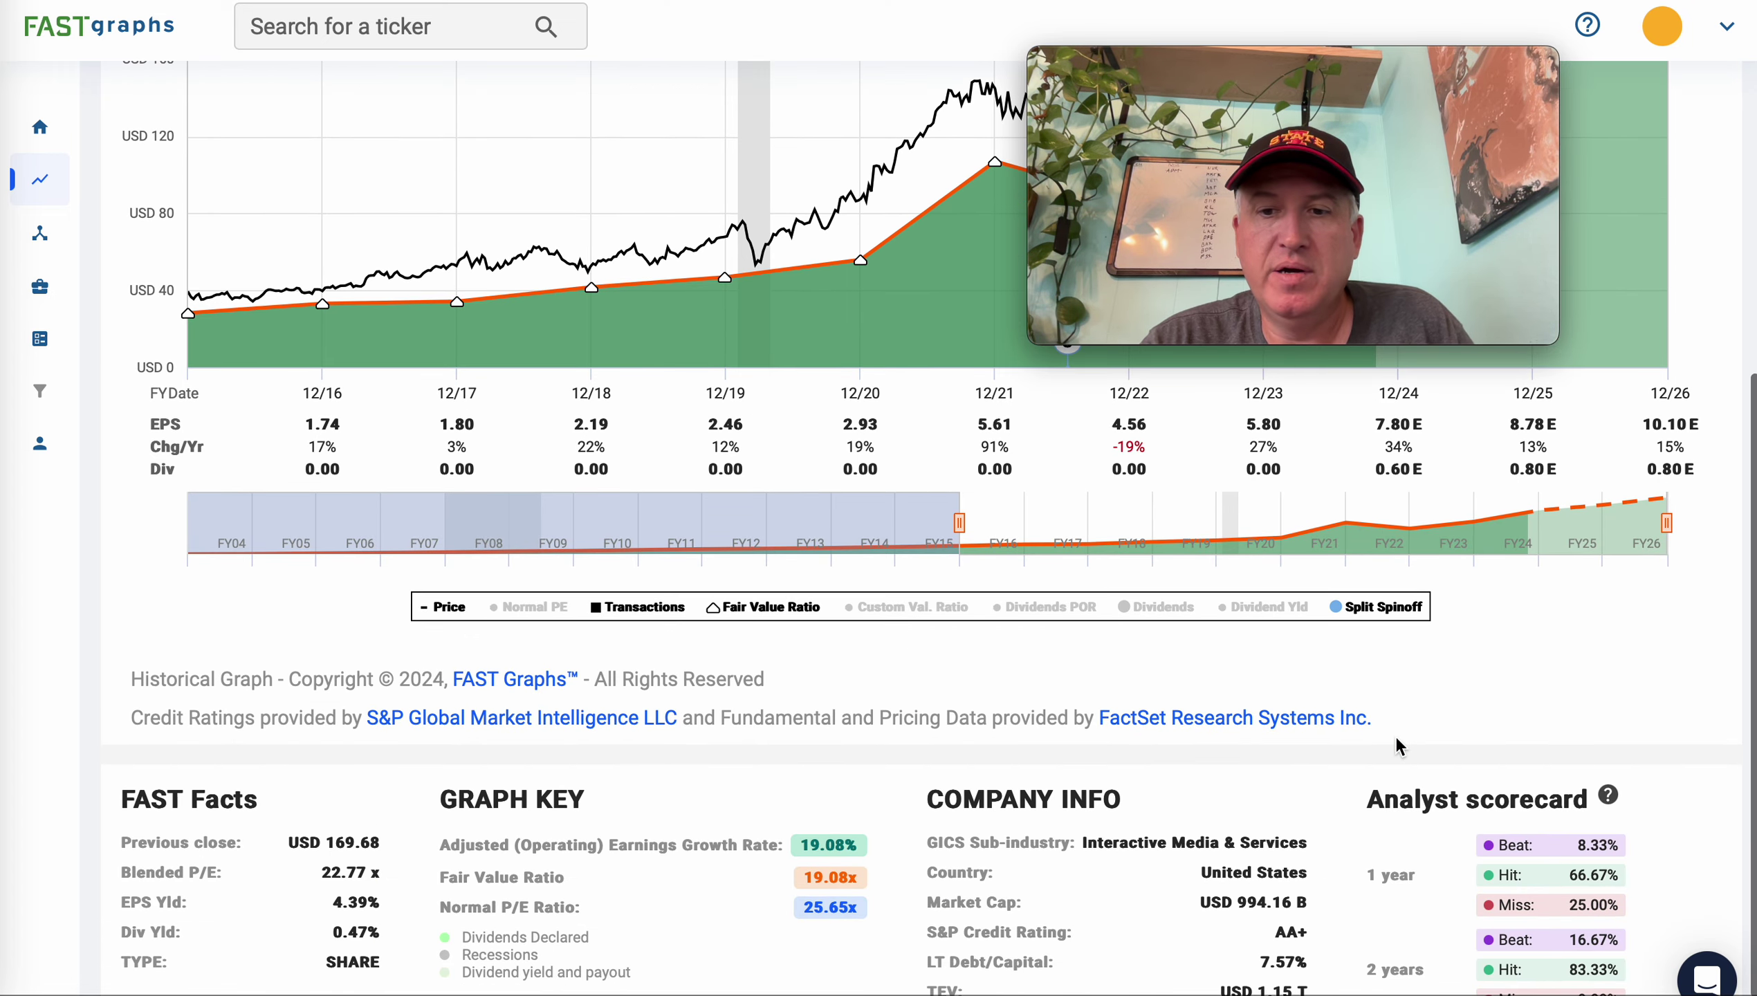
Step: Scroll back up to the GOOGL header and its 11-year Historical chart
scroll(1327, 893, down, 1)
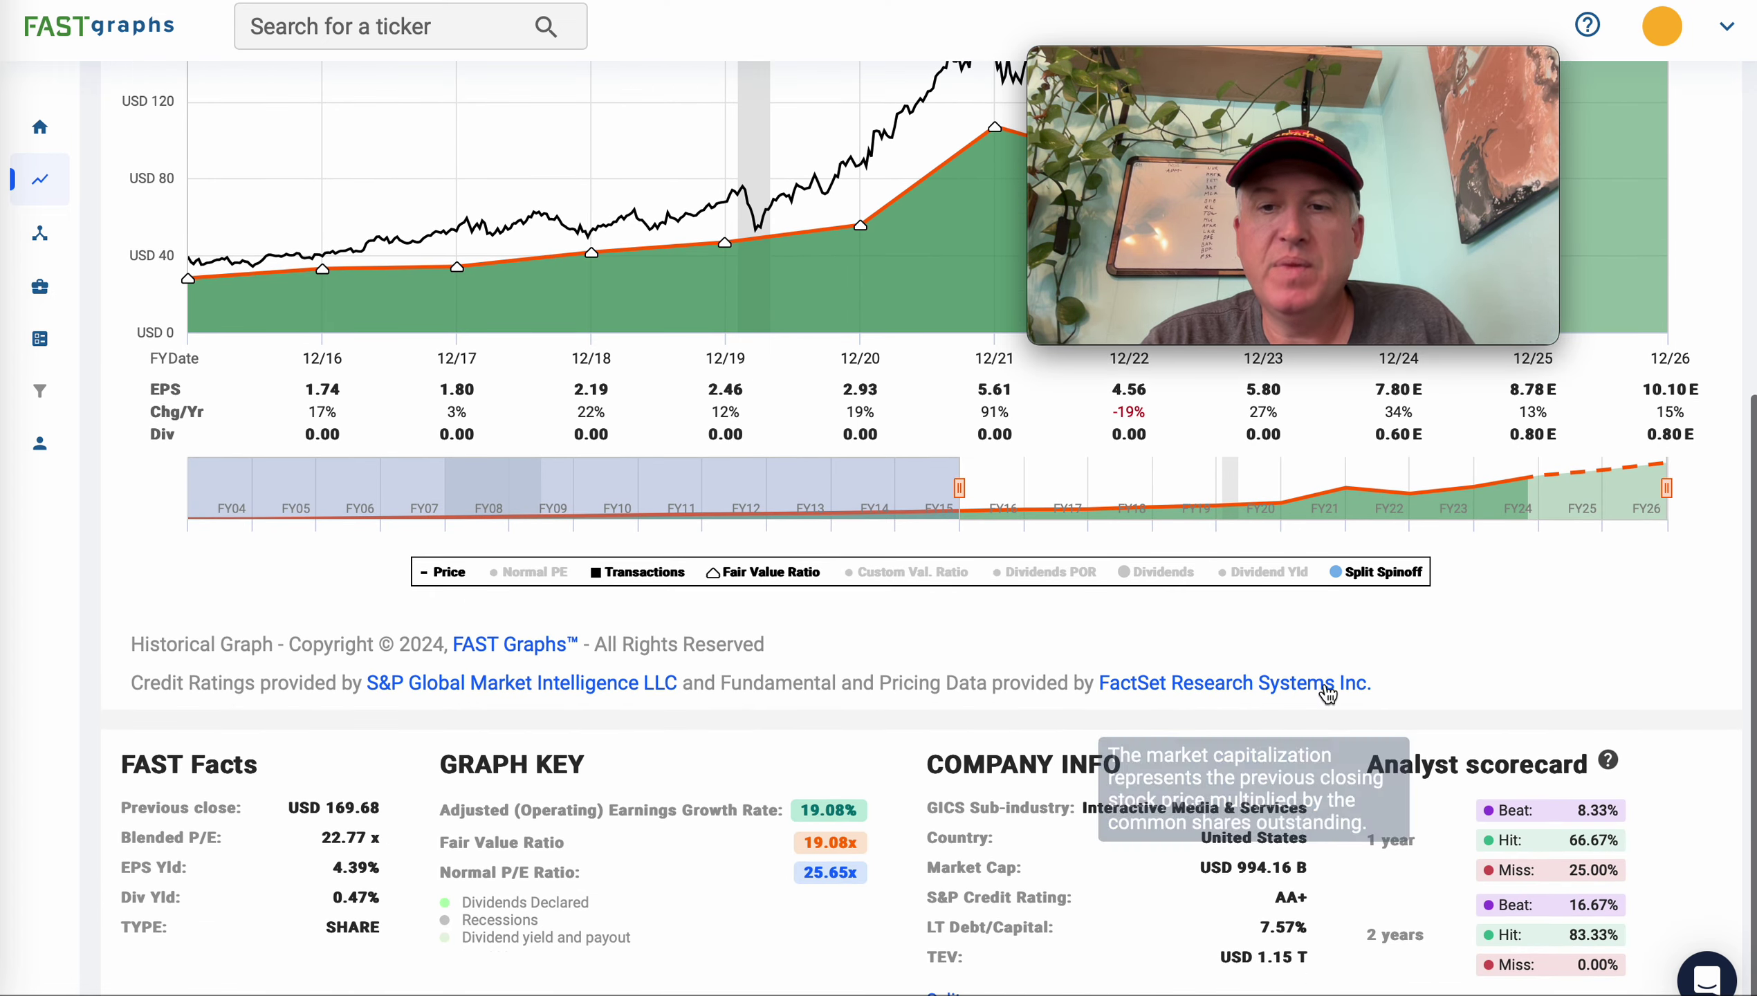
scroll(1329, 692, up, 1)
scroll(1330, 687, up, 5)
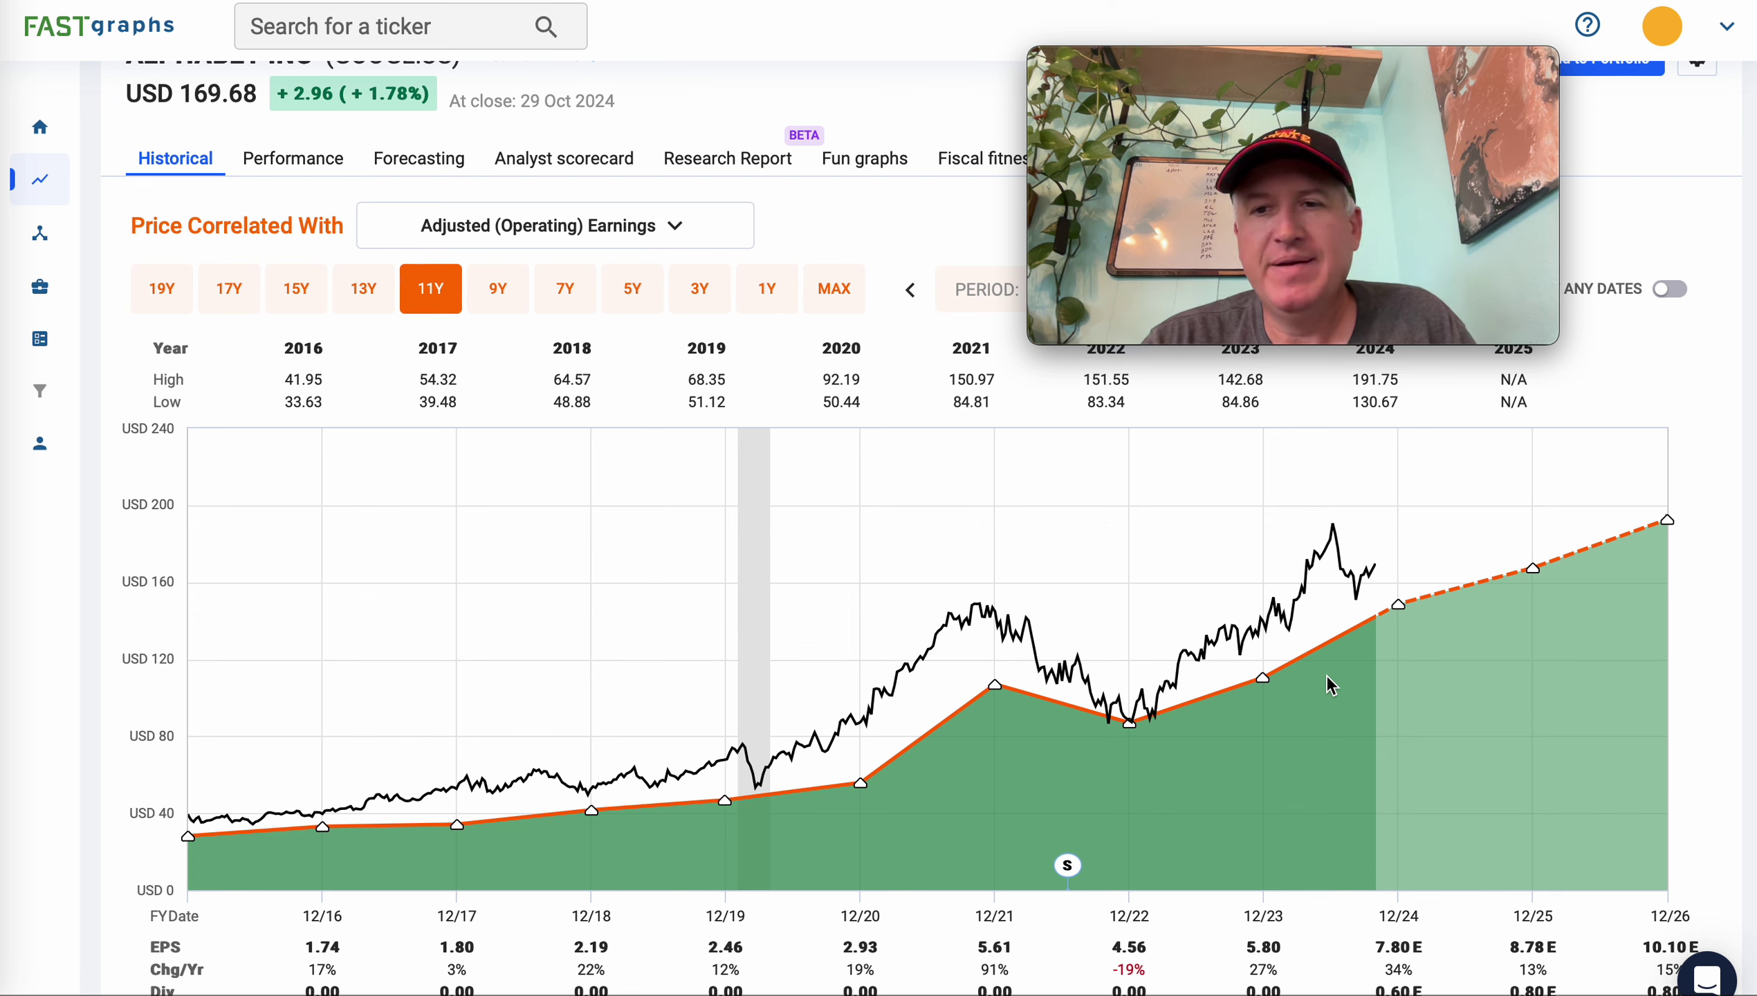
Step: Look over Alphabet's chart once more, then switch to the Master Valuation Guide Q3 2024 sheet
scroll(1446, 696, up, 2)
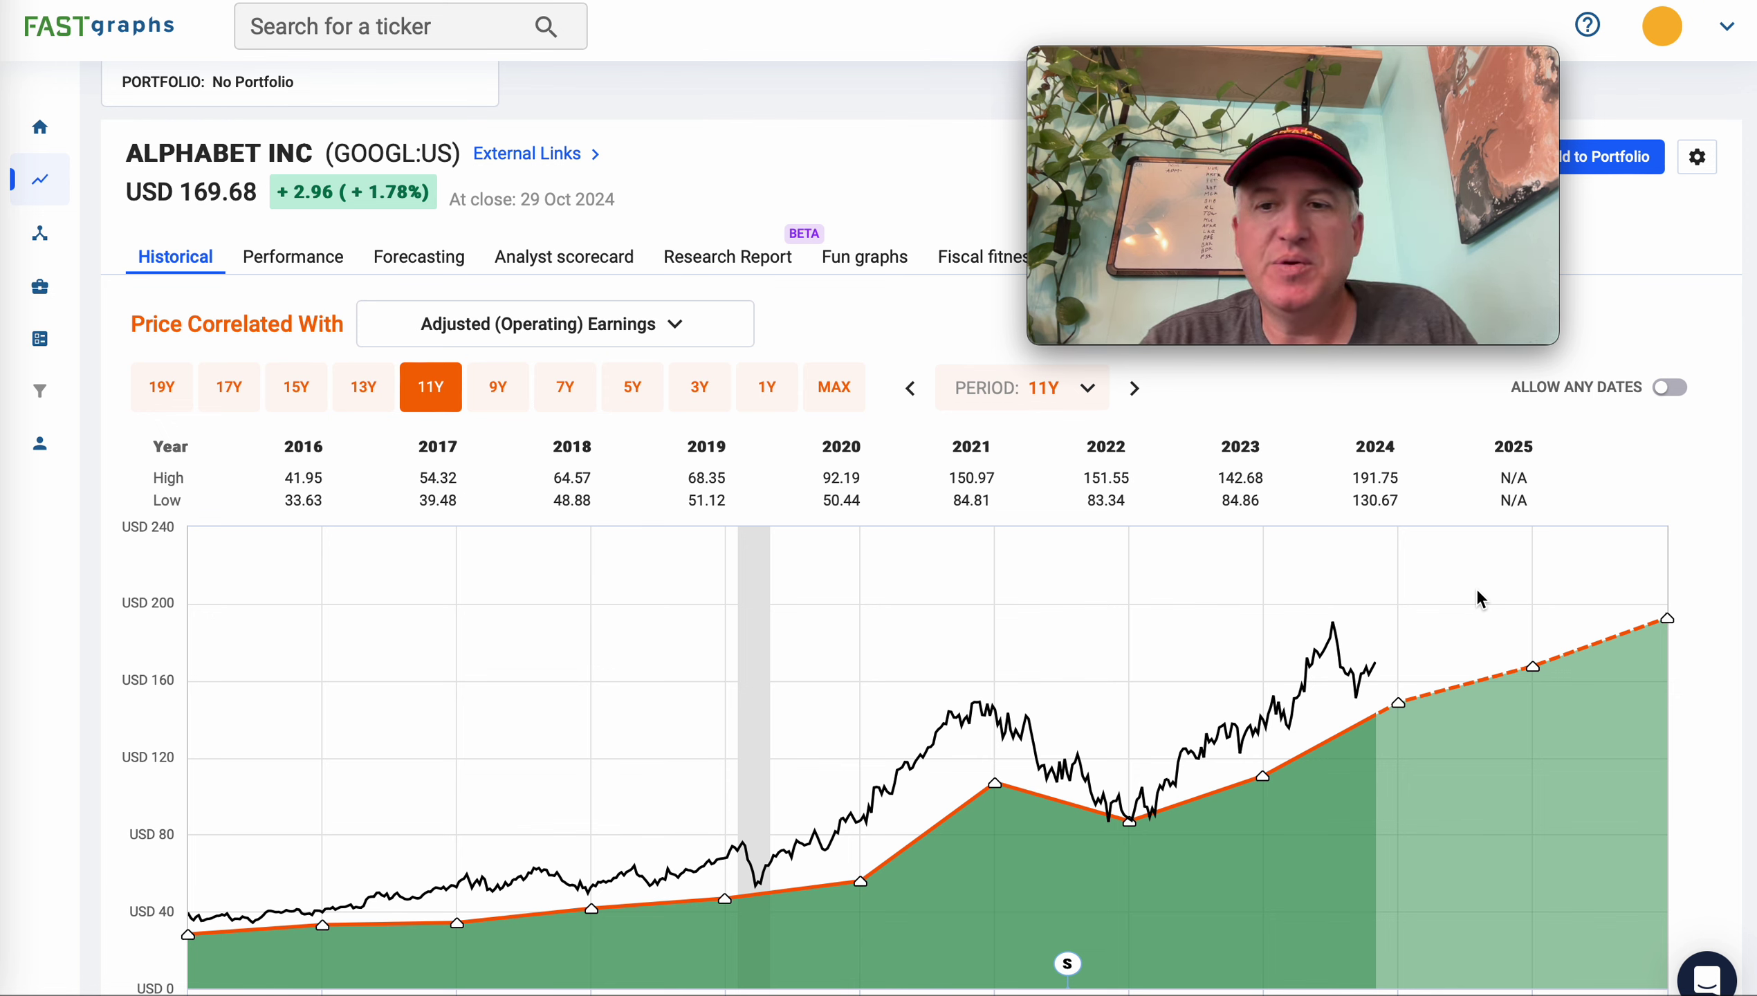
scroll(1478, 599, down, 1)
scroll(1476, 588, down, 1)
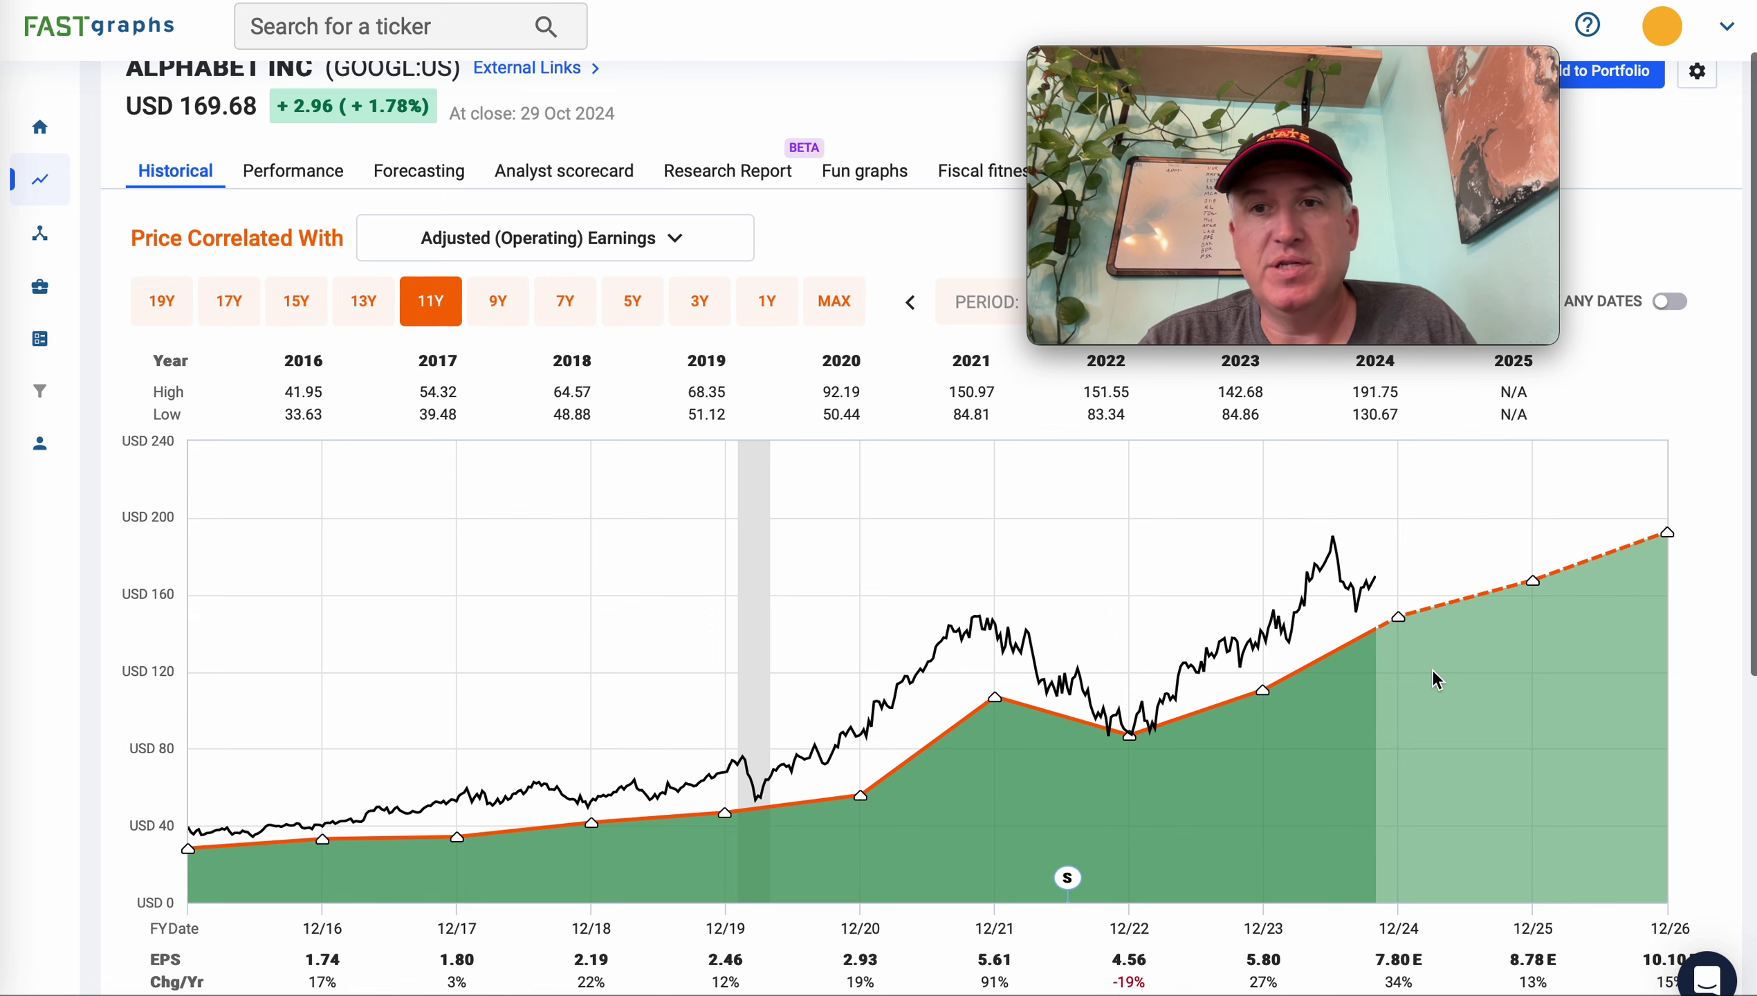
scroll(1435, 680, up, 3)
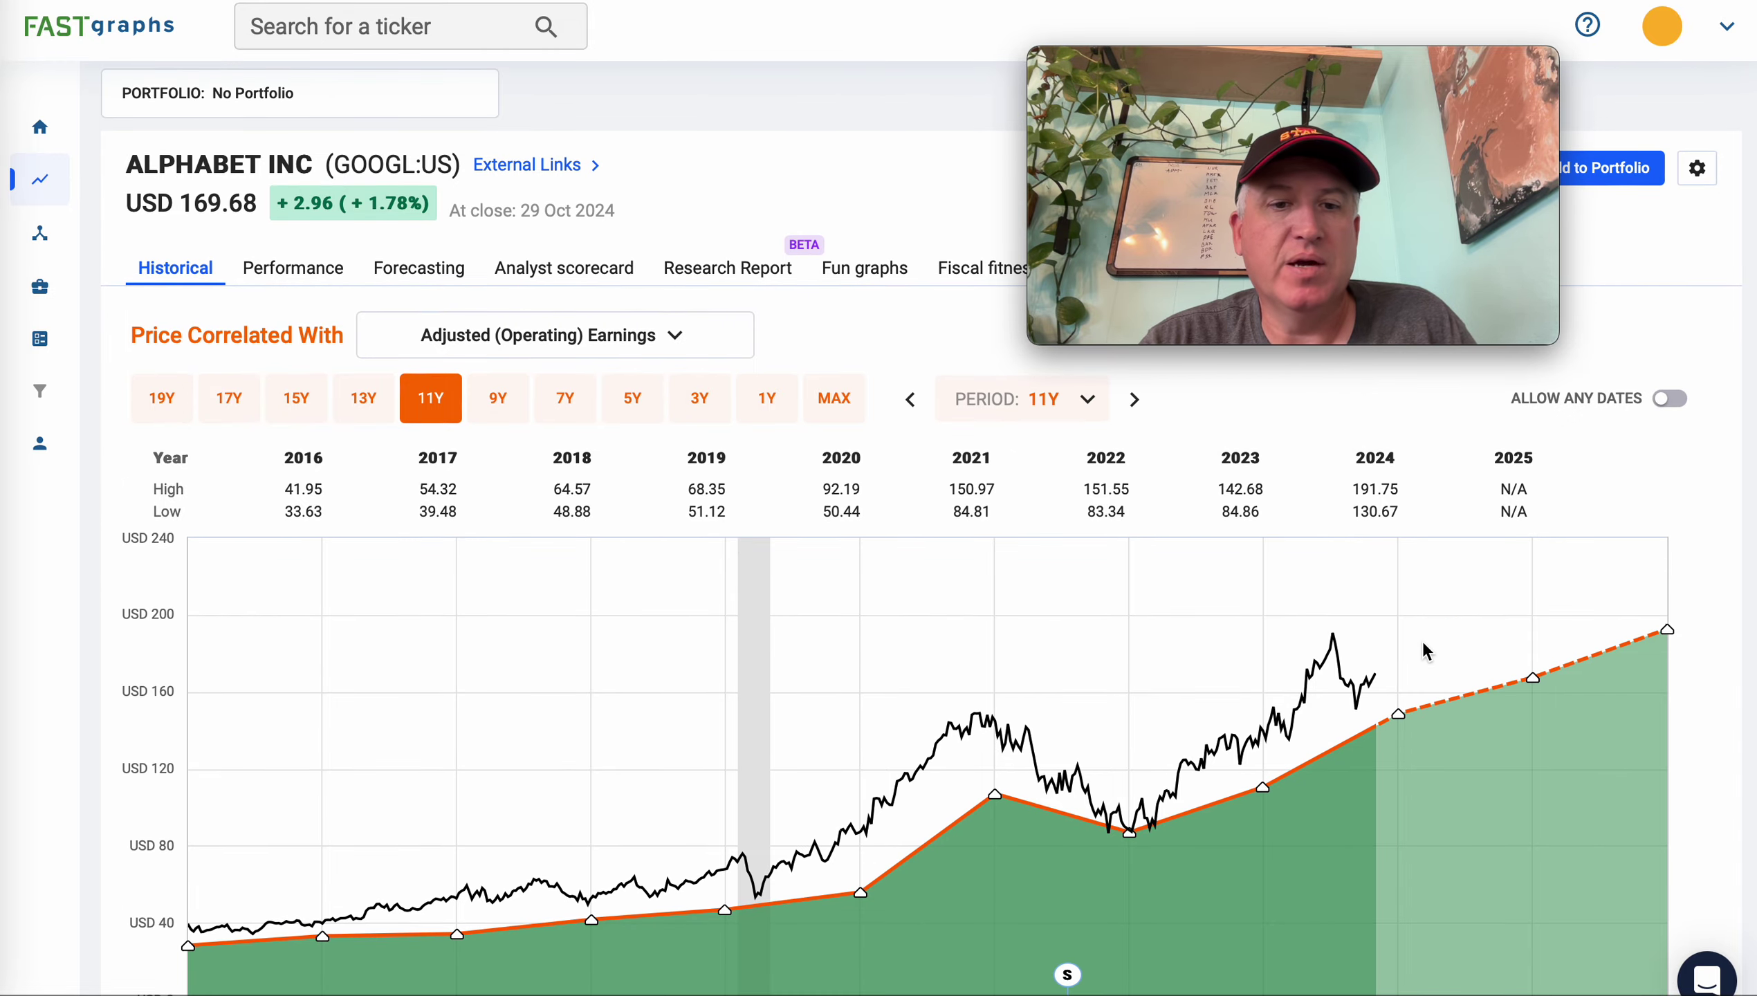
scroll(1424, 643, down, 3)
scroll(1423, 641, up, 2)
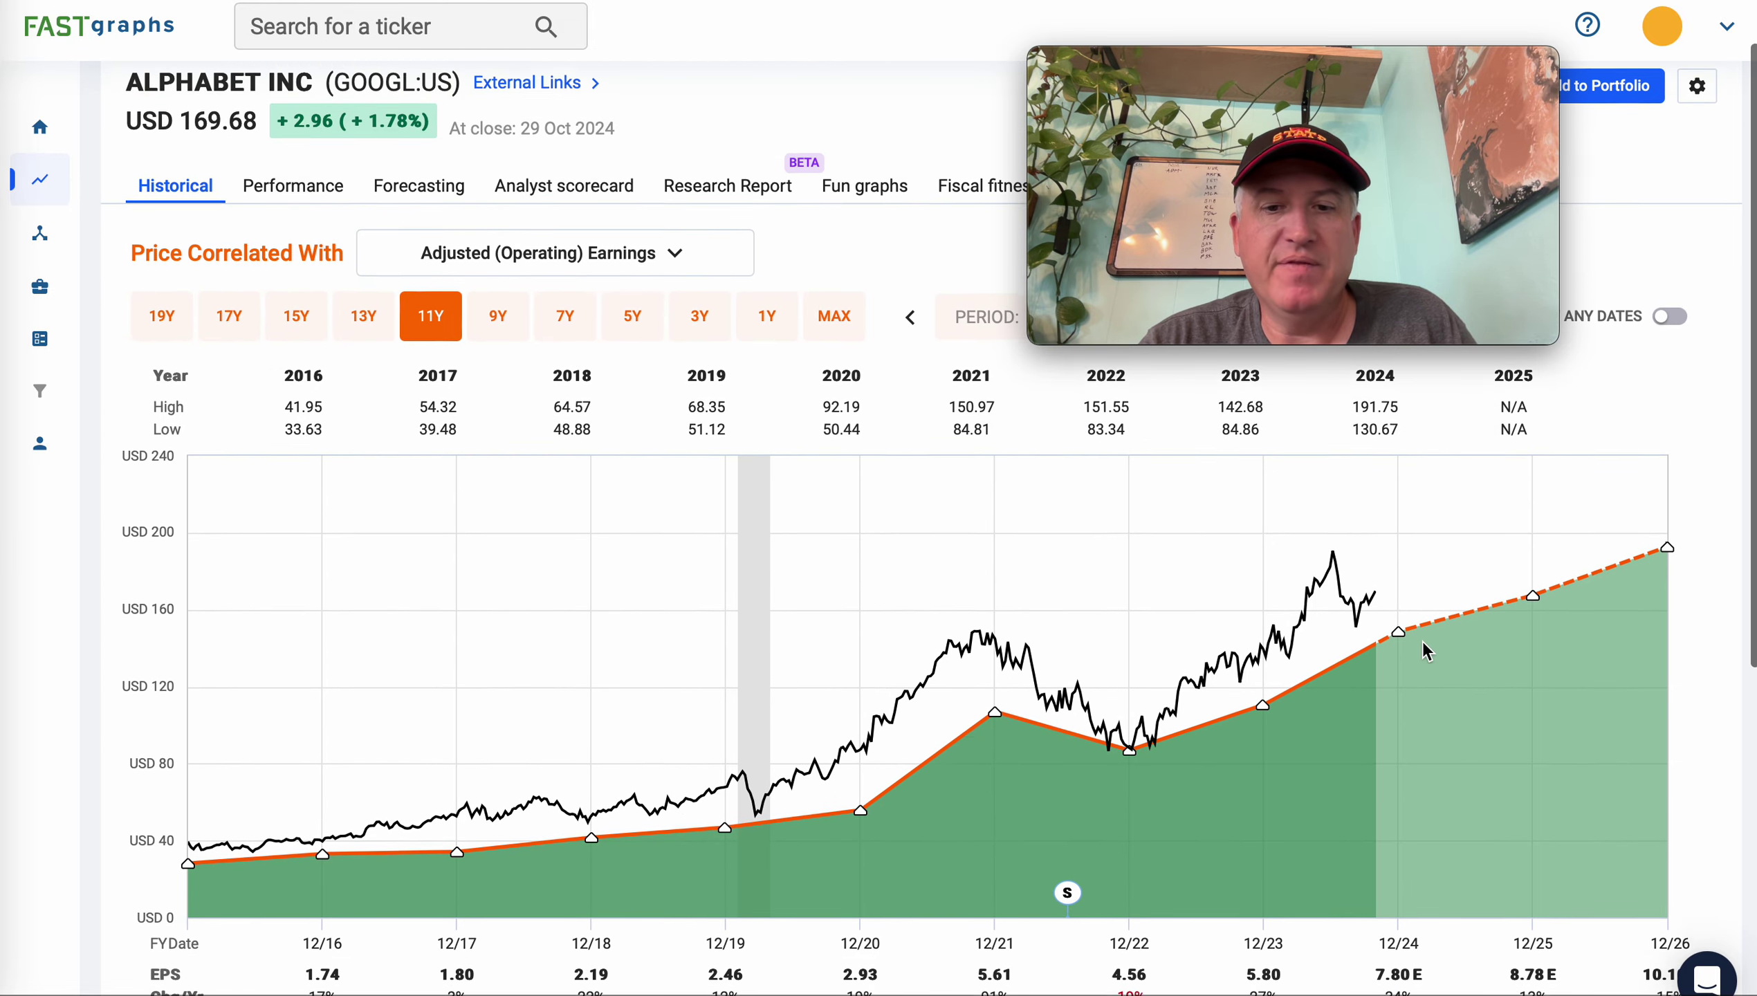
scroll(1423, 646, down, 3)
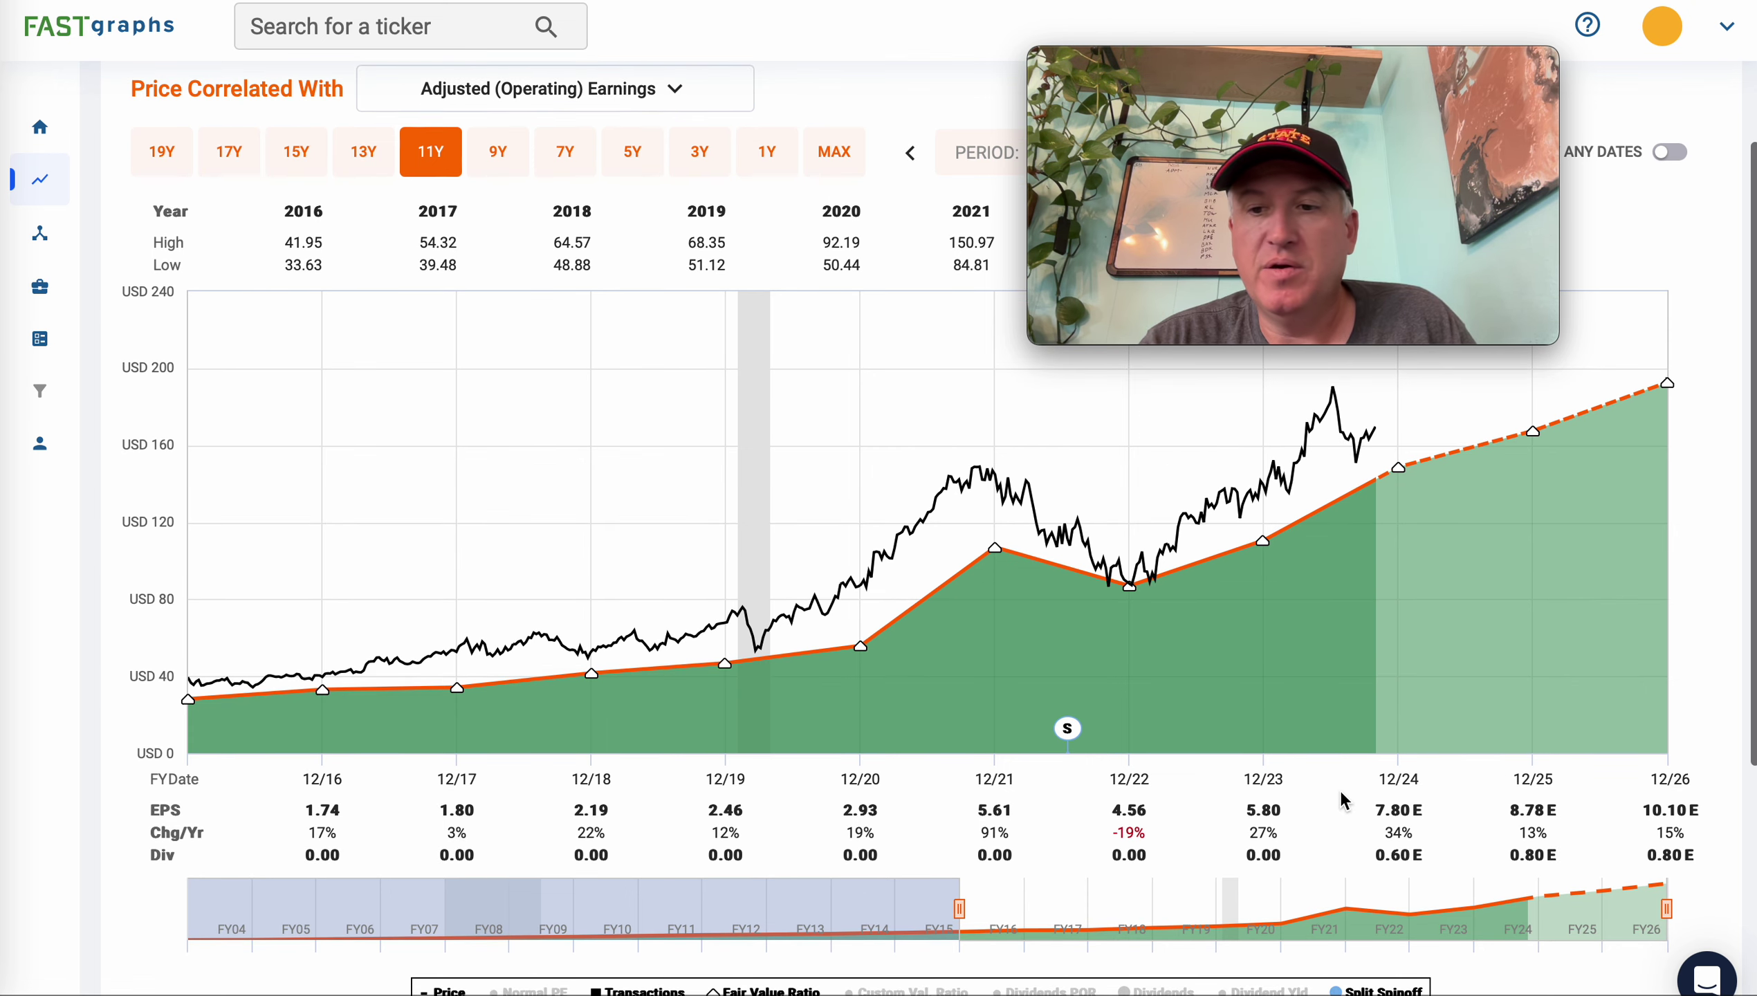
scroll(897, 728, up, 3)
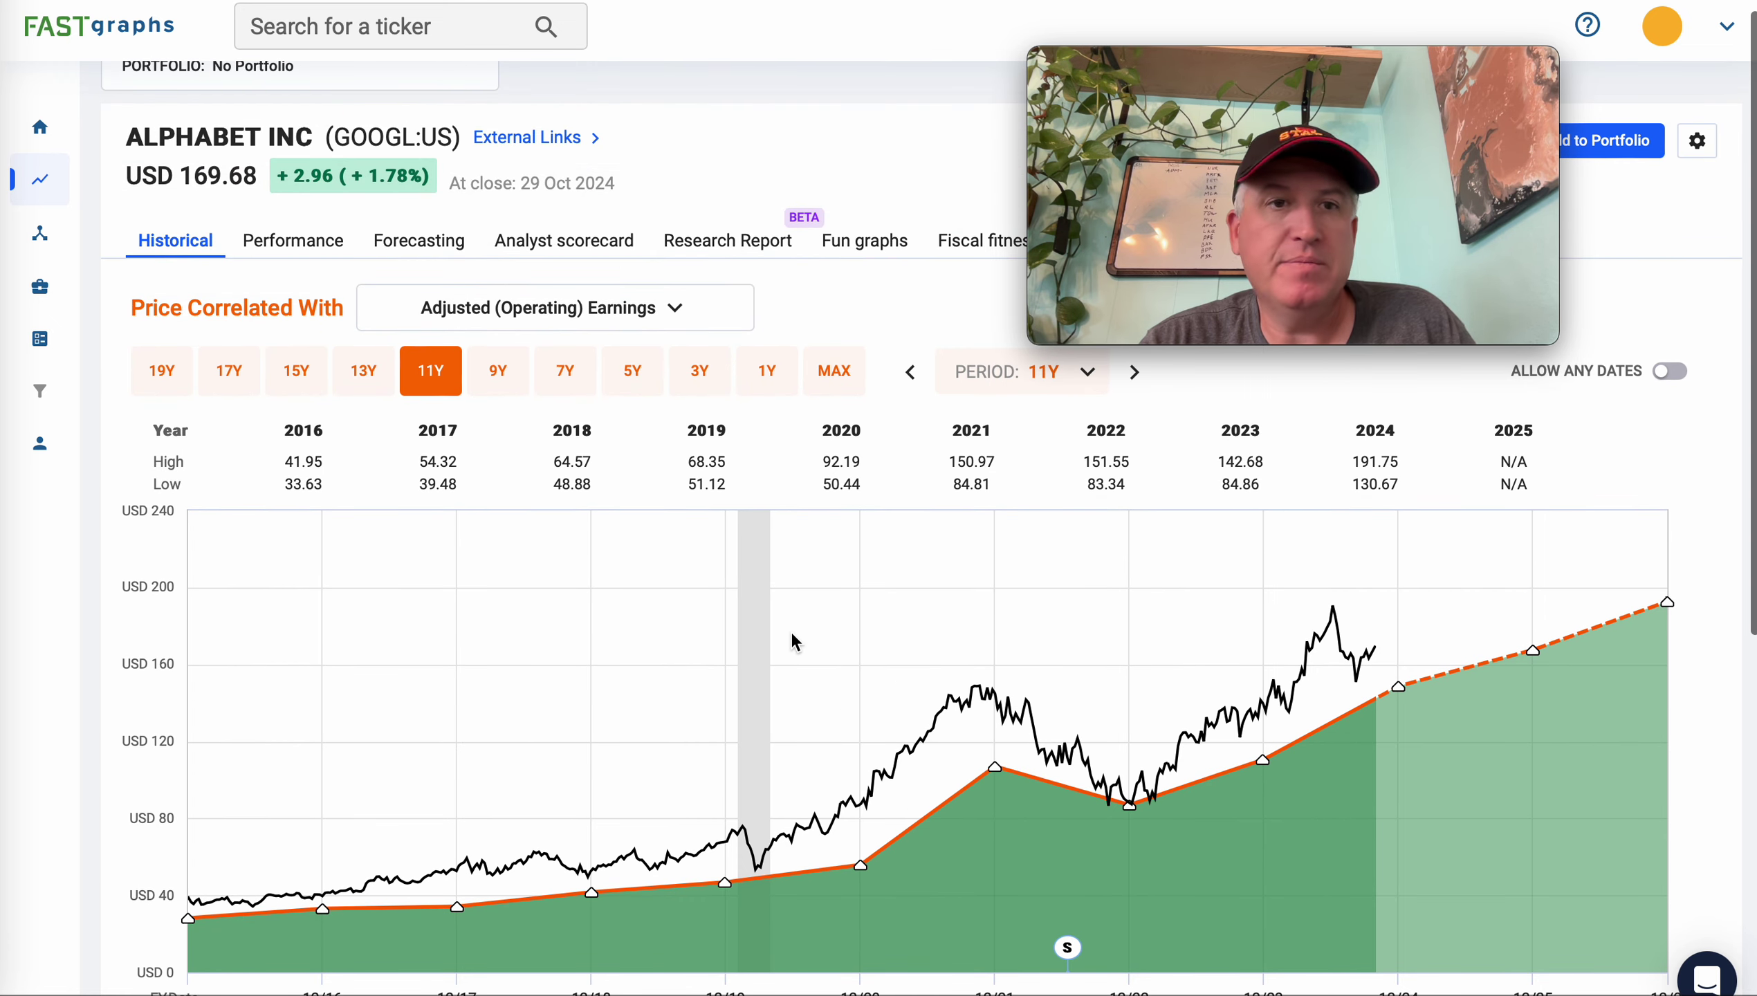
key(ctrl+Tab)
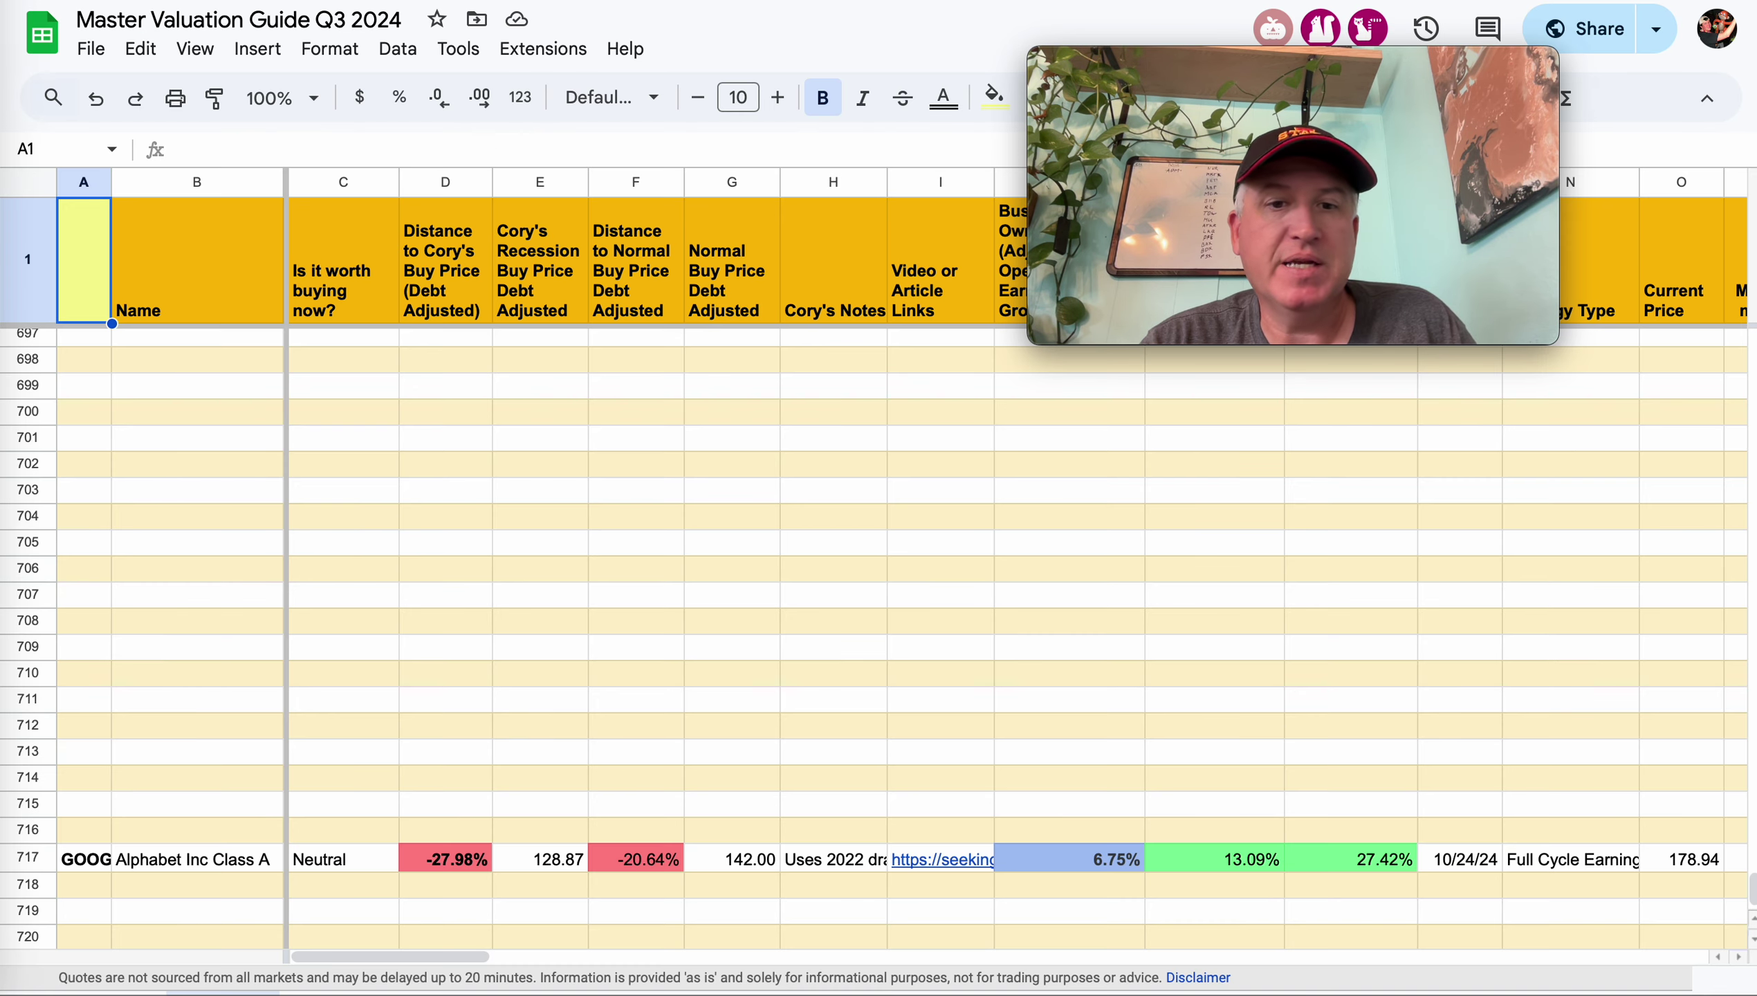
mouse_move(1347, 70)
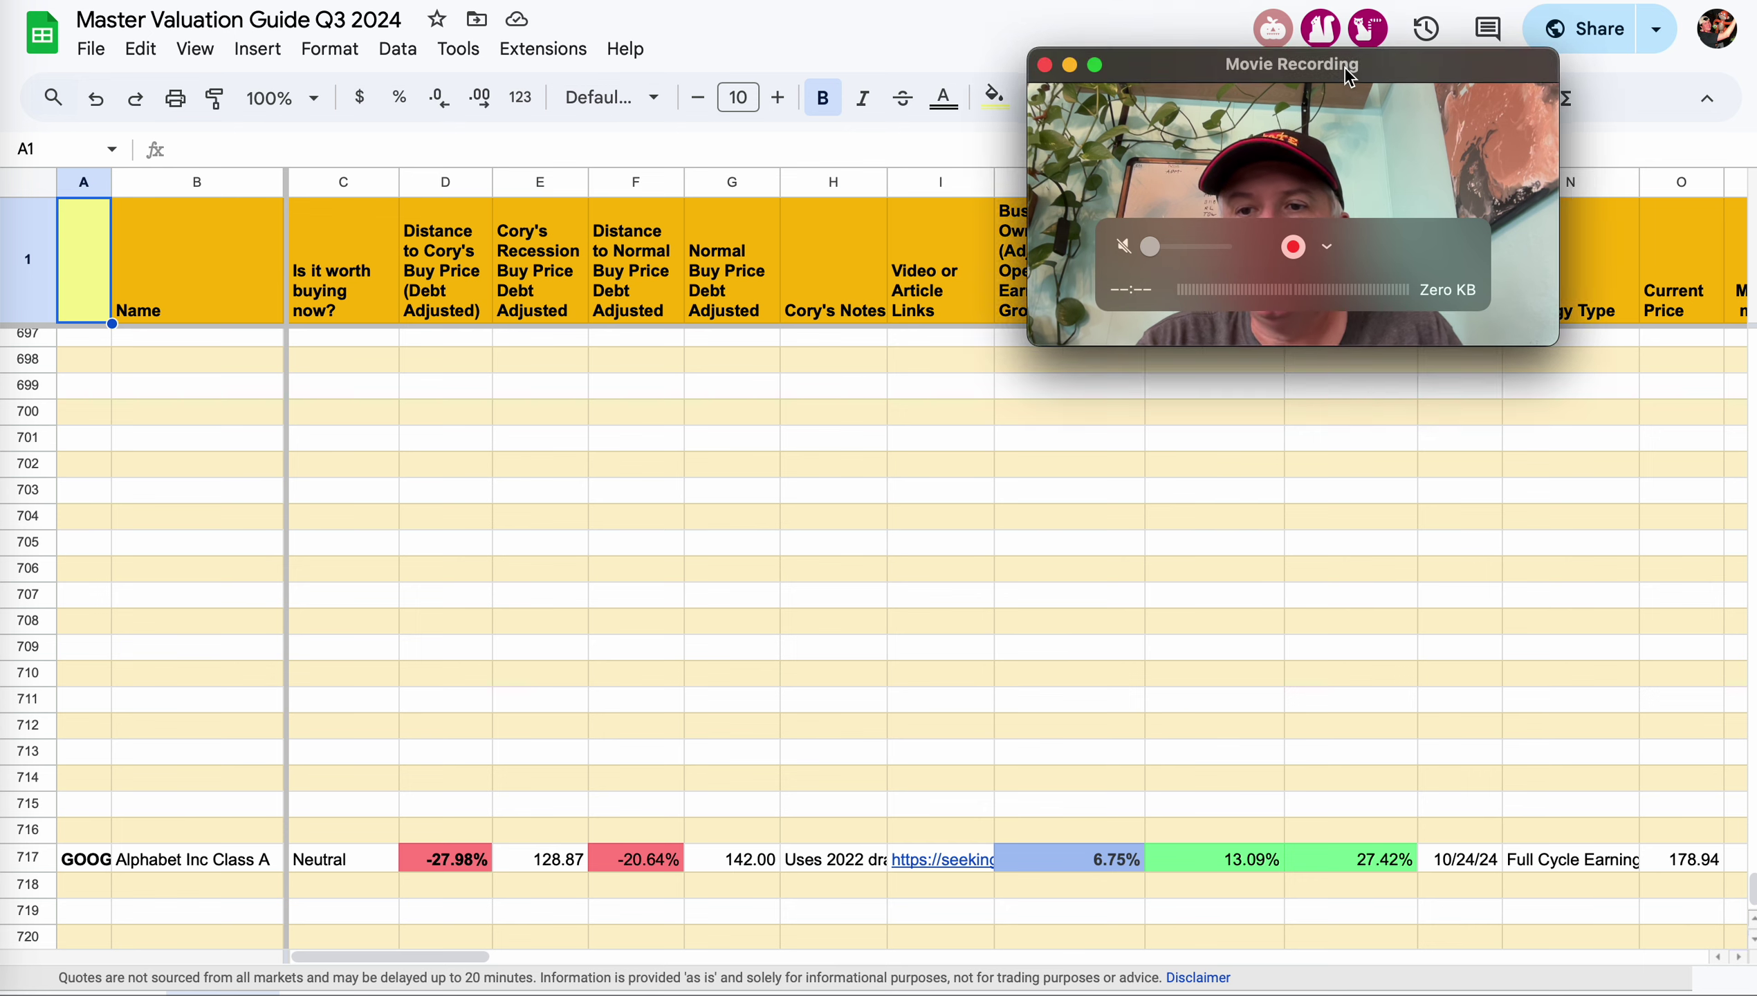
drag(1347, 70, 1435, 358)
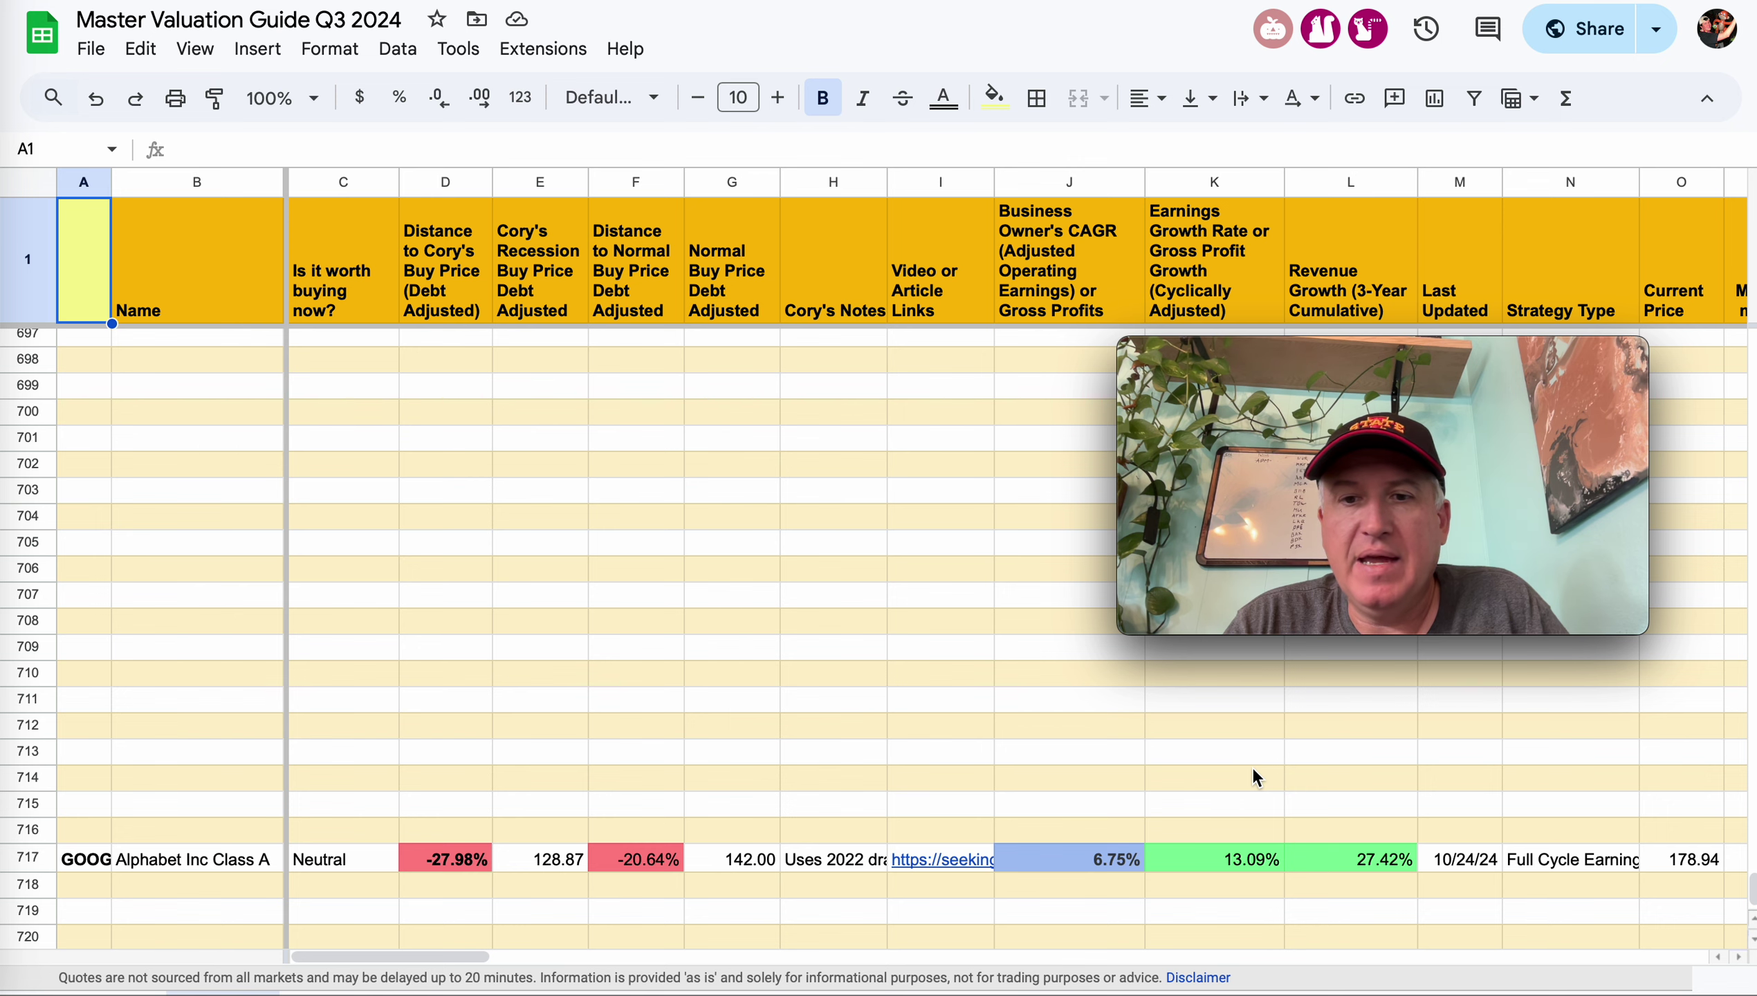
Step: Check Alphabet's 6.75% CAGR formula and 13.09% earnings growth rate in row 717
scroll(1253, 766, right, 2)
scroll(1252, 767, down, 1)
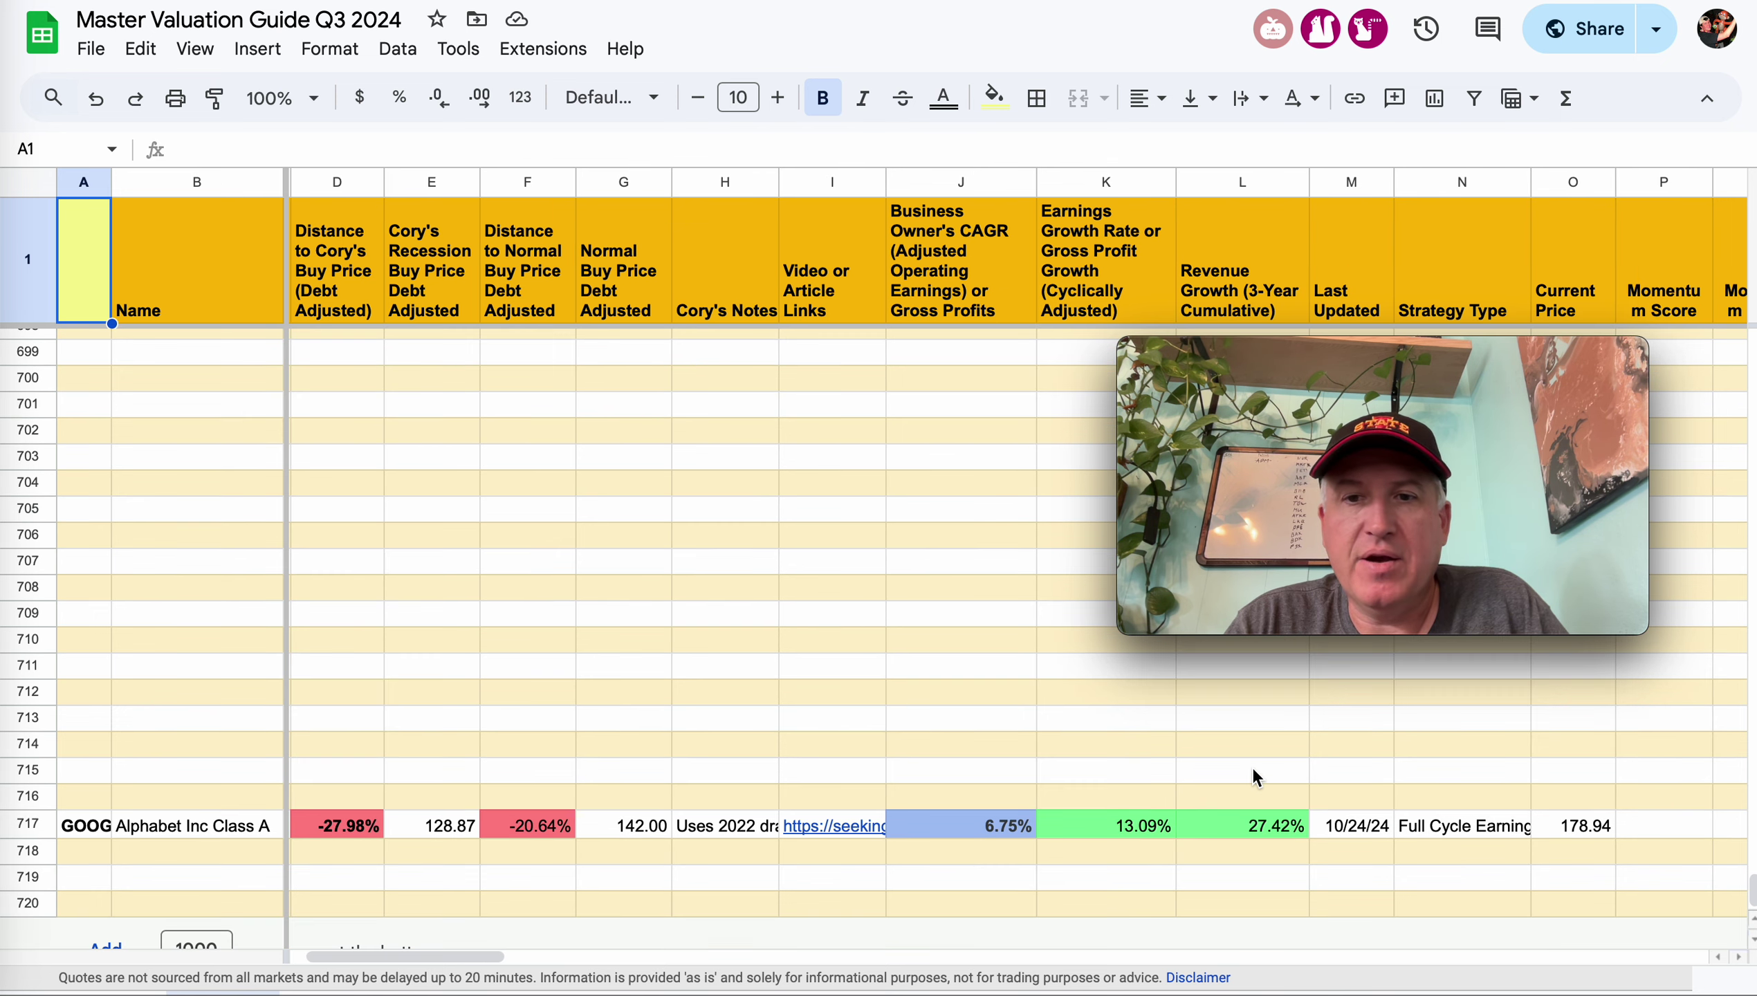
click(1001, 836)
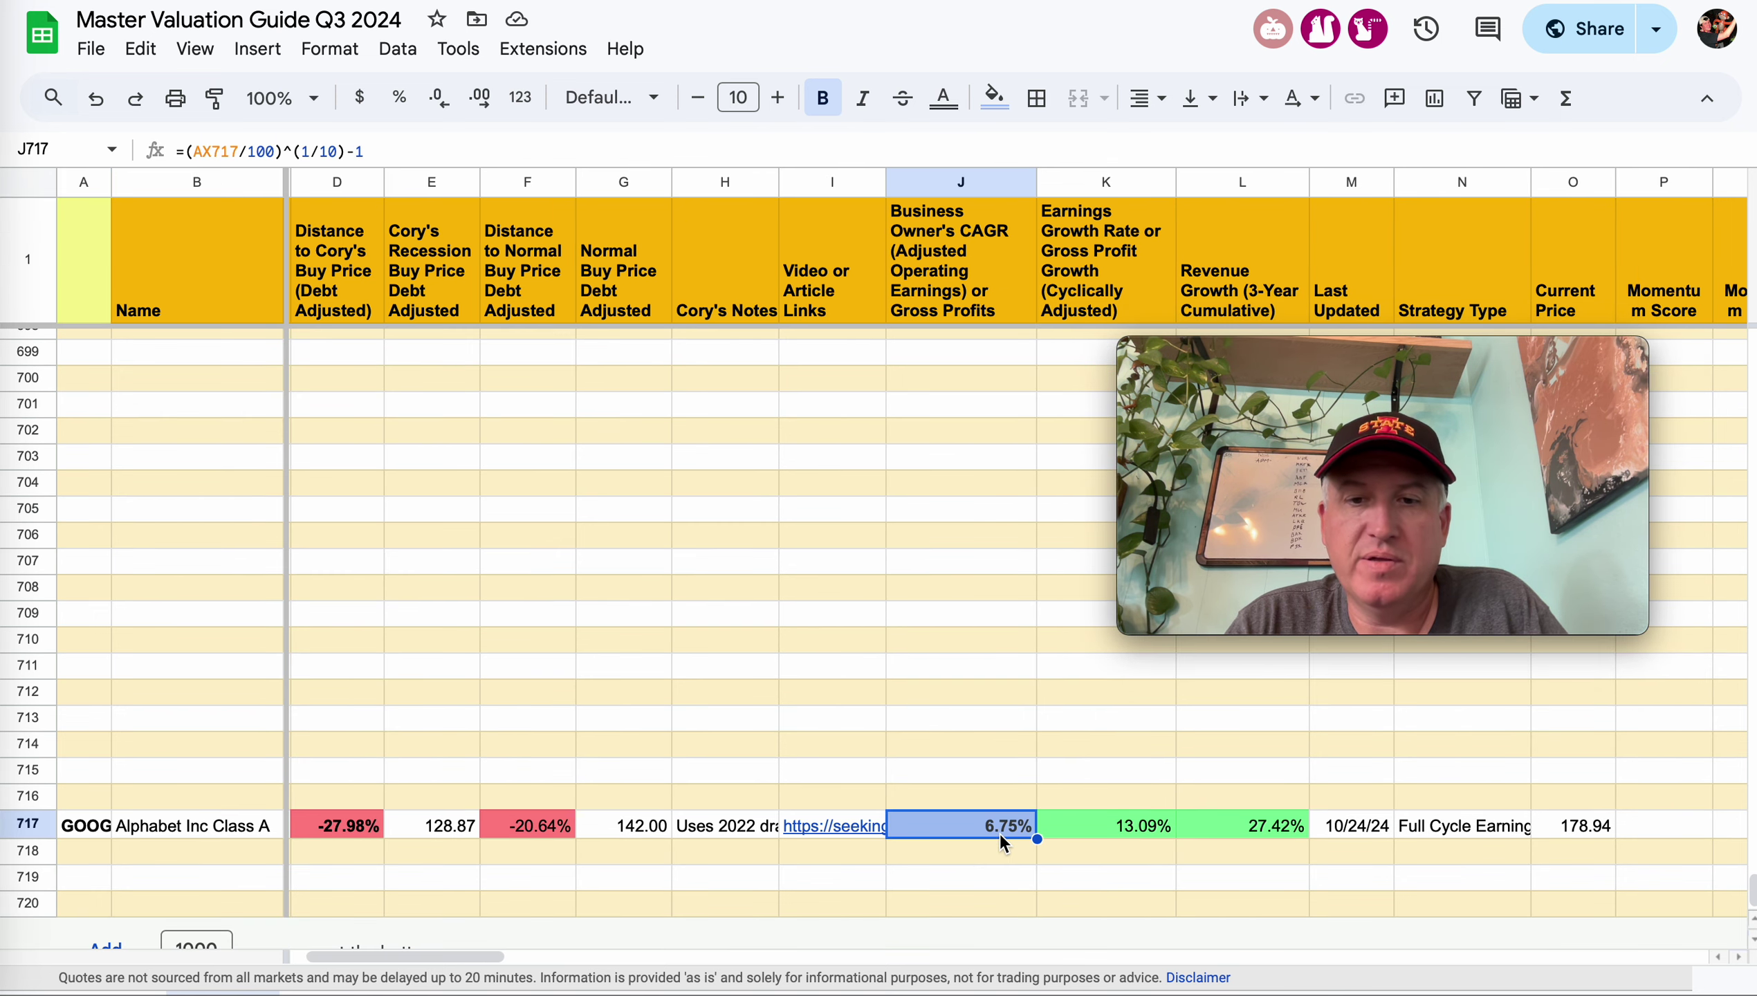
click(1151, 826)
Step: Move right to see how the 0.0440 EY Adjusted value is calculated
scroll(1442, 780, right, 3)
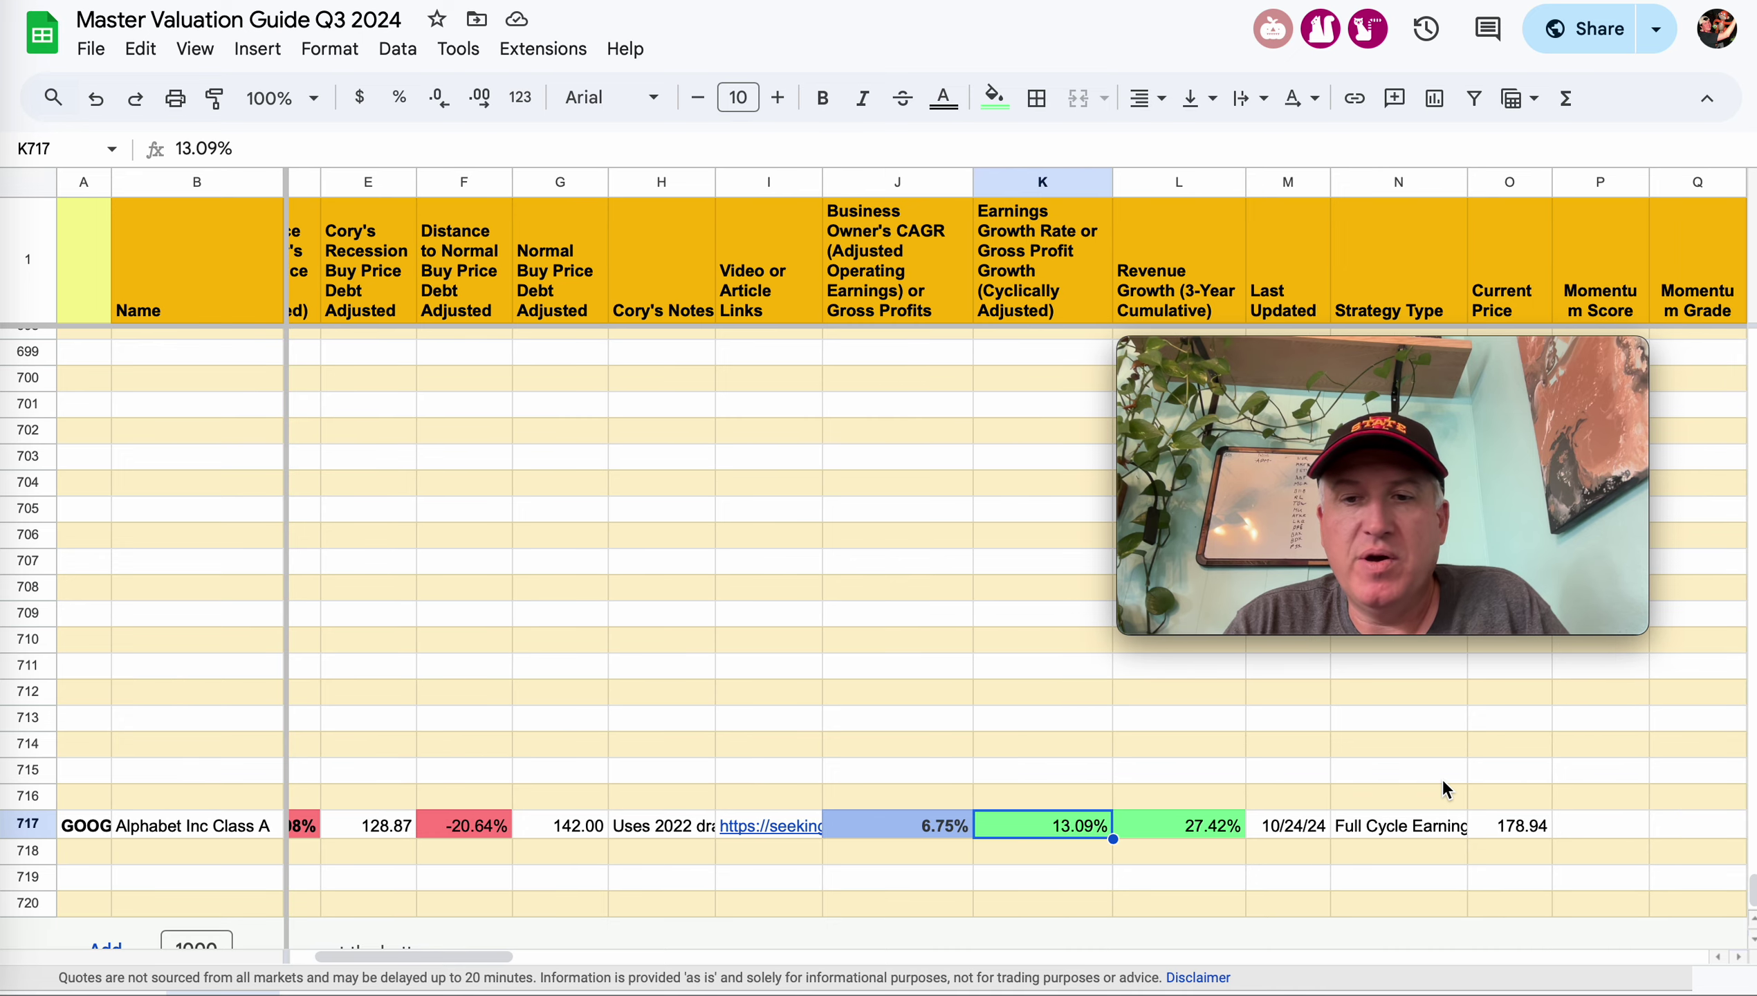
scroll(1442, 780, down, 1)
scroll(1441, 777, right, 4)
scroll(1441, 776, up, 1)
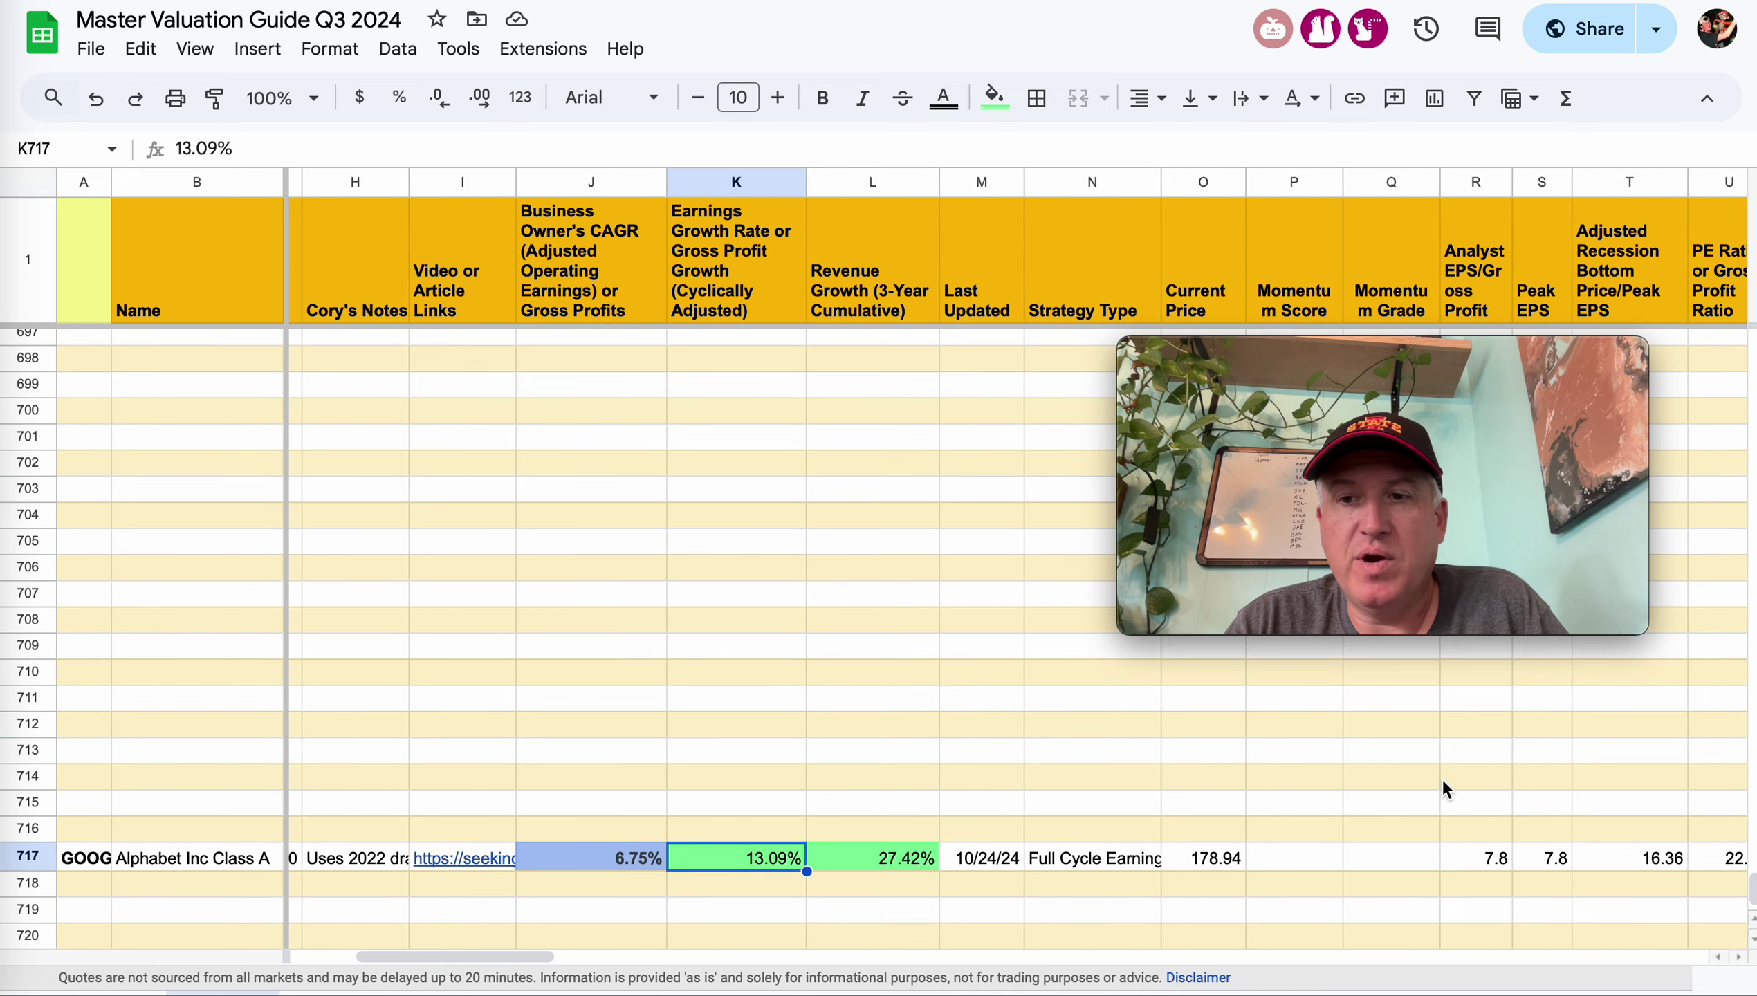
scroll(1441, 777, right, 4)
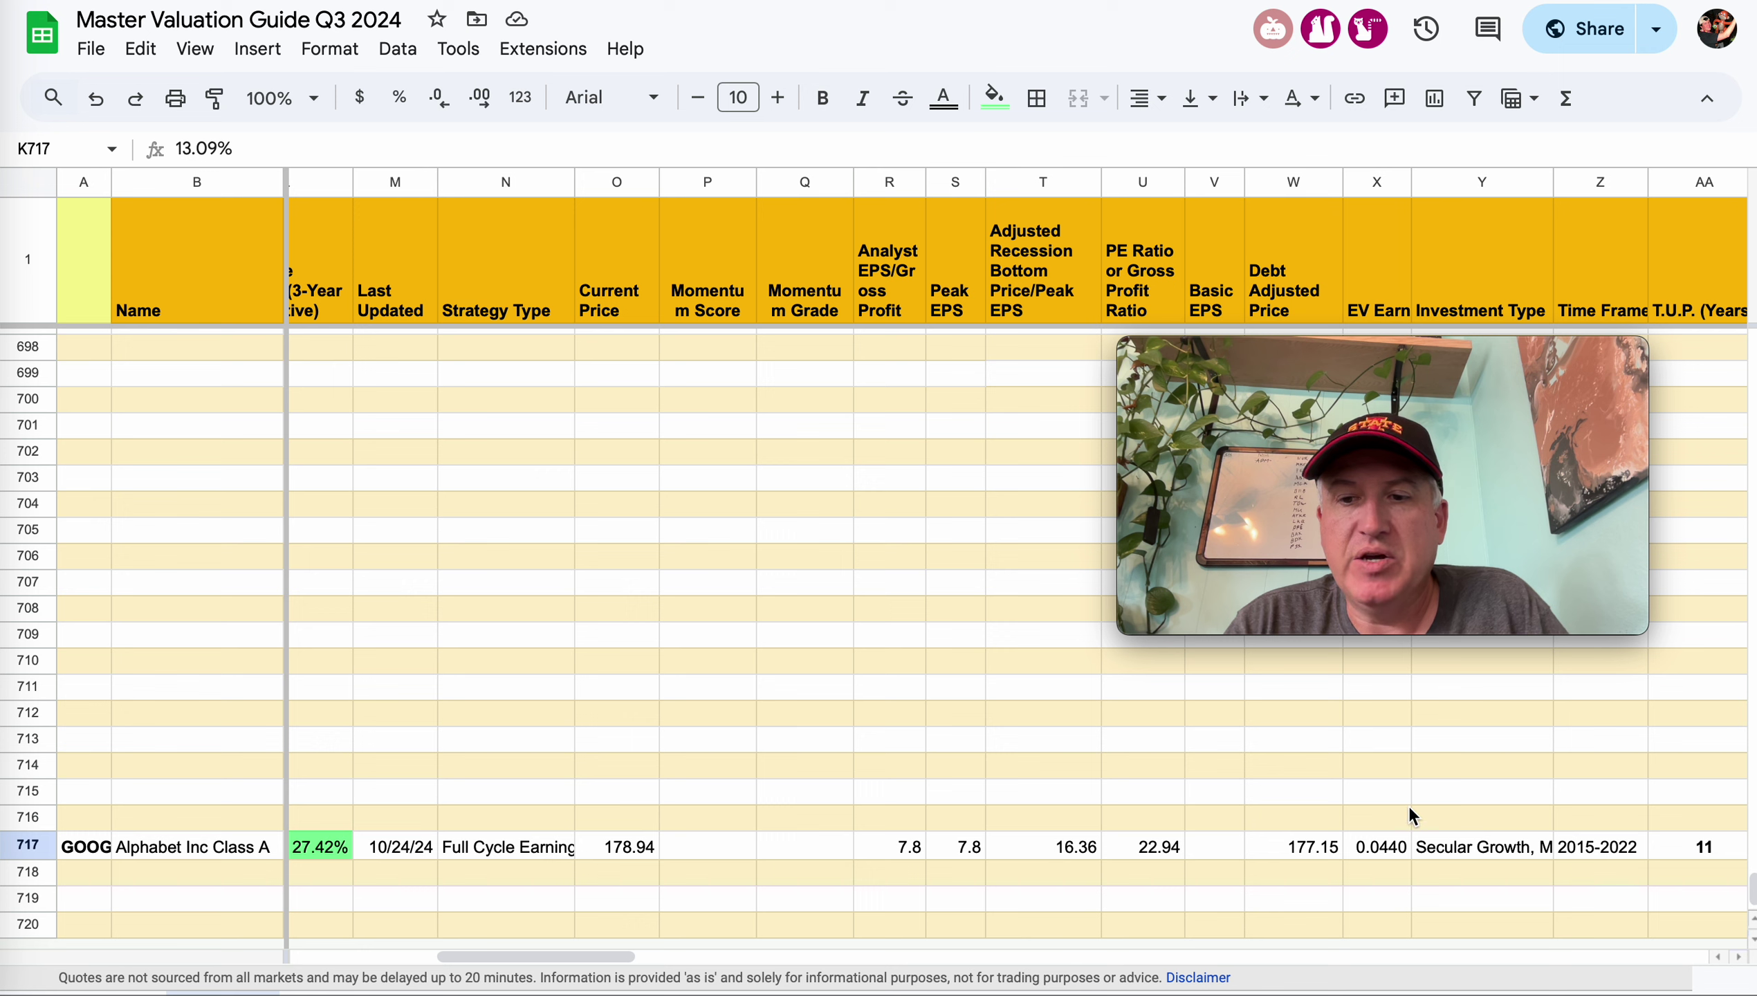
click(1379, 844)
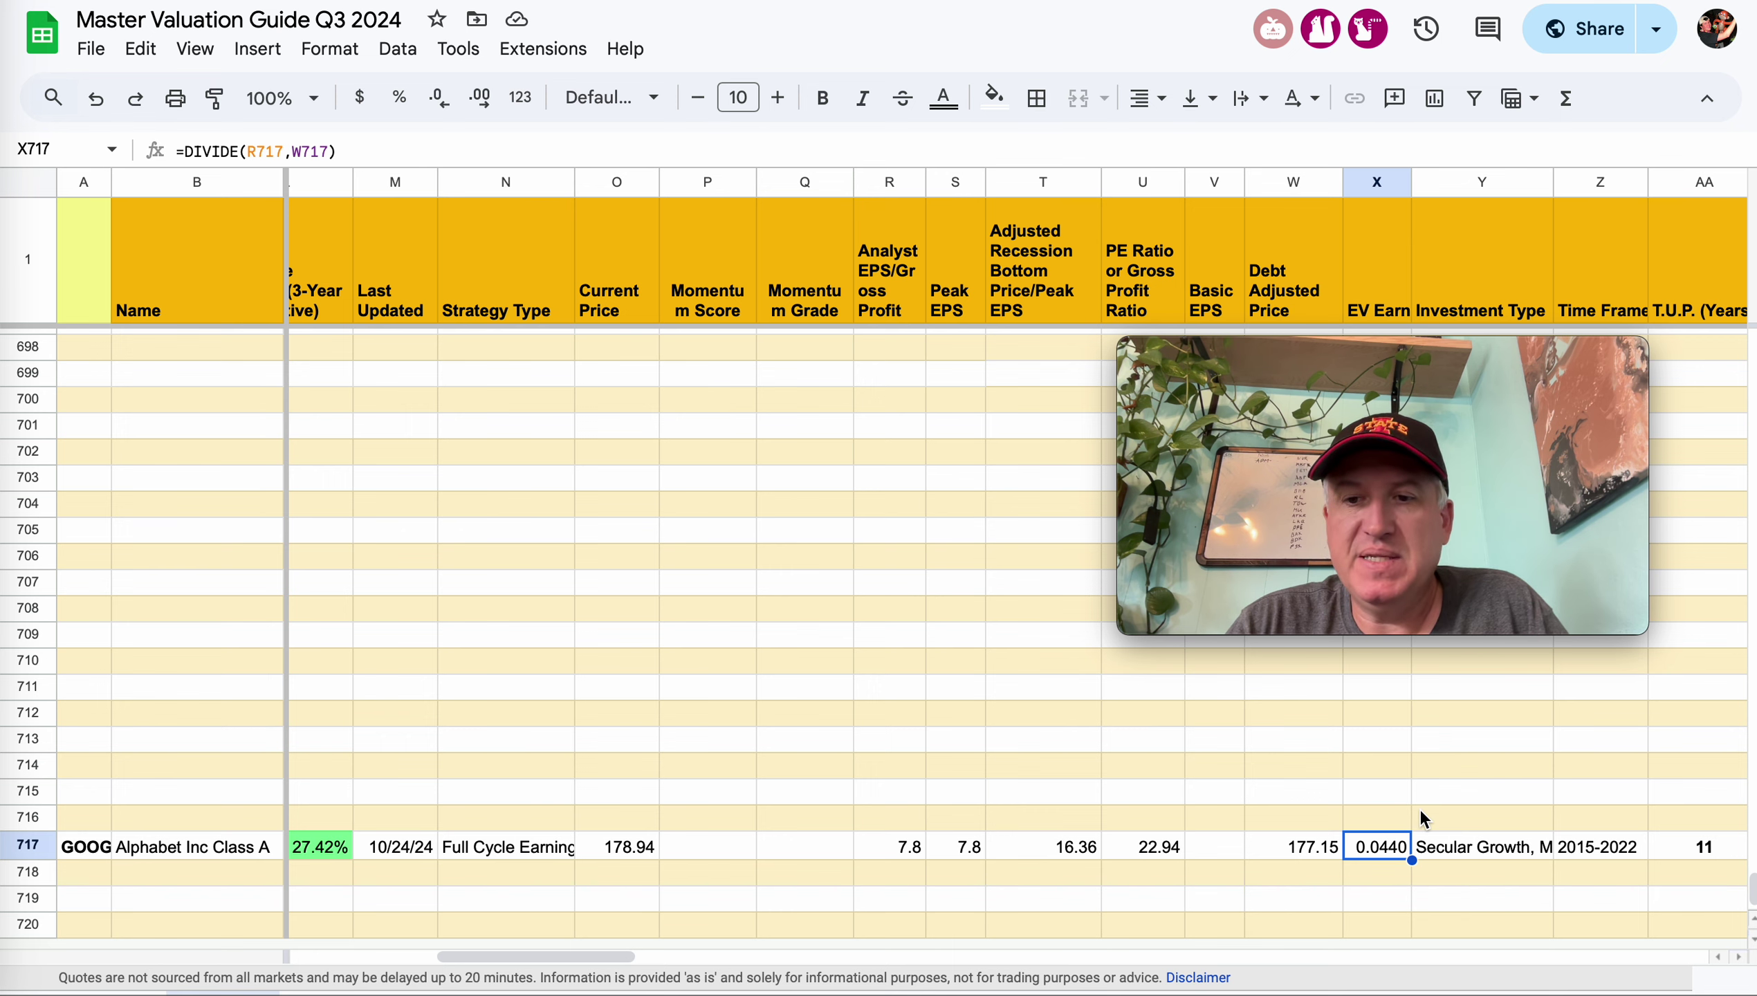
Step: Scroll further right to the 1–6 Year Return columns, showing $104.98 for year one
scroll(1422, 812, right, 2)
scroll(1422, 813, down, 1)
scroll(1419, 816, right, 4)
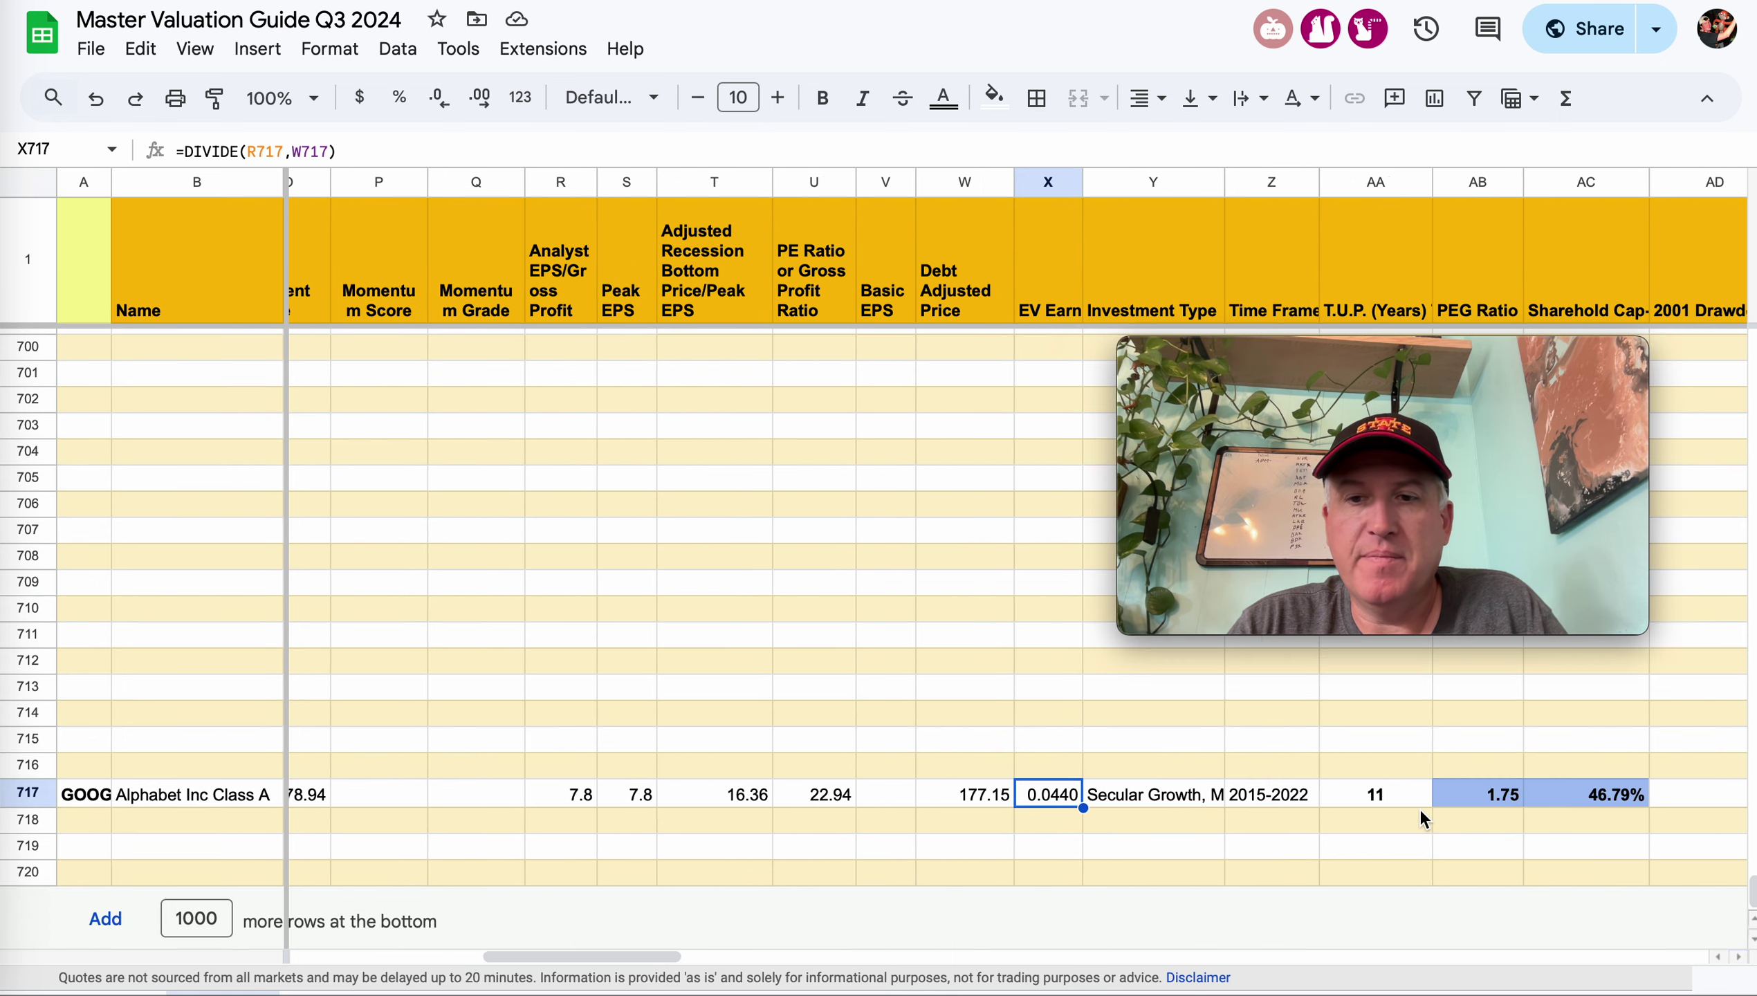
scroll(1420, 809, right, 8)
scroll(1419, 810, down, 1)
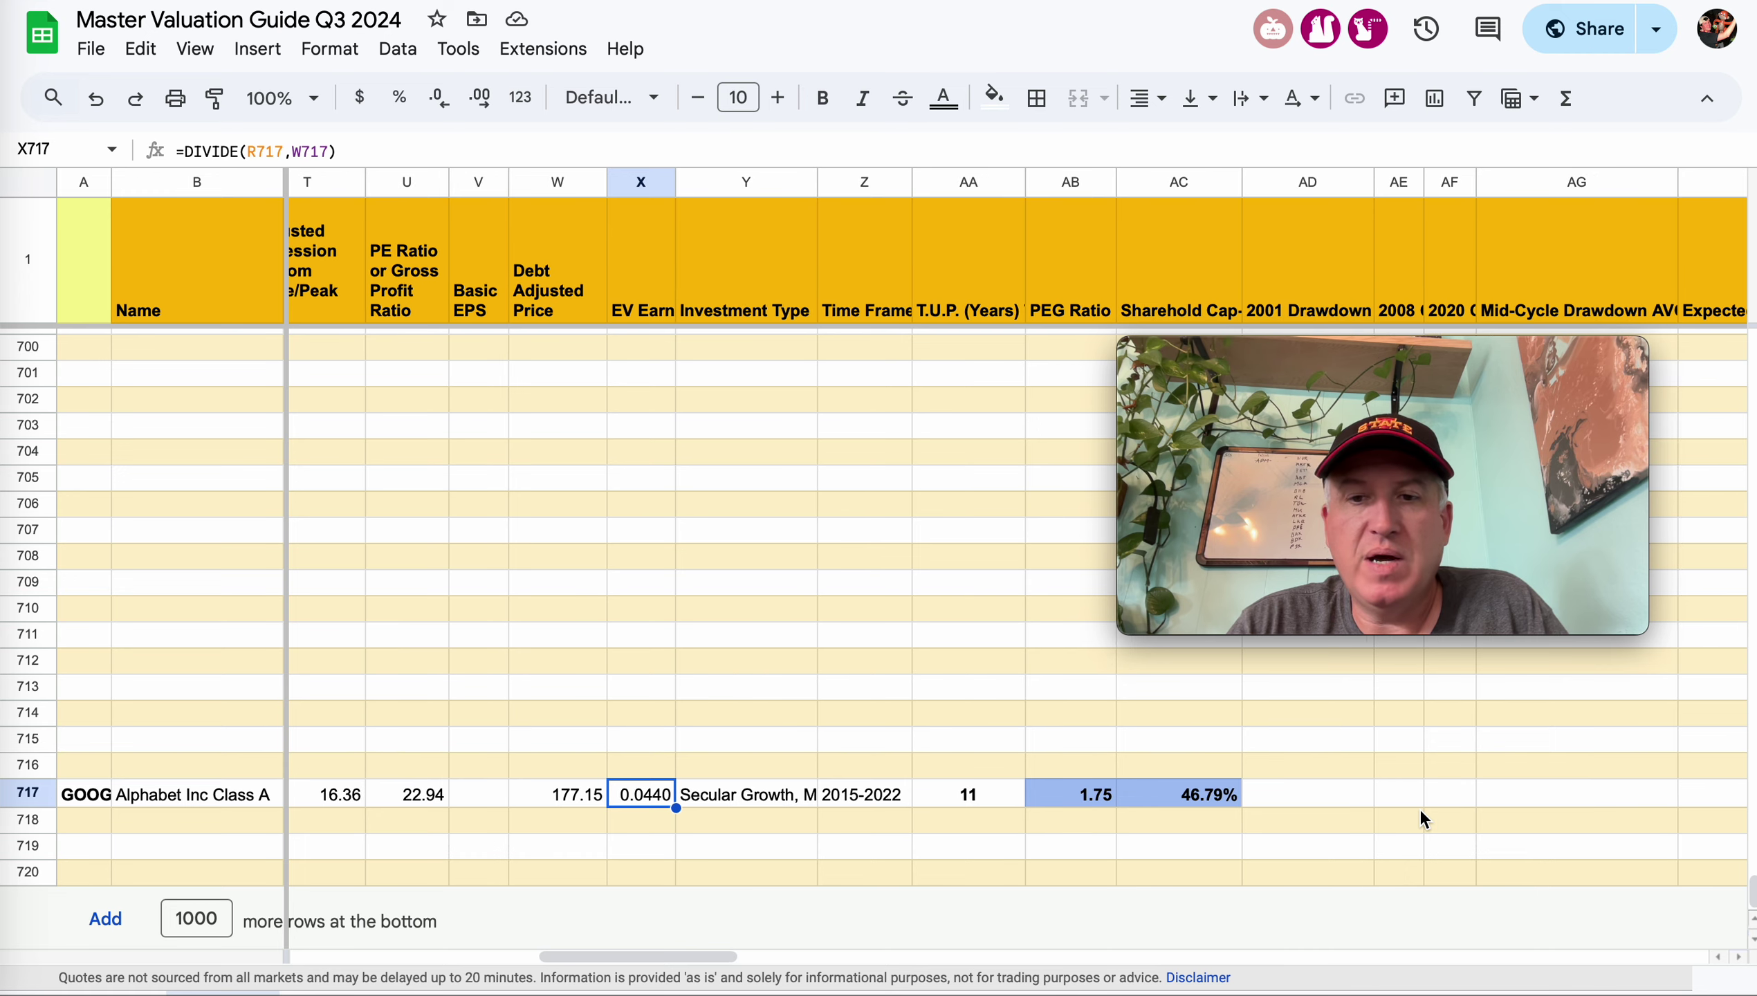
scroll(1419, 810, right, 5)
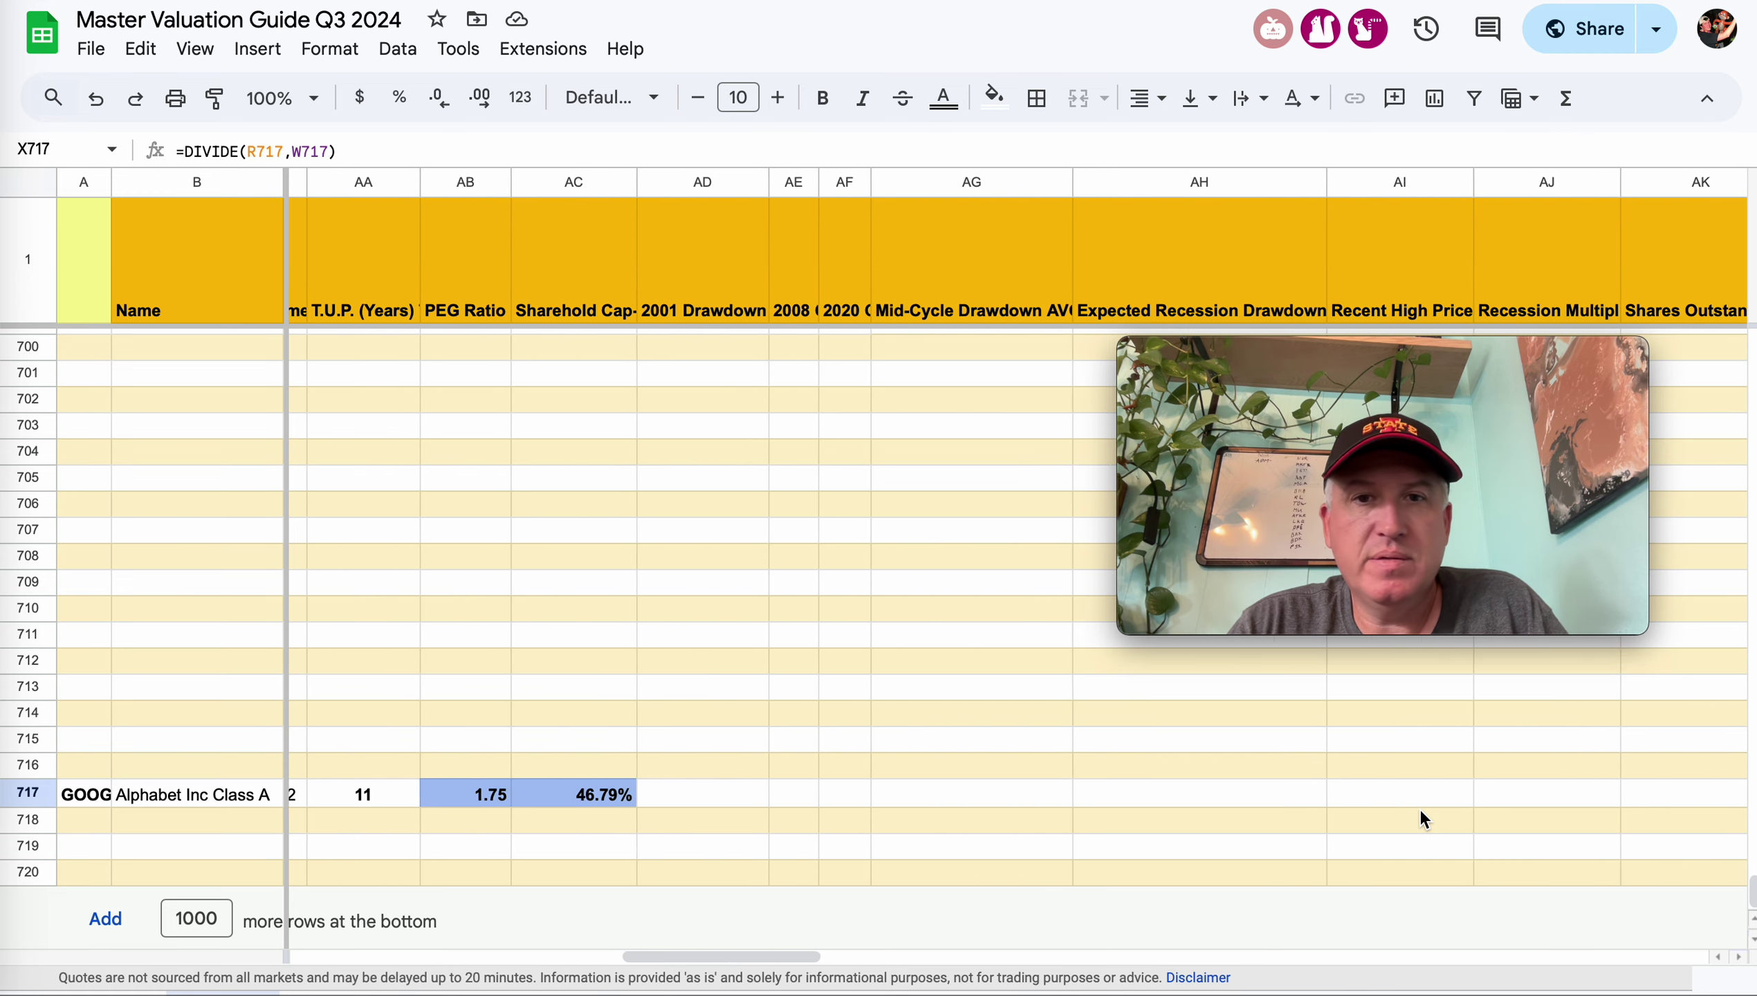
scroll(1421, 811, right, 6)
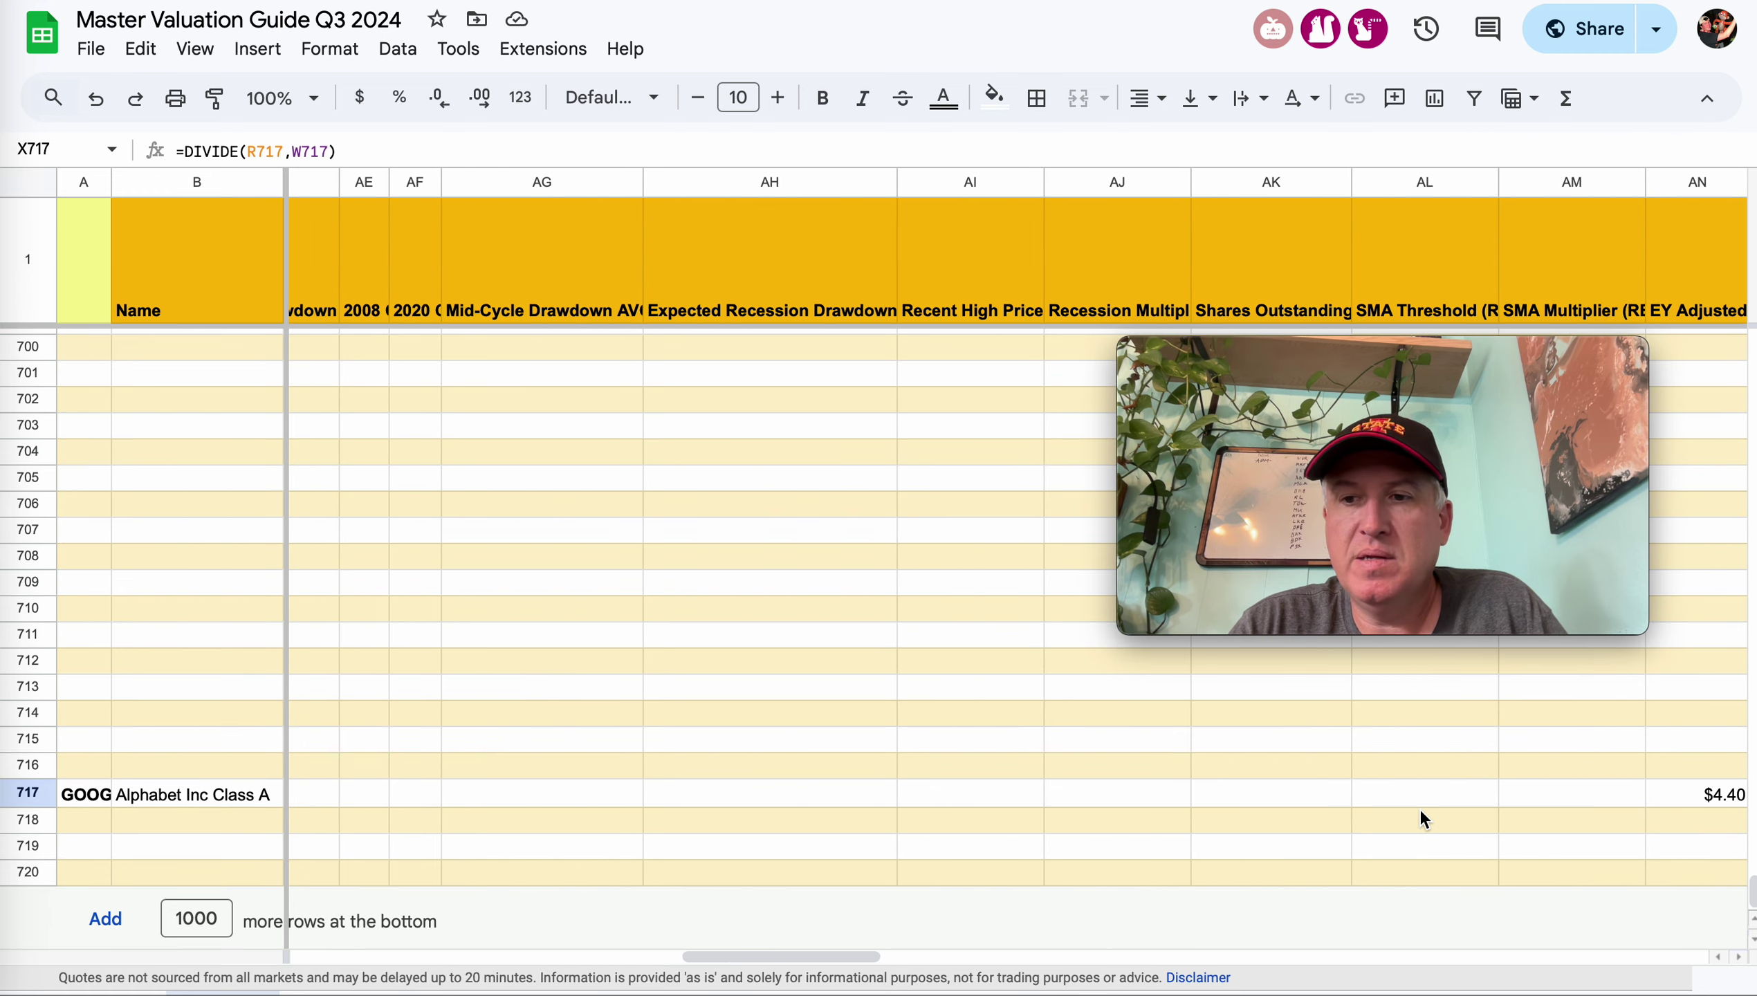
scroll(1422, 818, right, 1)
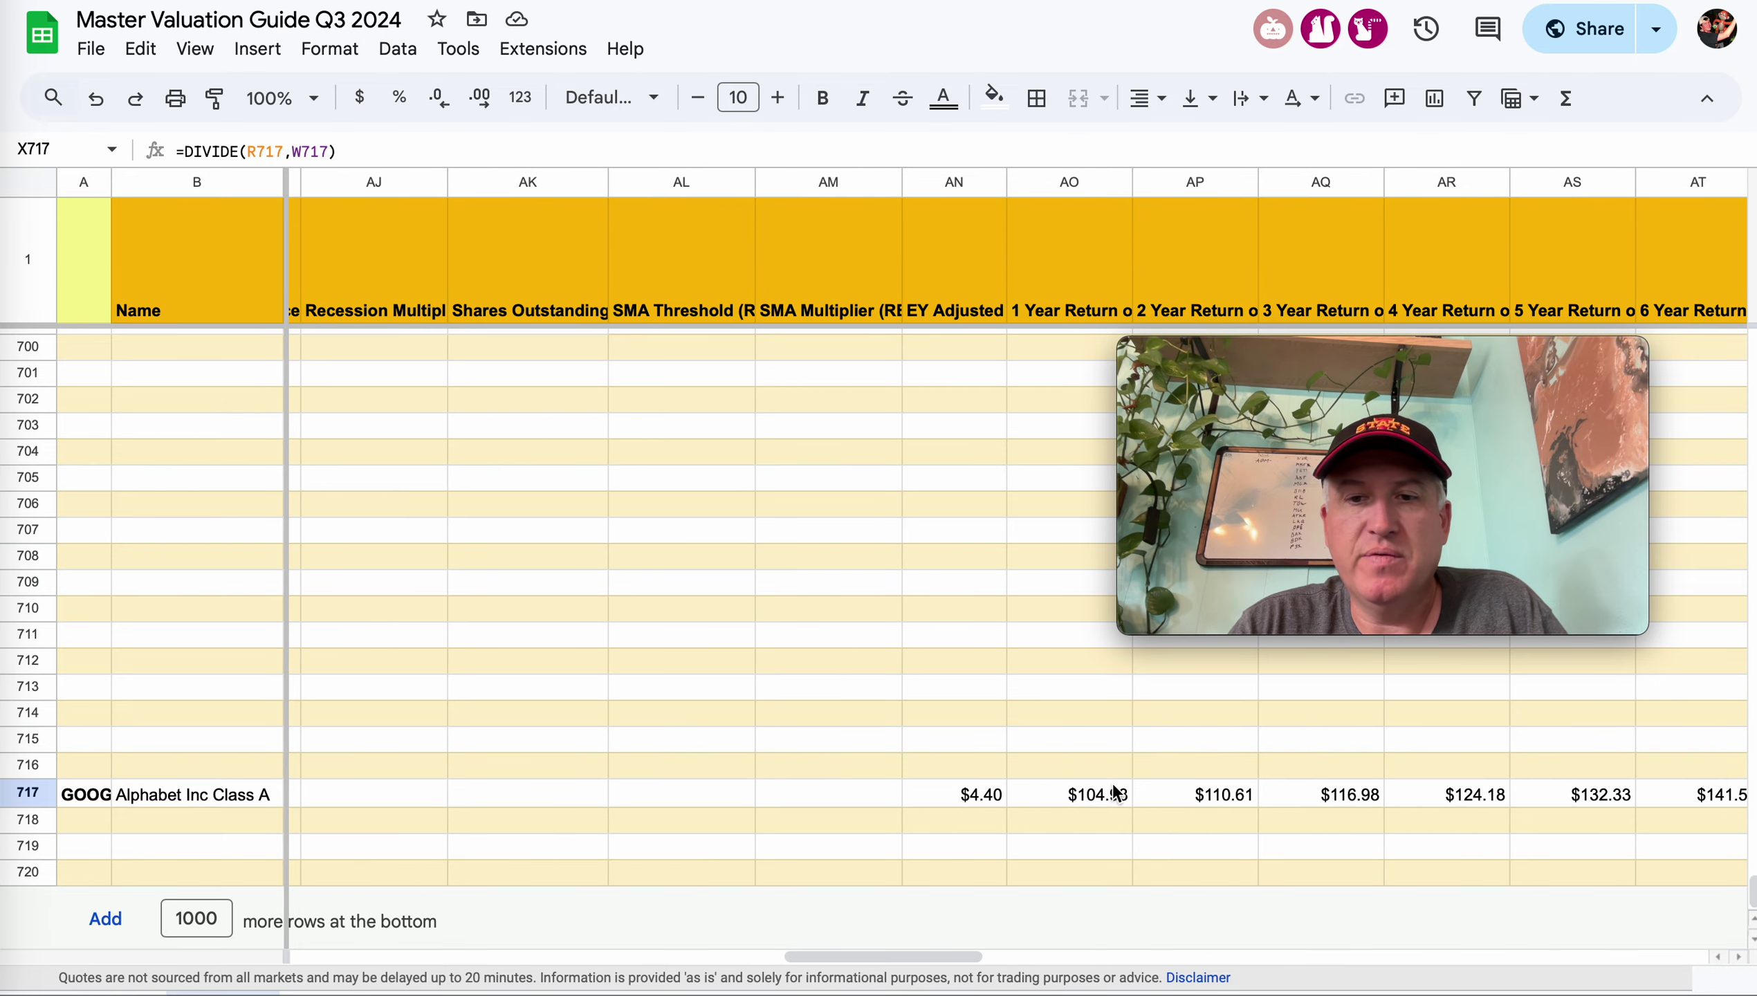
Step: Inspect the formulas behind the $4.40 EY Adjusted value and the first-year return
click(979, 797)
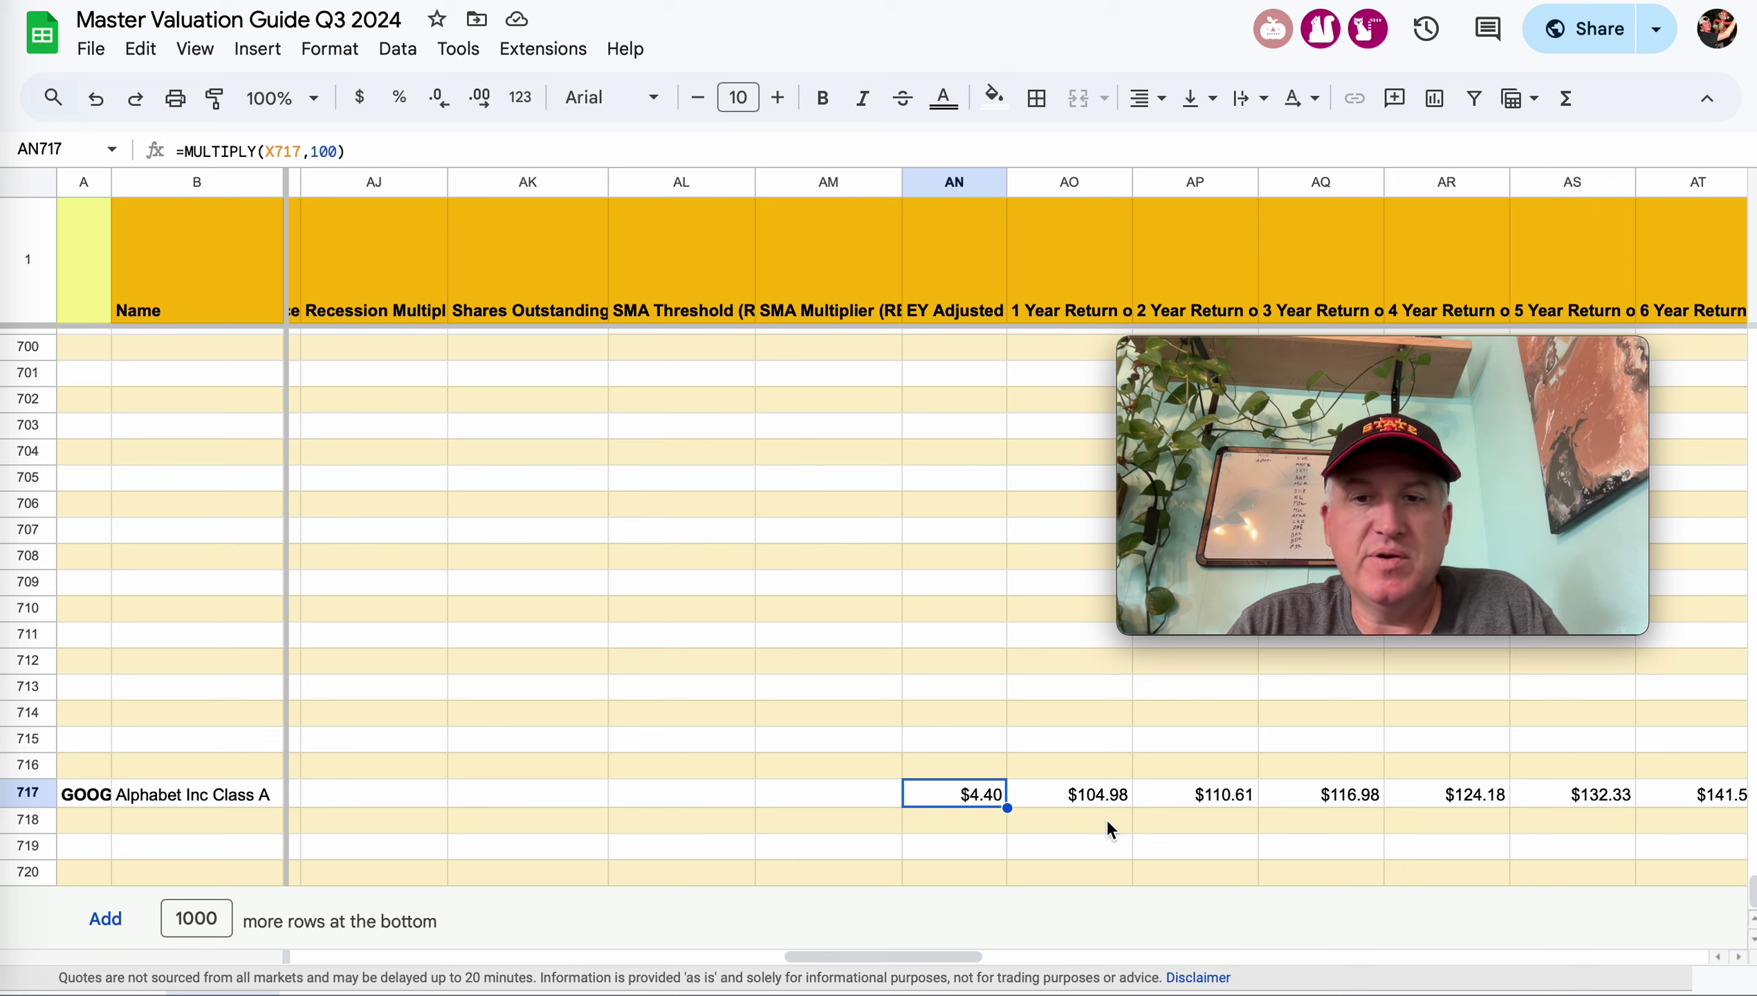
click(1111, 808)
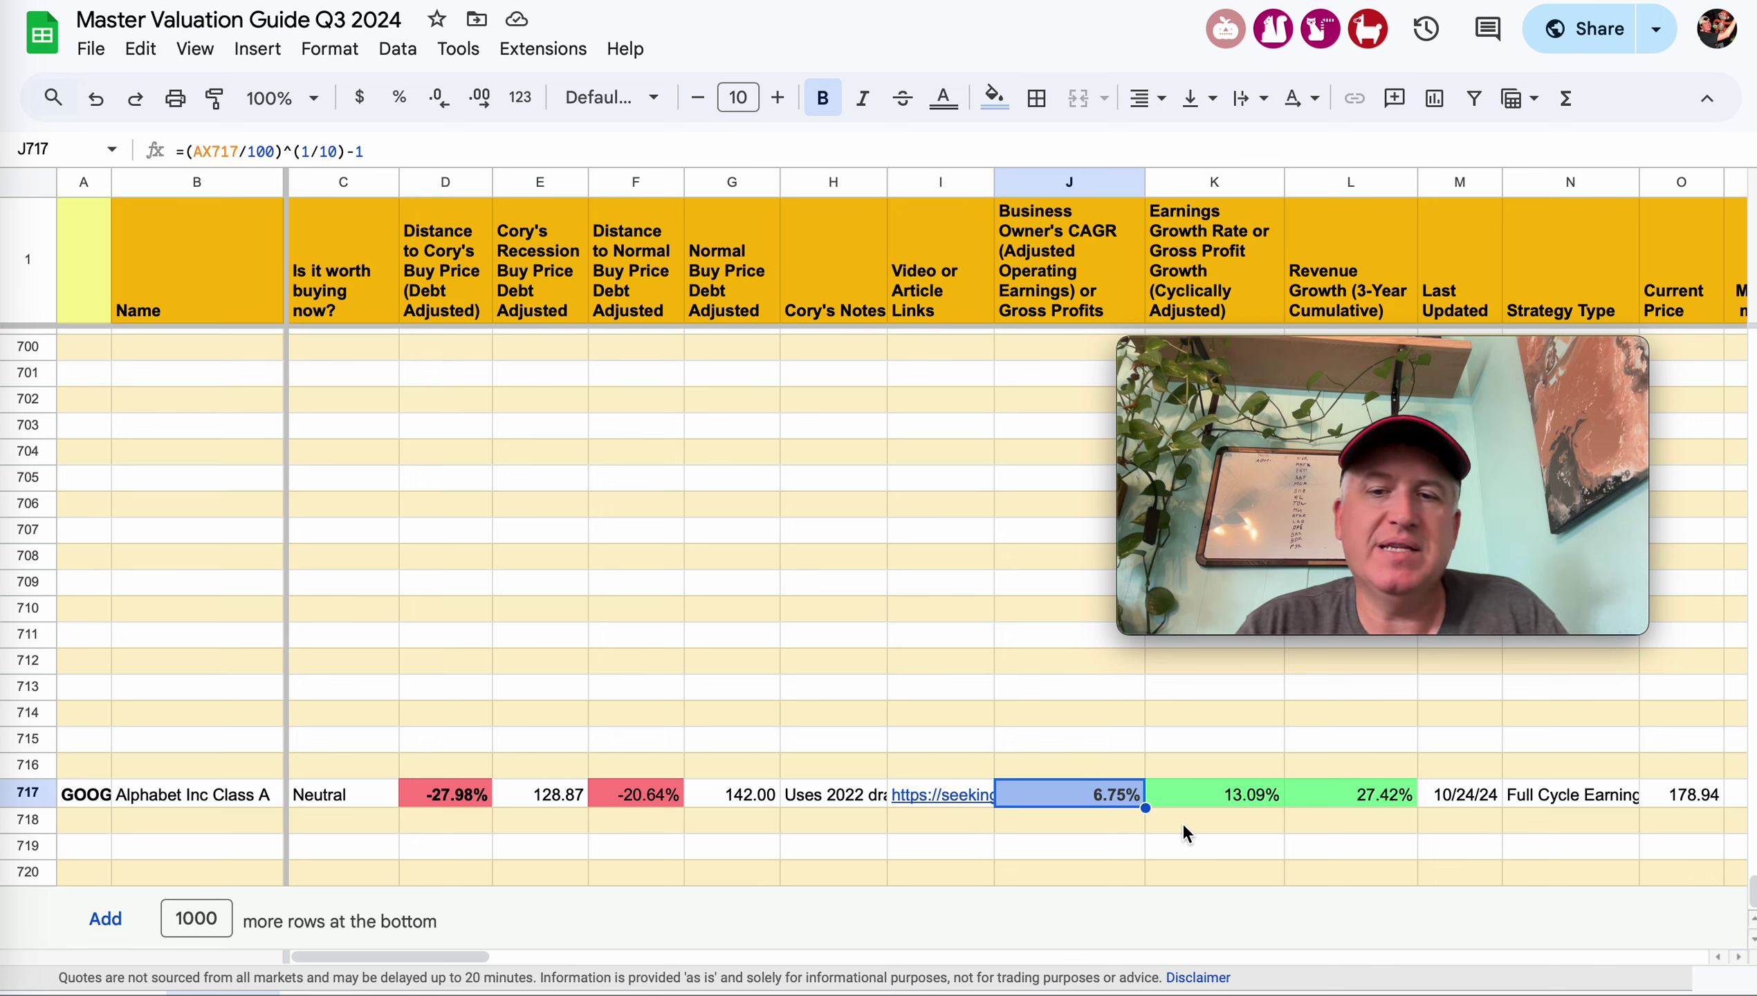
click(1217, 784)
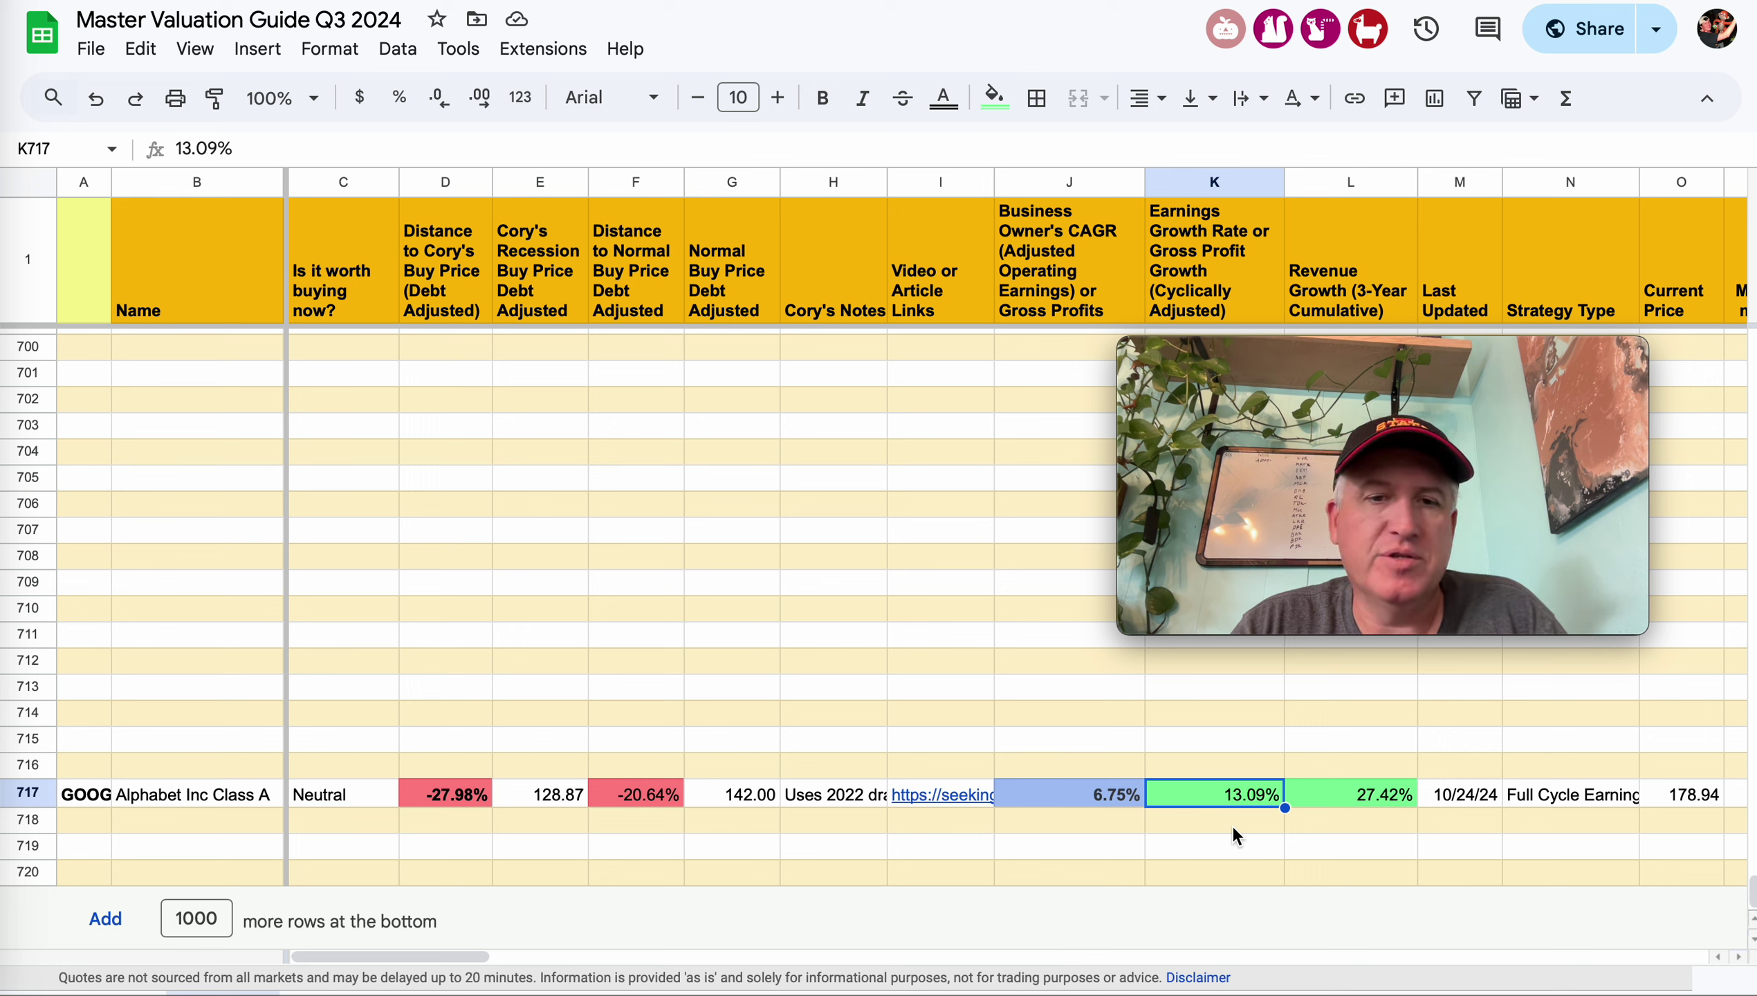
click(1102, 820)
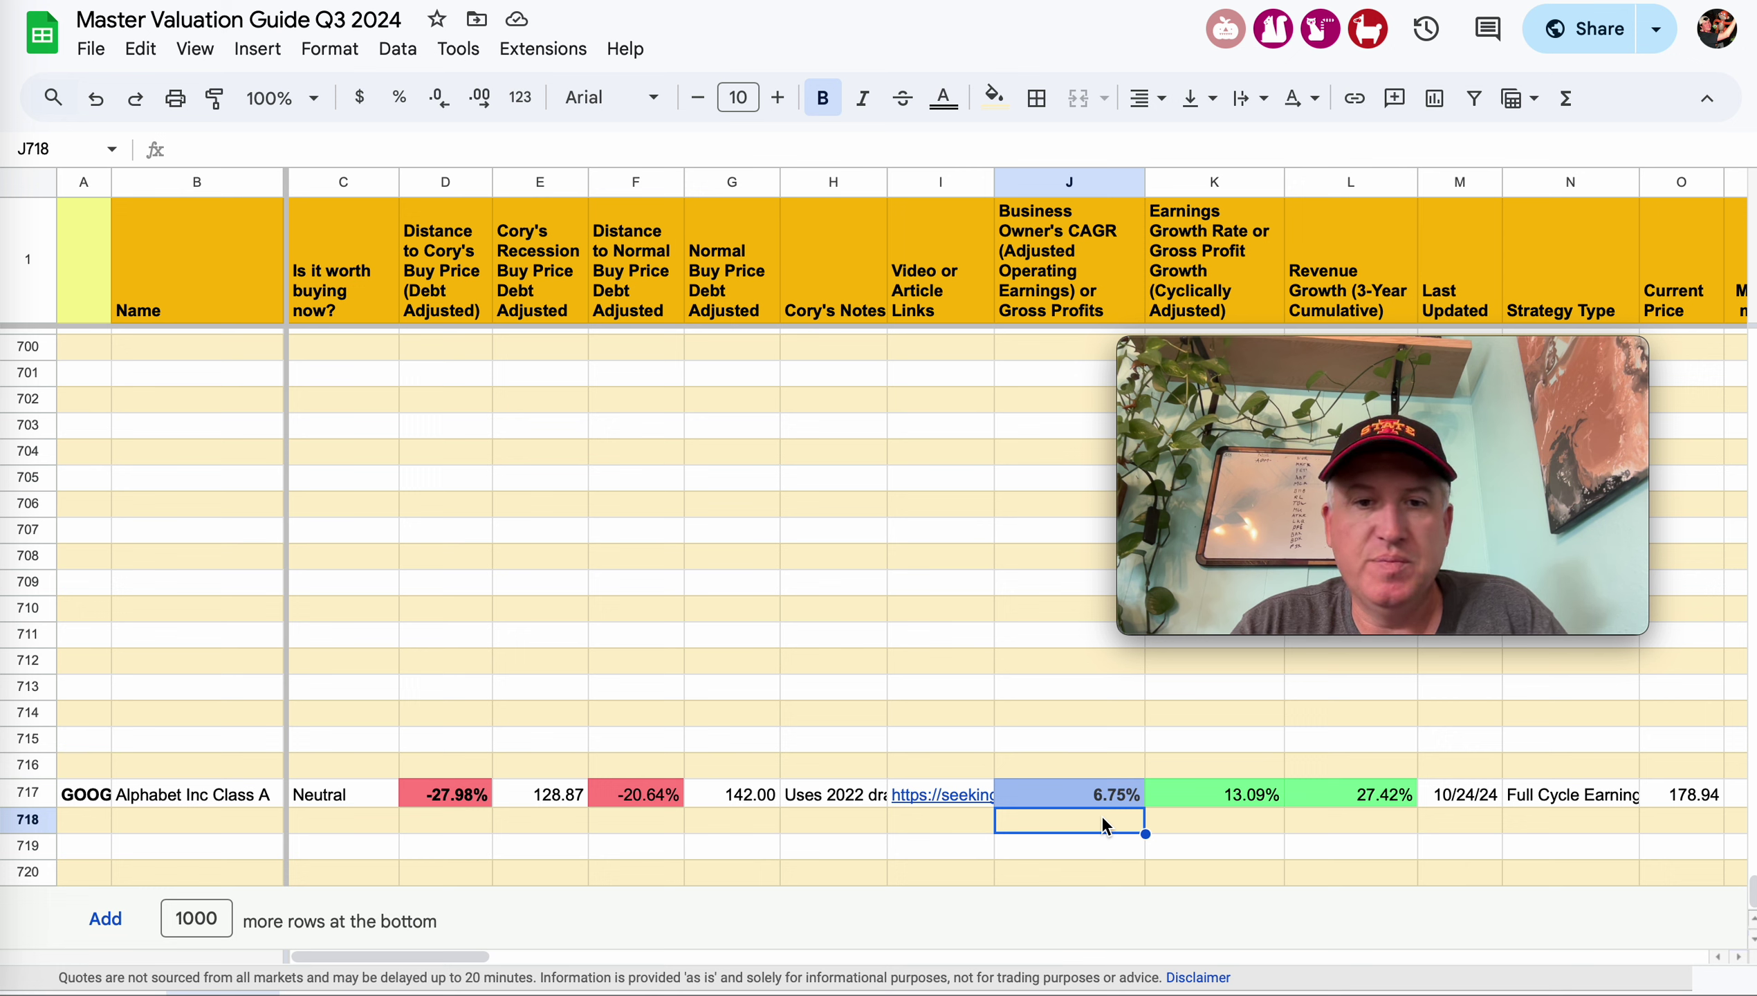
Step: Review the 142 normal buy price, 128.87 recession buy price formula and 2022 drawdown note
click(748, 796)
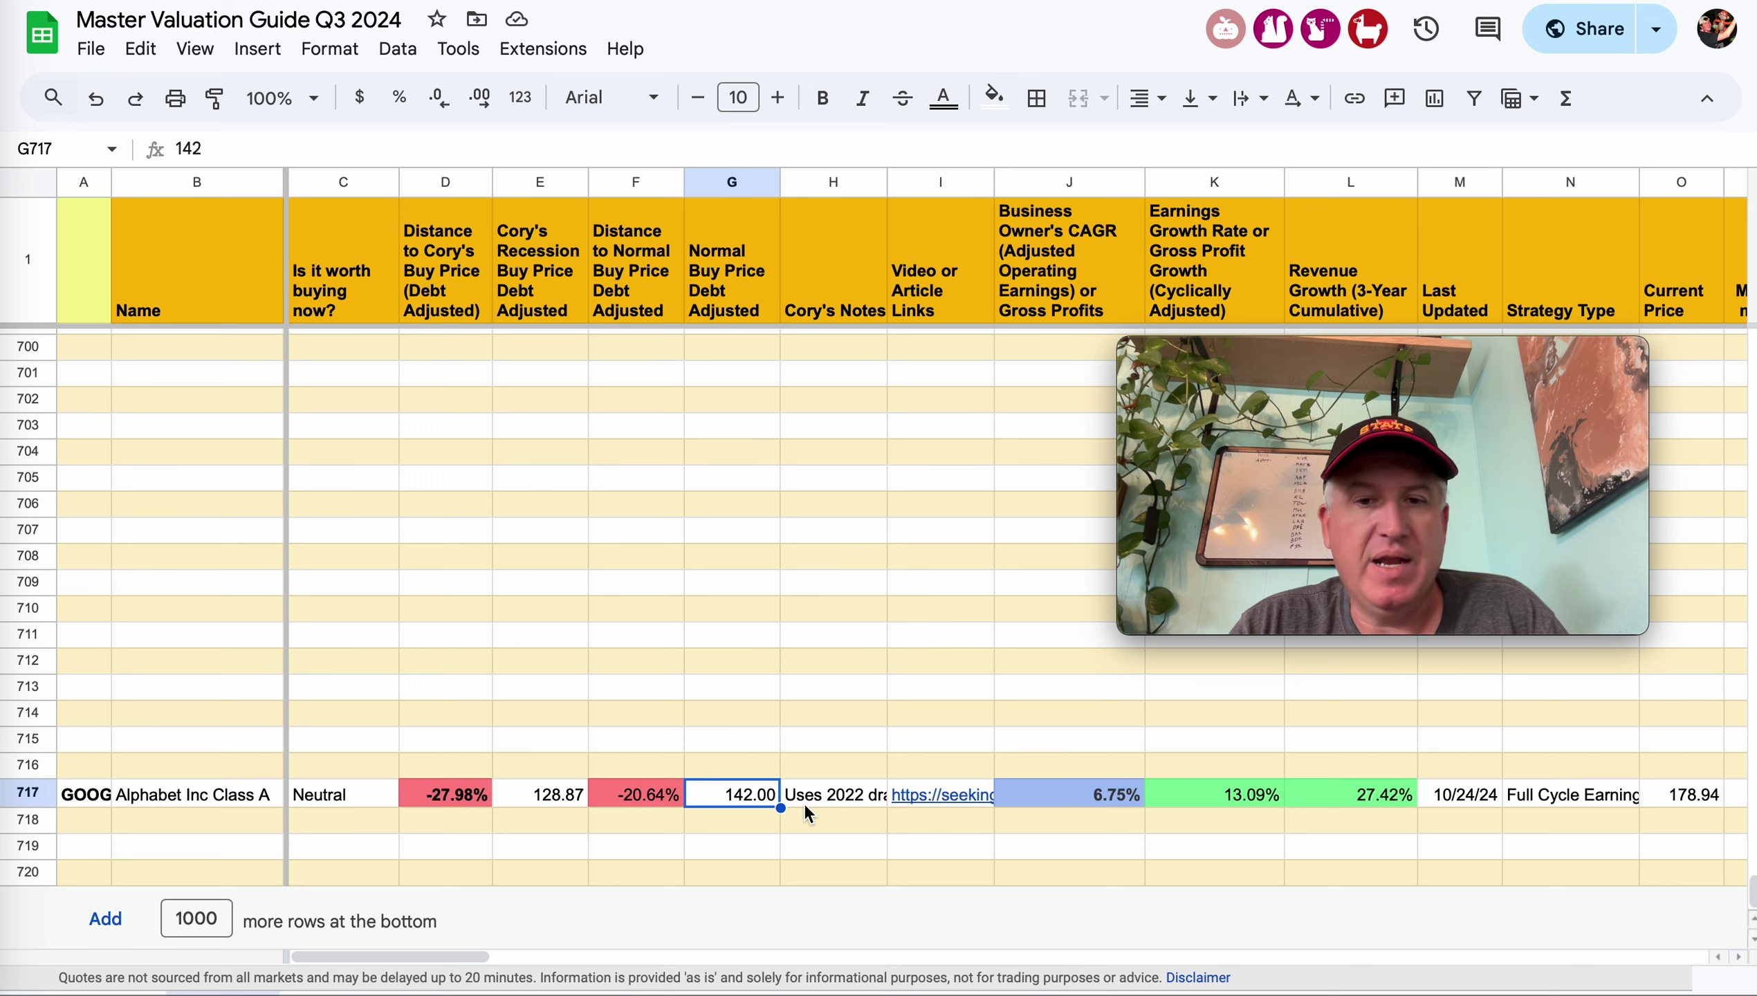
click(562, 798)
click(839, 795)
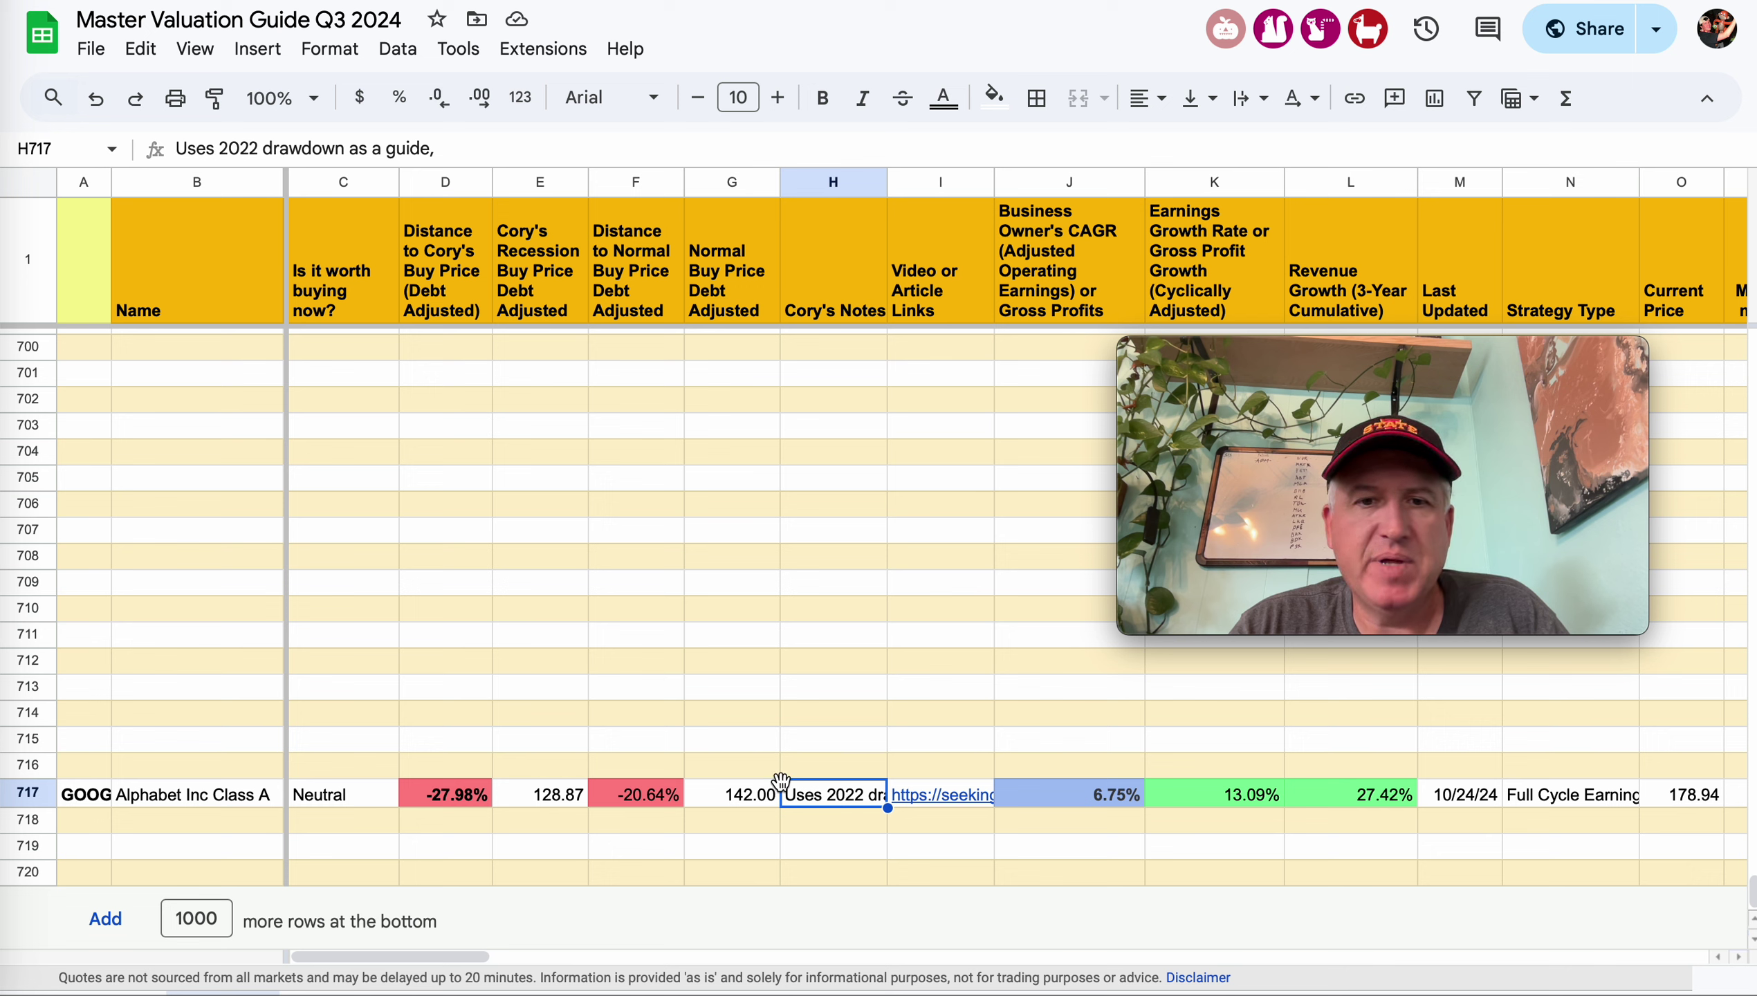
Step: Revisit both buy prices and check the -20.64% distance formula, G717/O717 minus 1
click(558, 798)
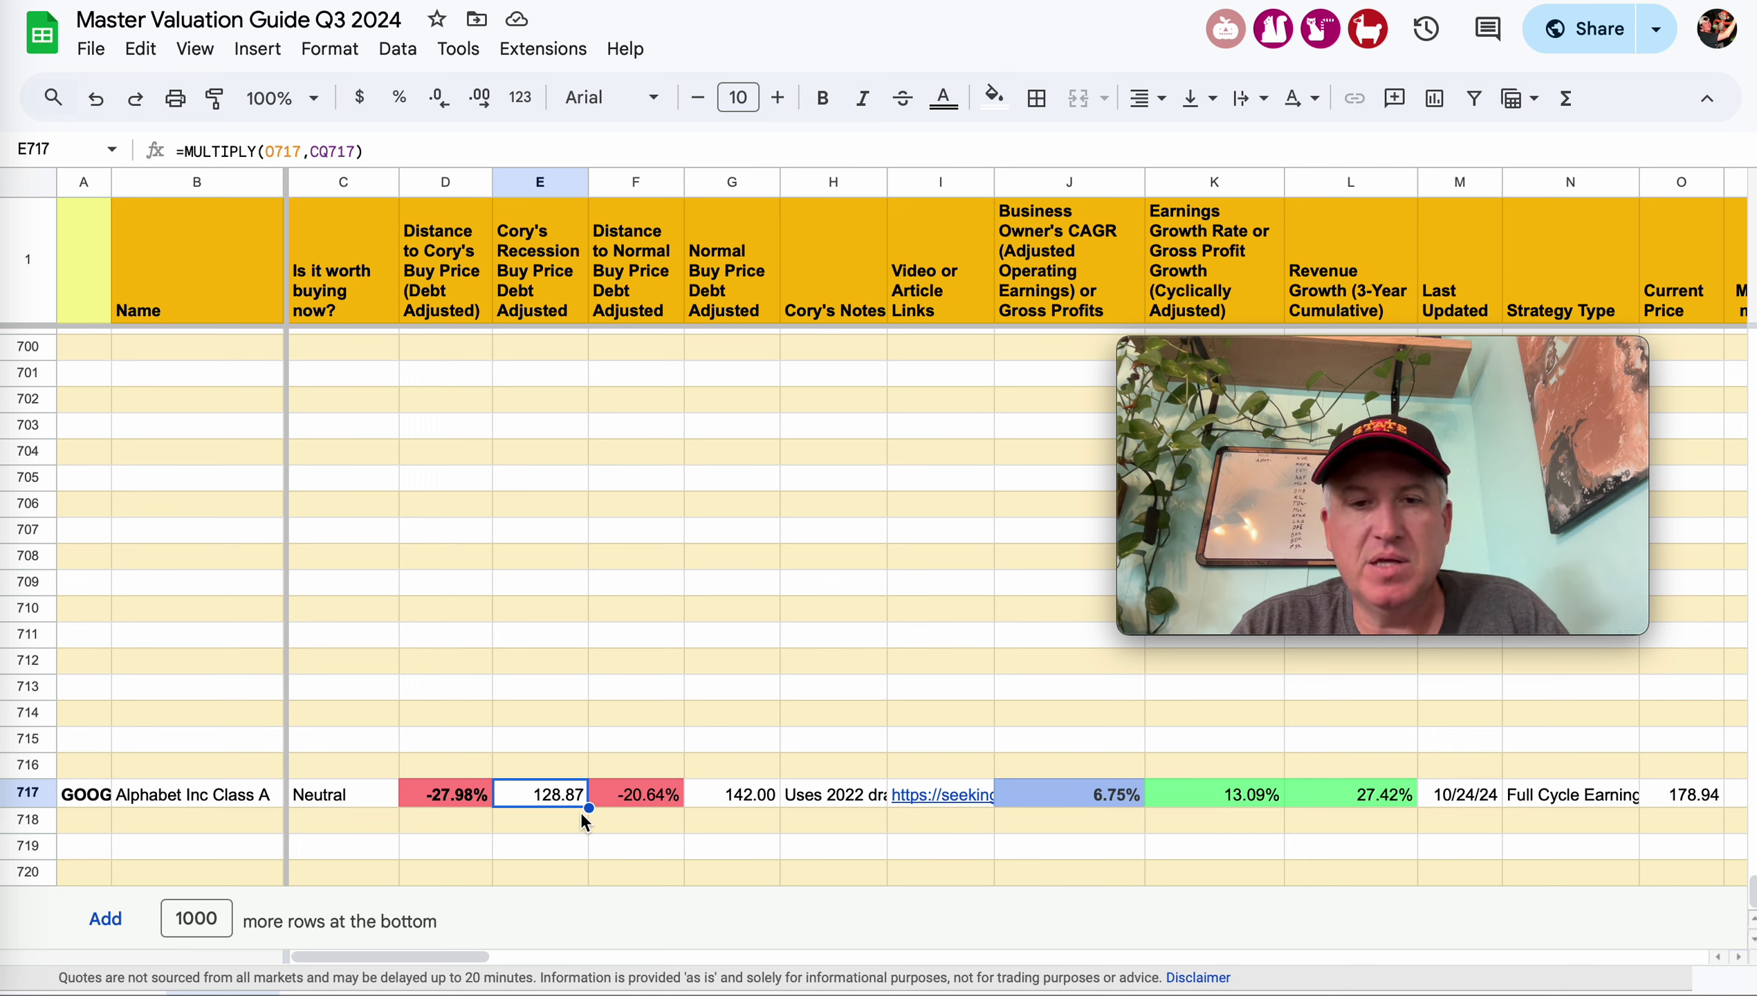
click(751, 801)
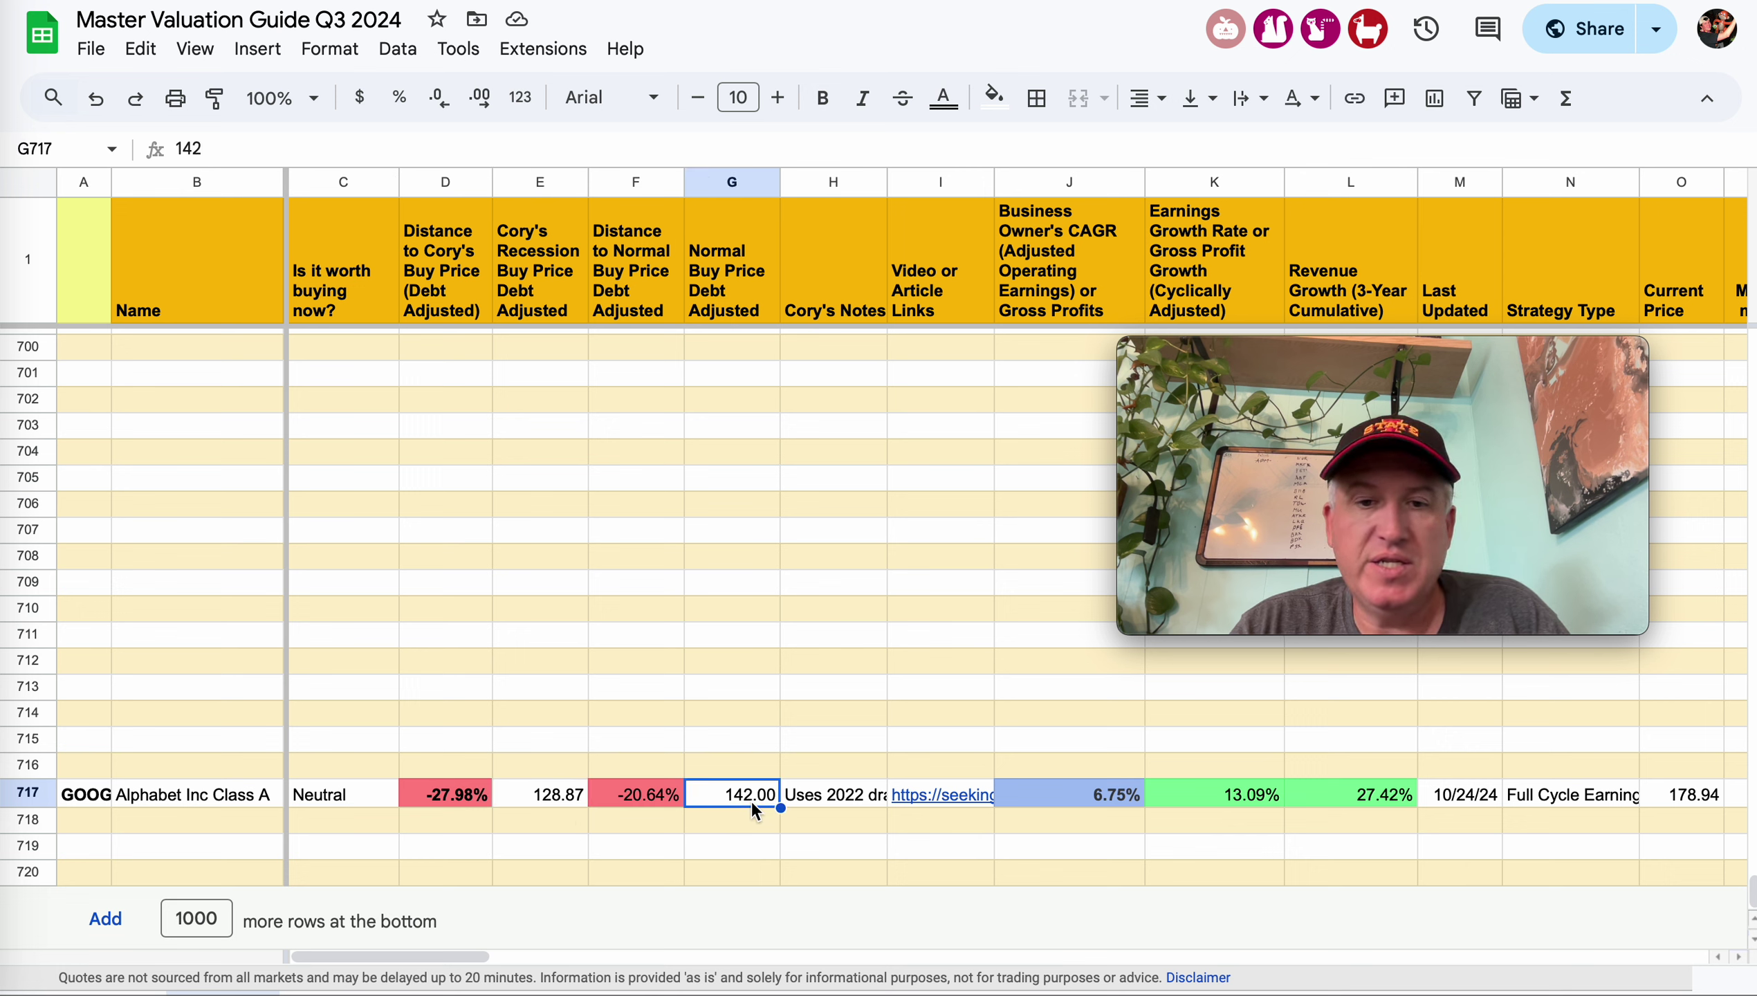
click(673, 805)
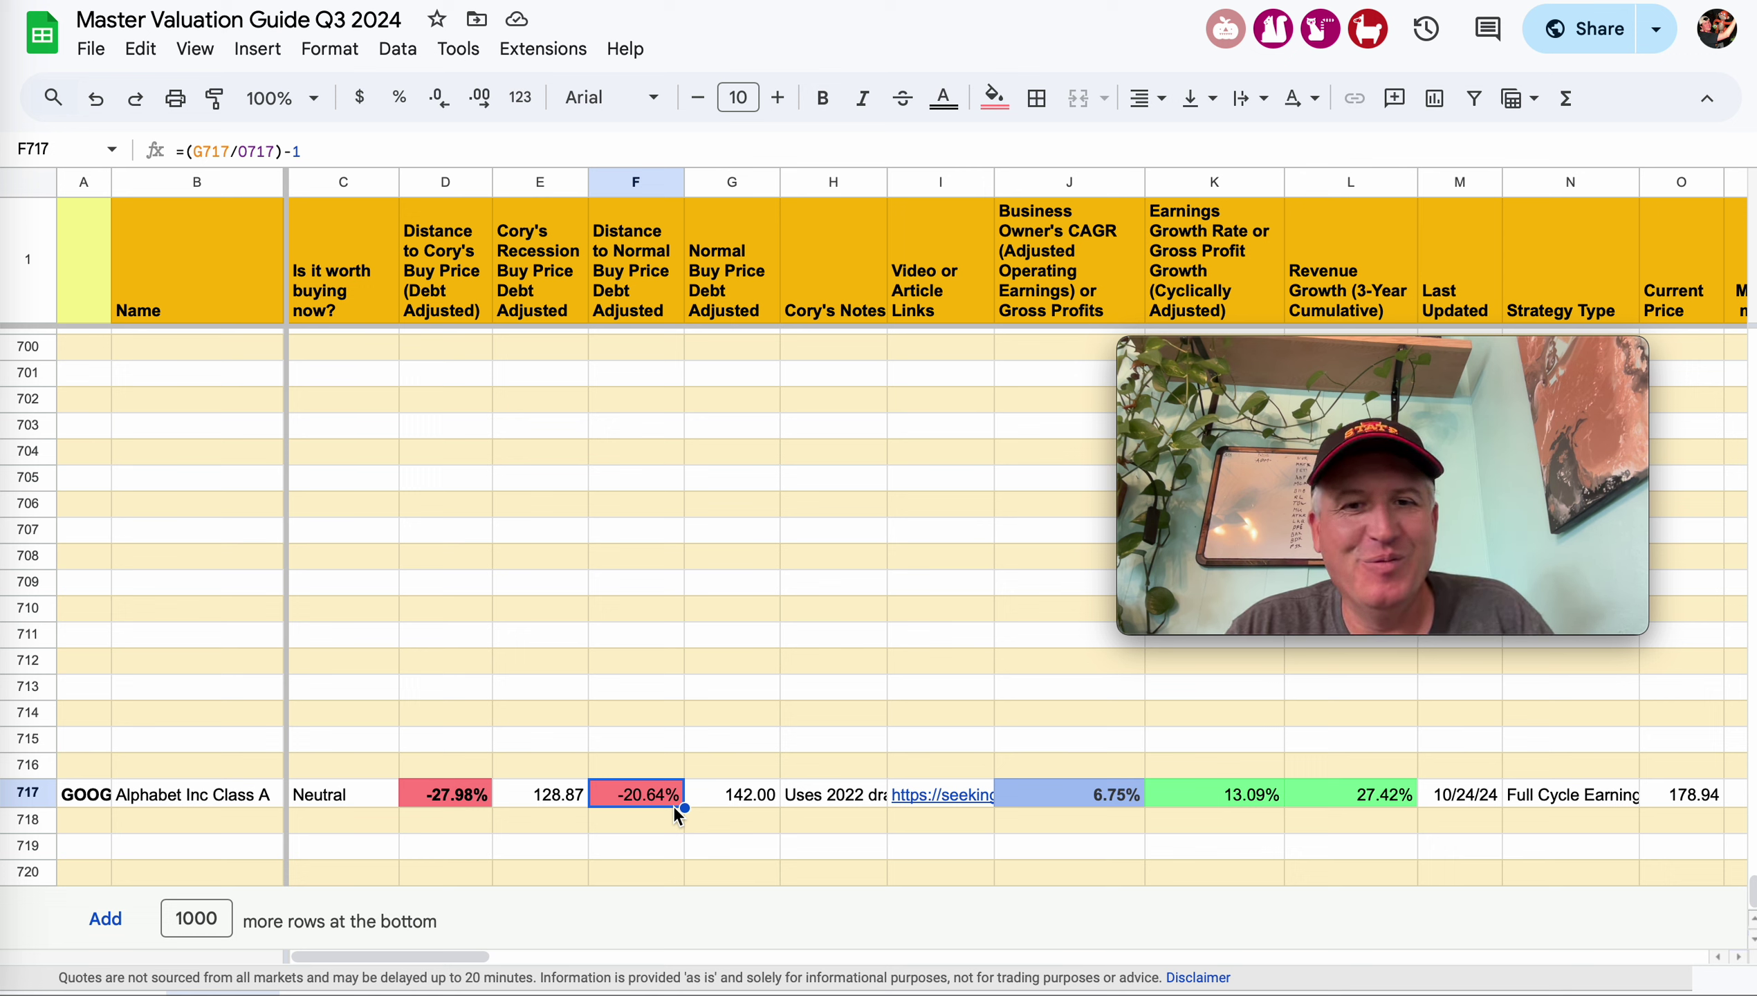
click(748, 797)
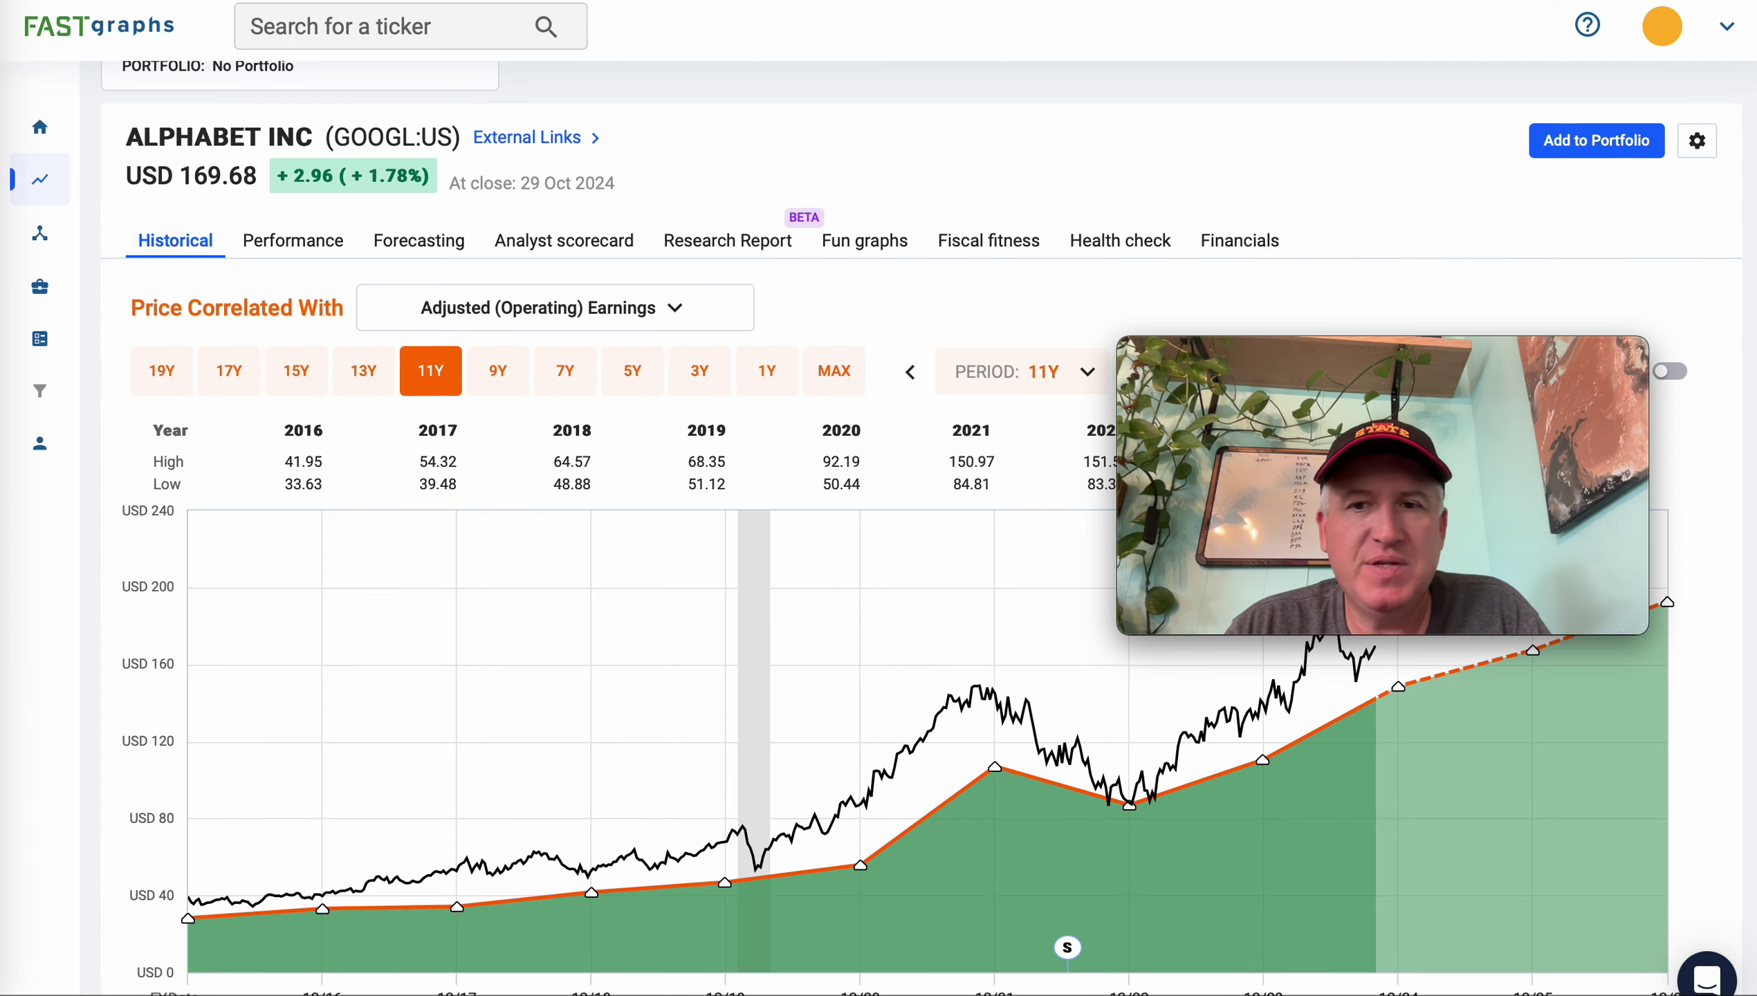
mouse_move(1381, 355)
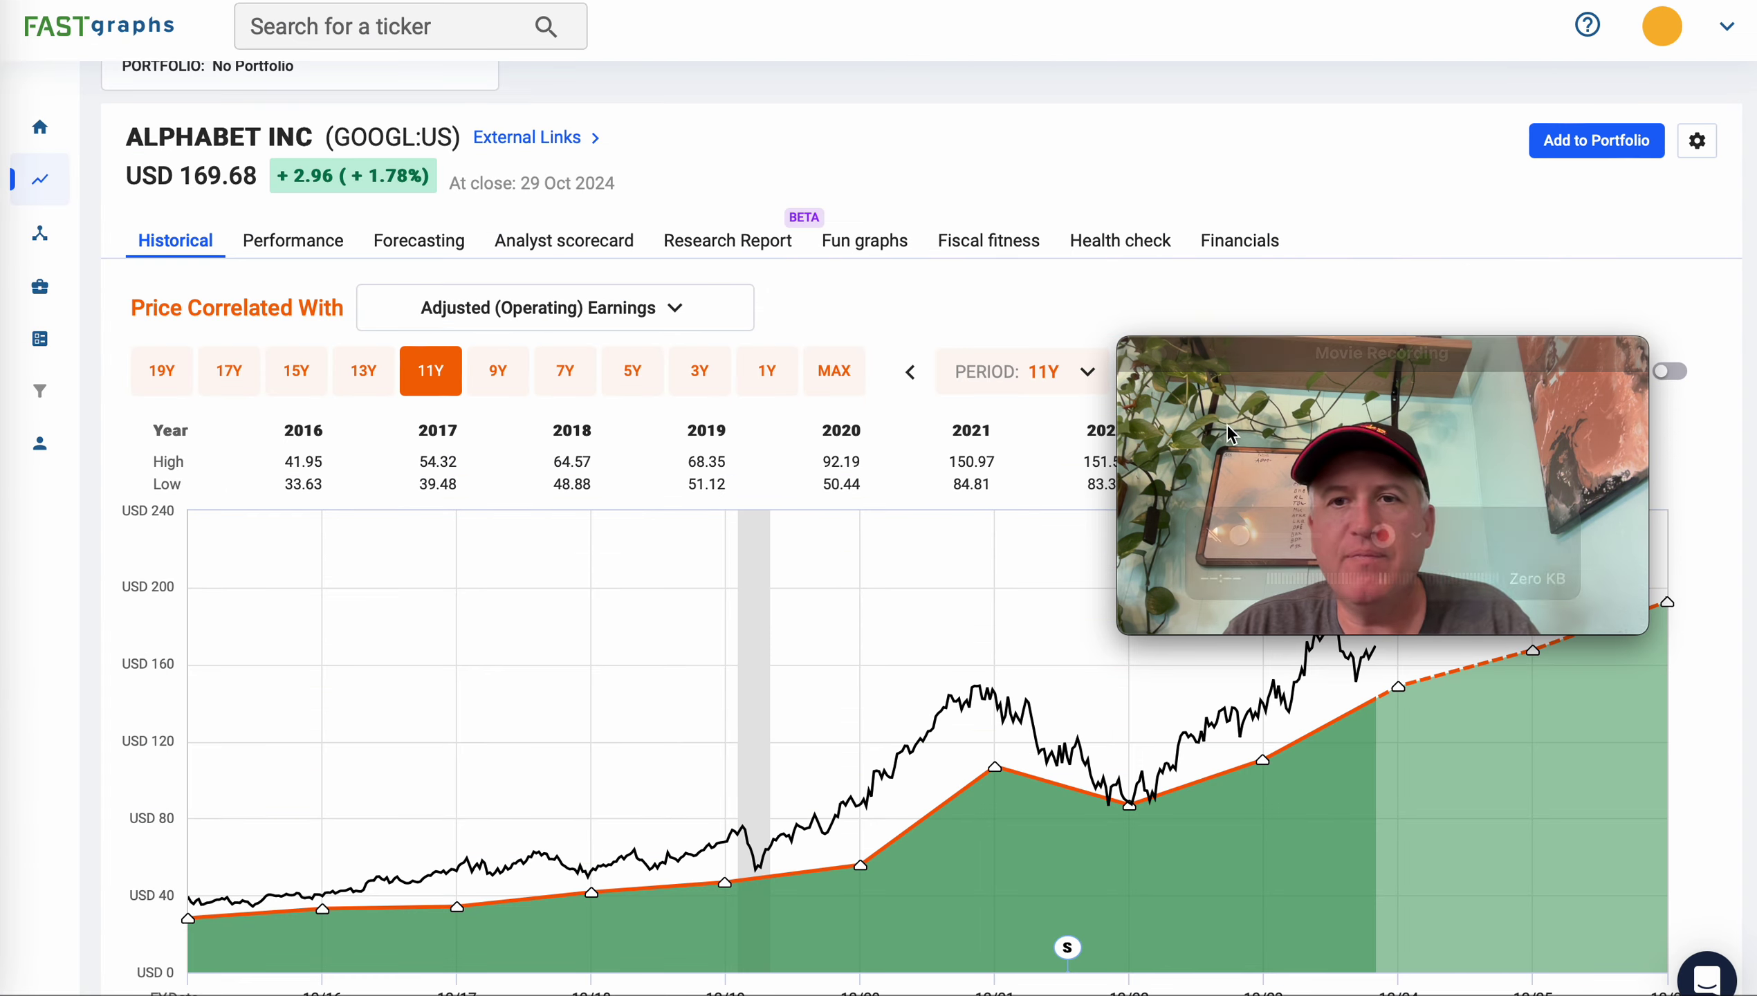
drag(1381, 352, 1349, 81)
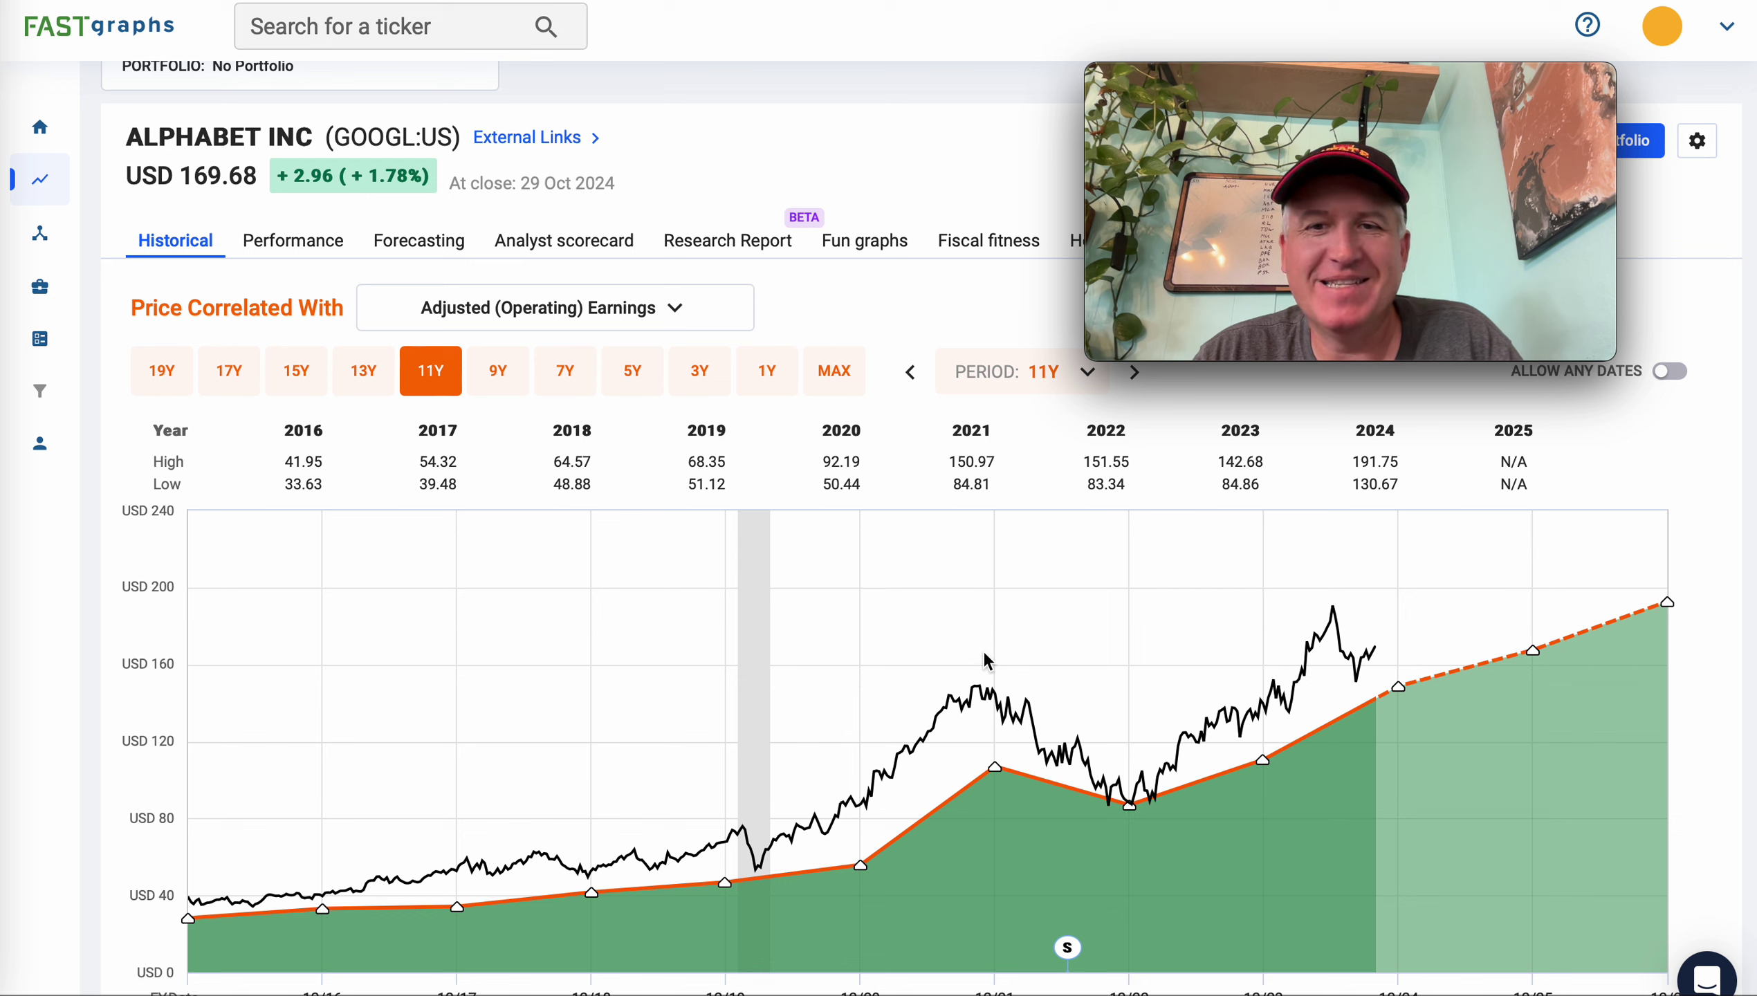
mouse_move(982, 690)
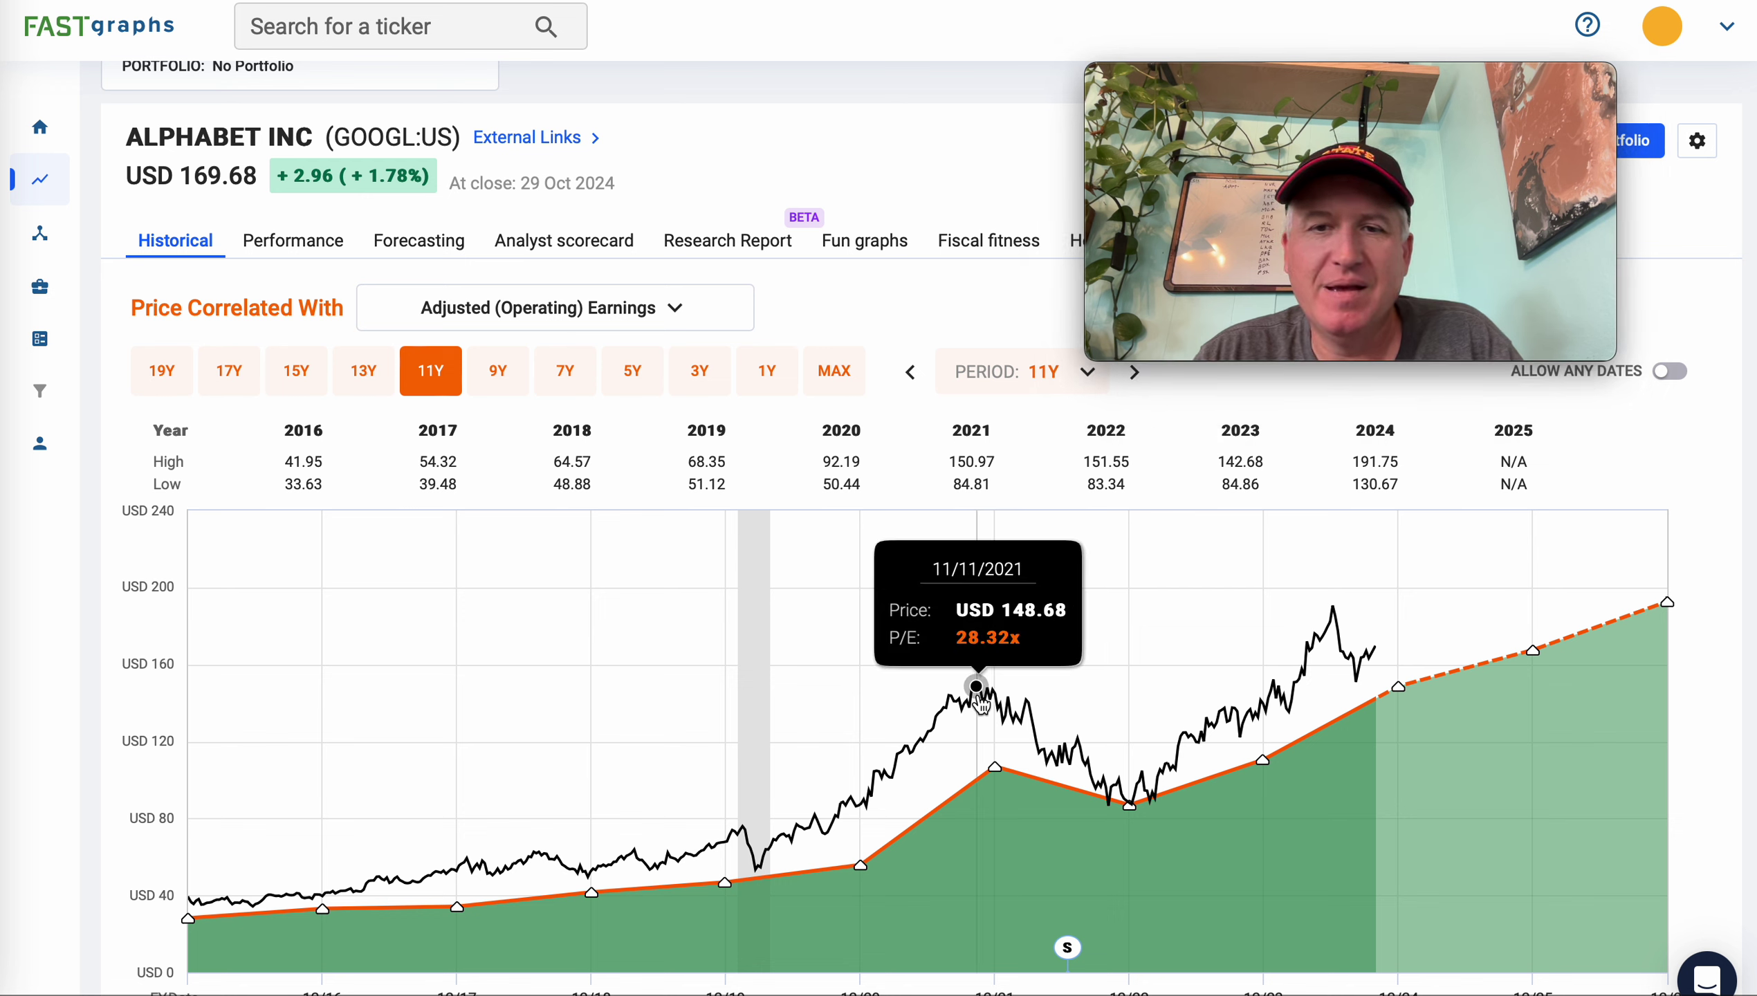
click(979, 694)
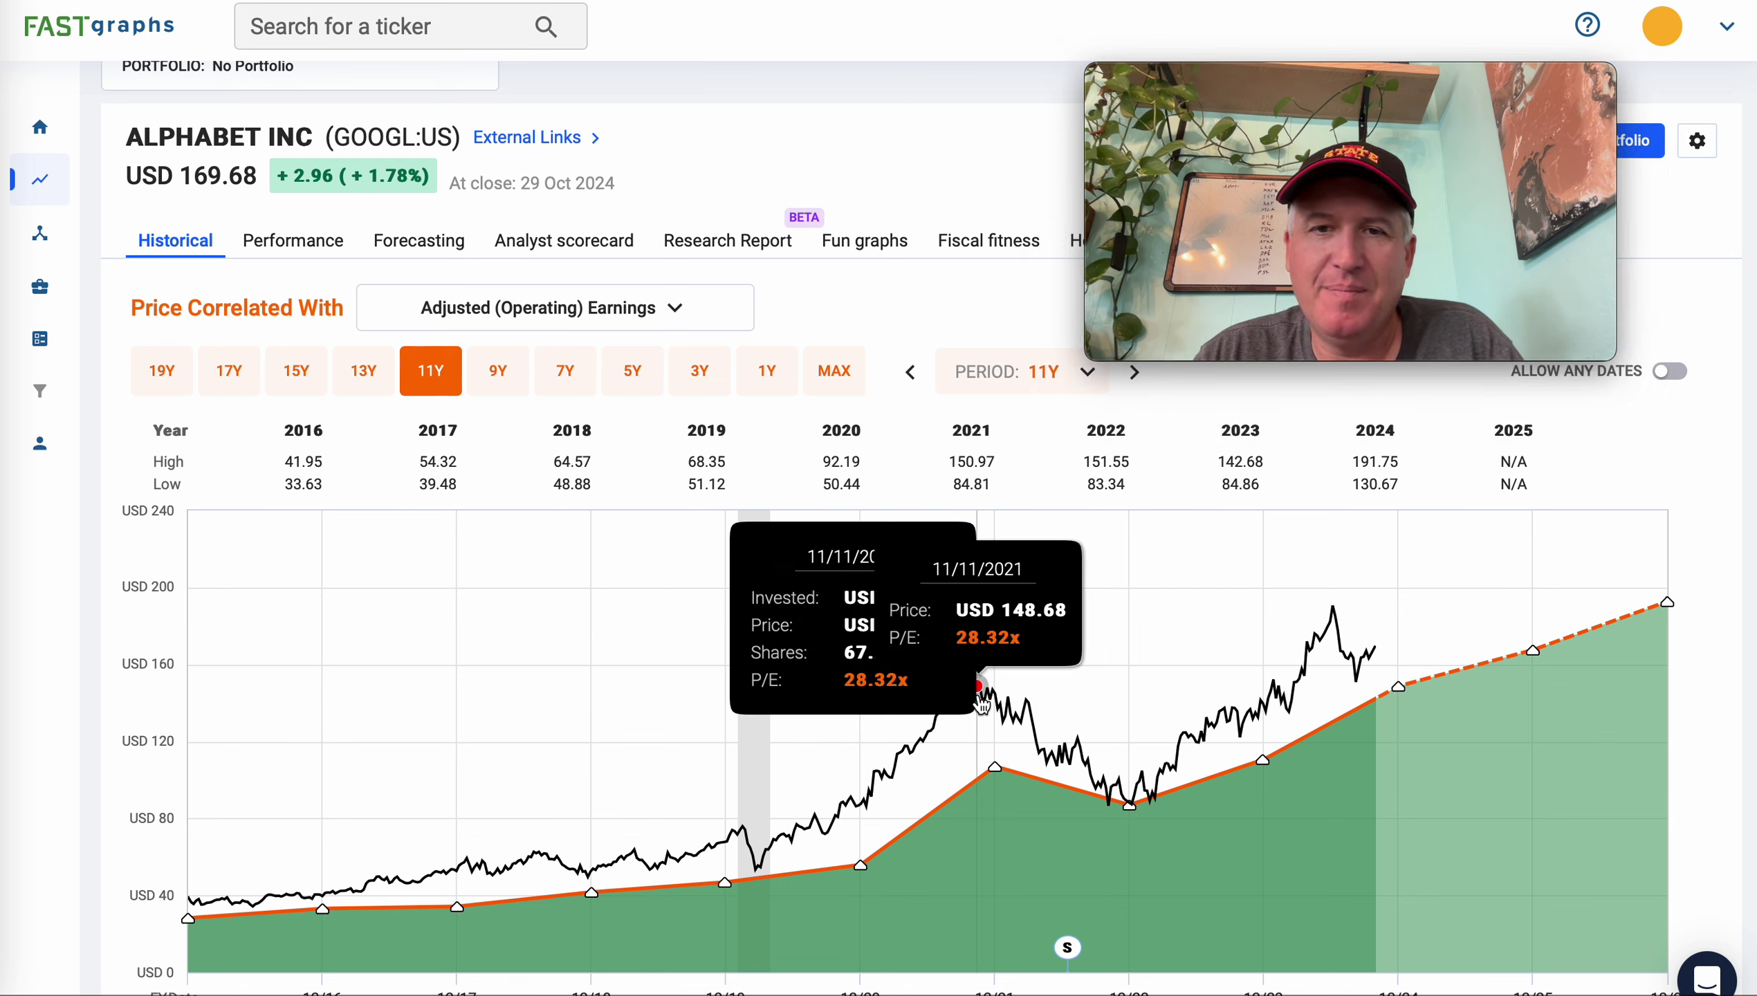
click(1111, 809)
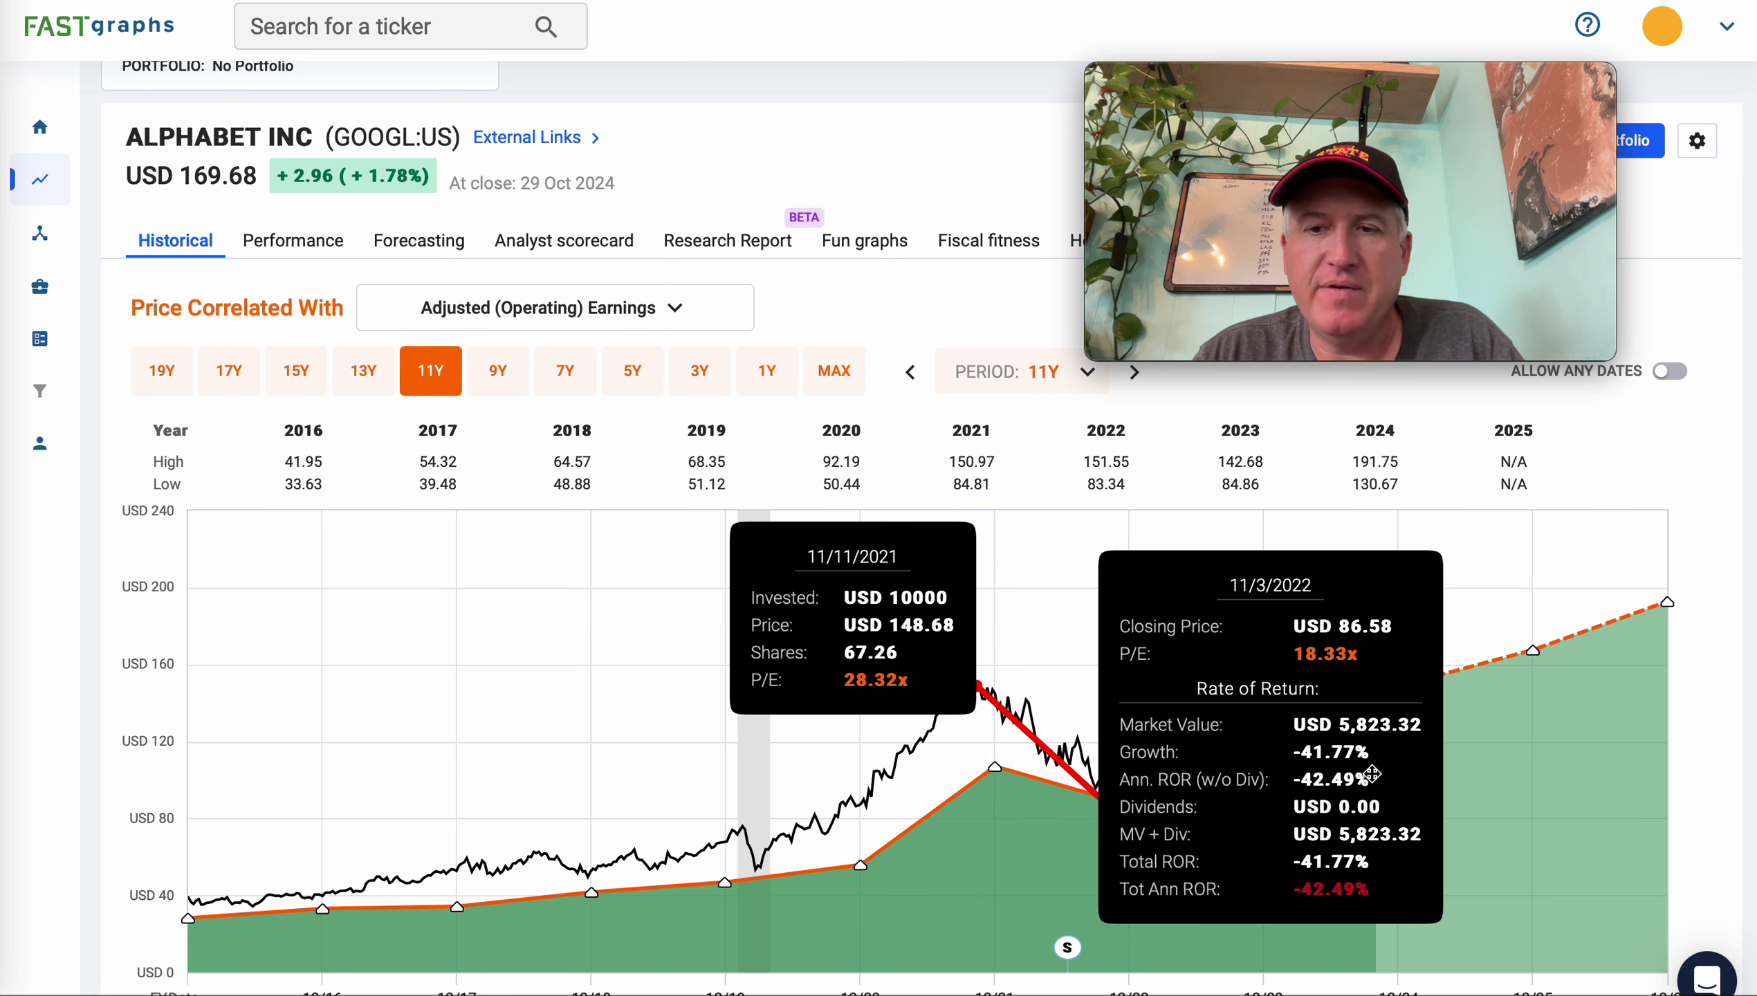
click(909, 771)
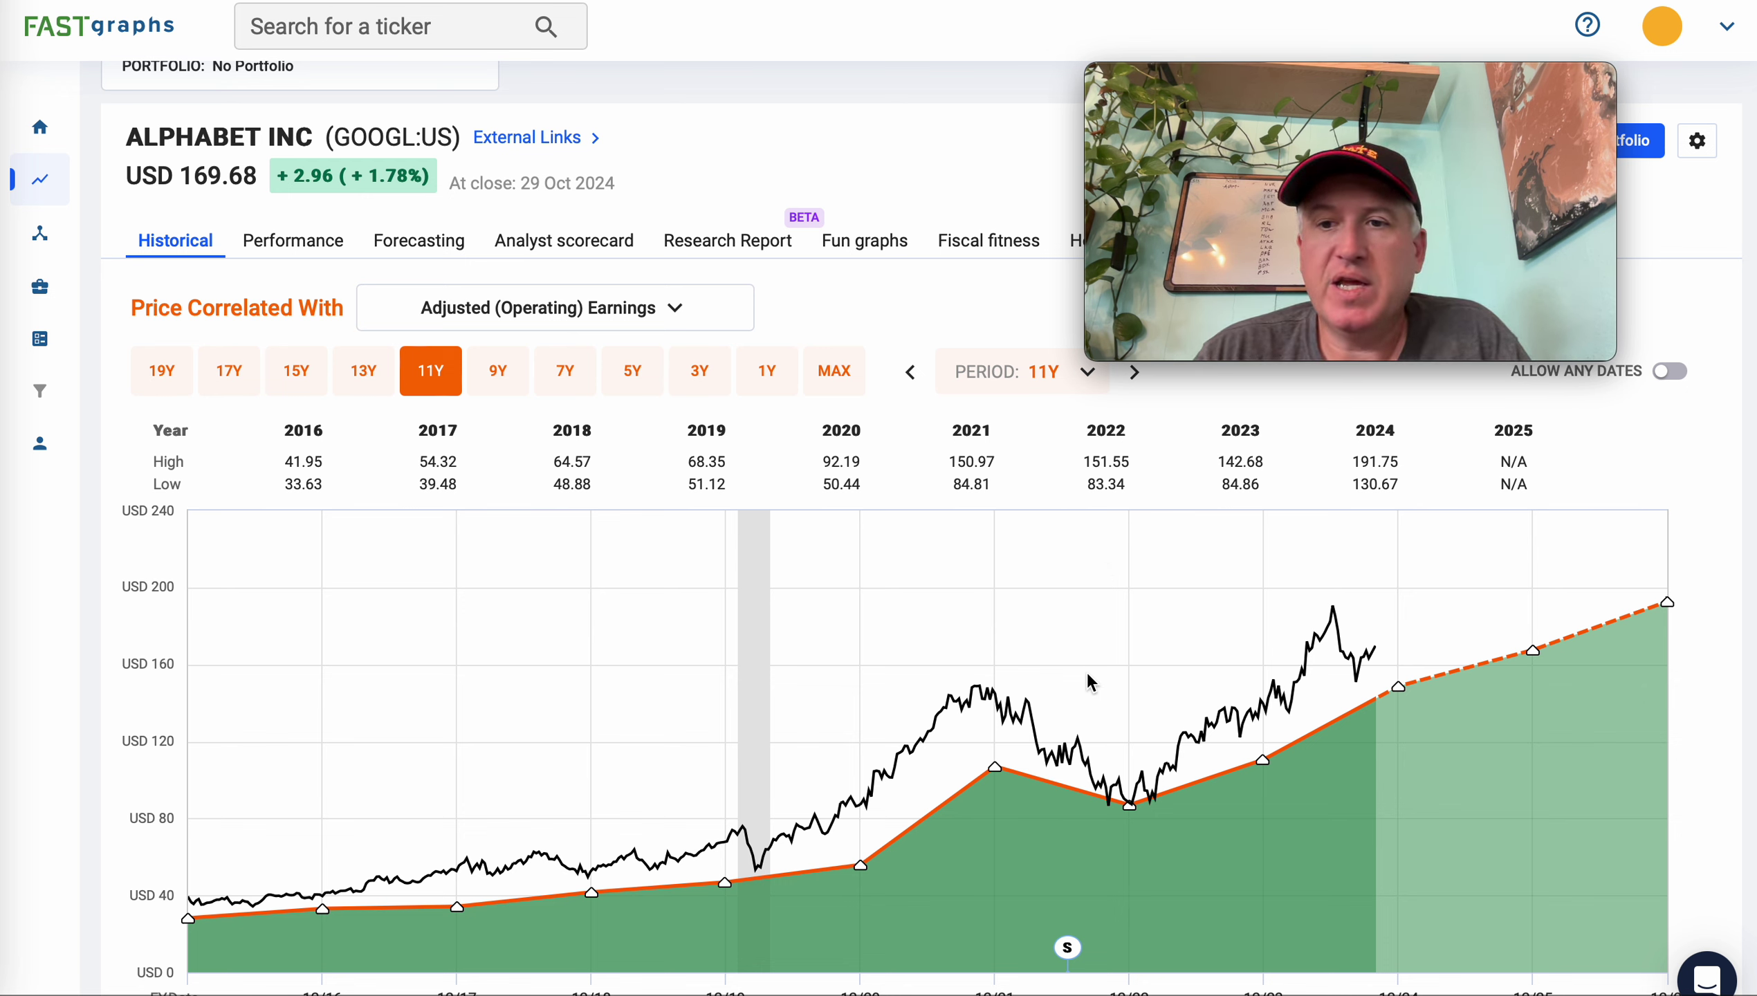
click(1334, 624)
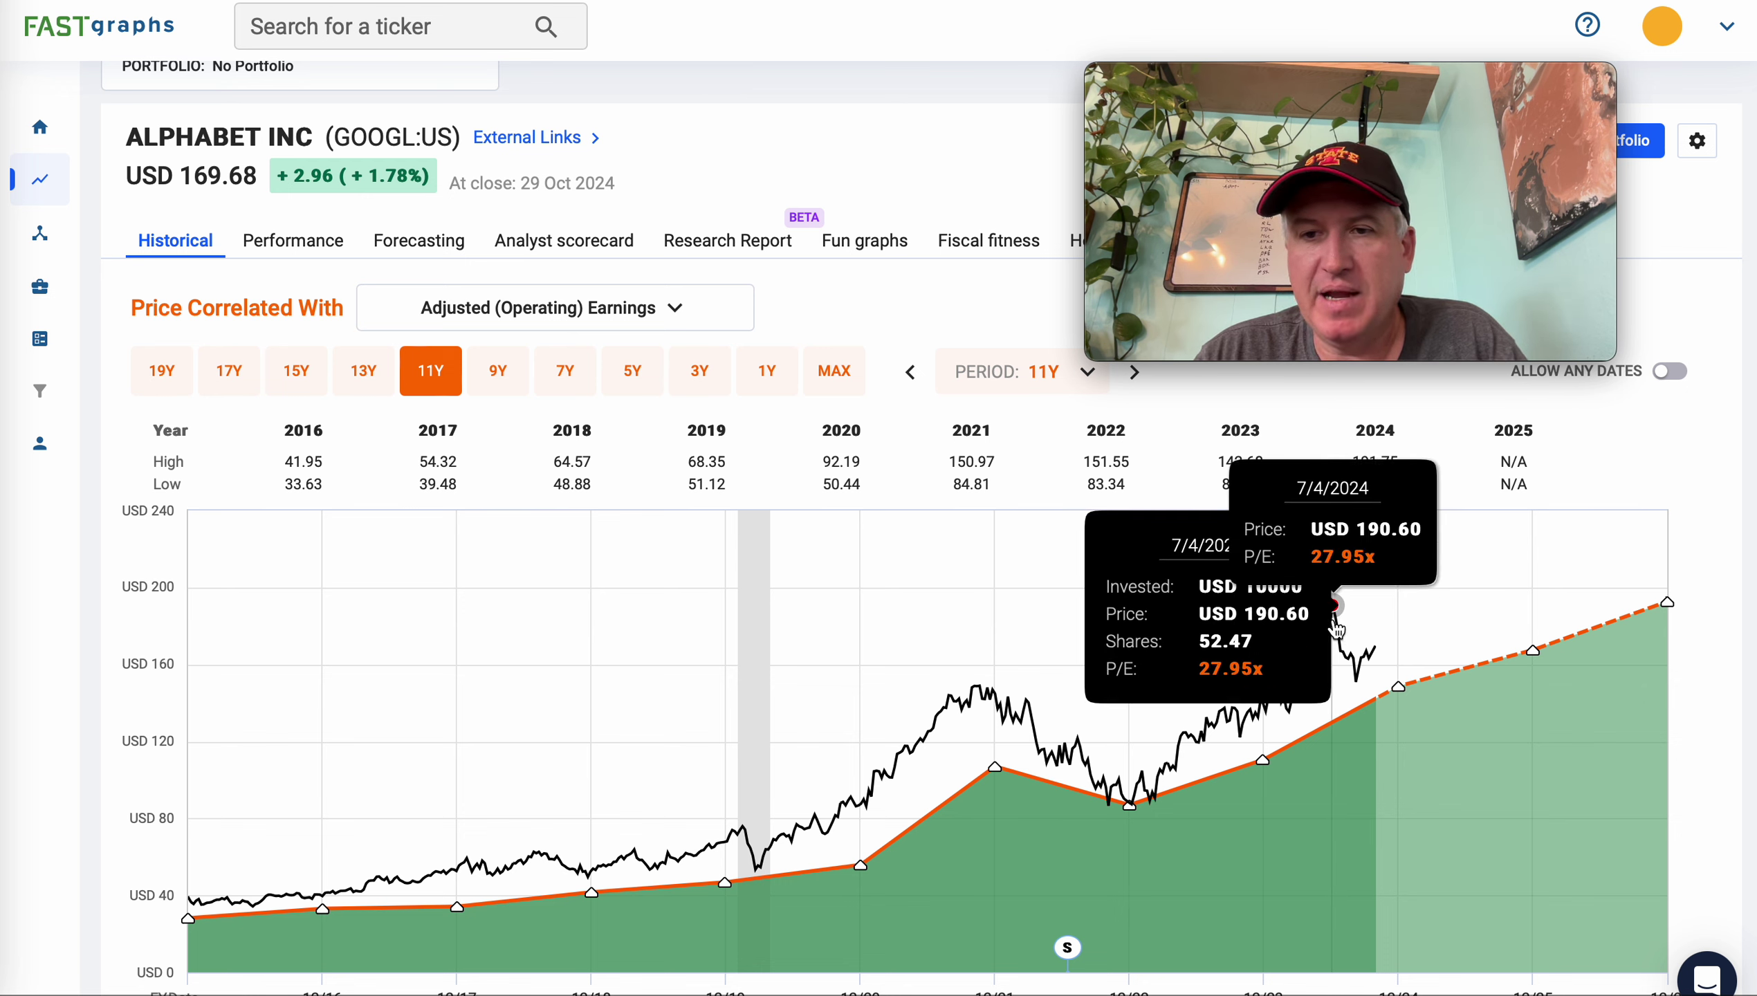
click(1356, 690)
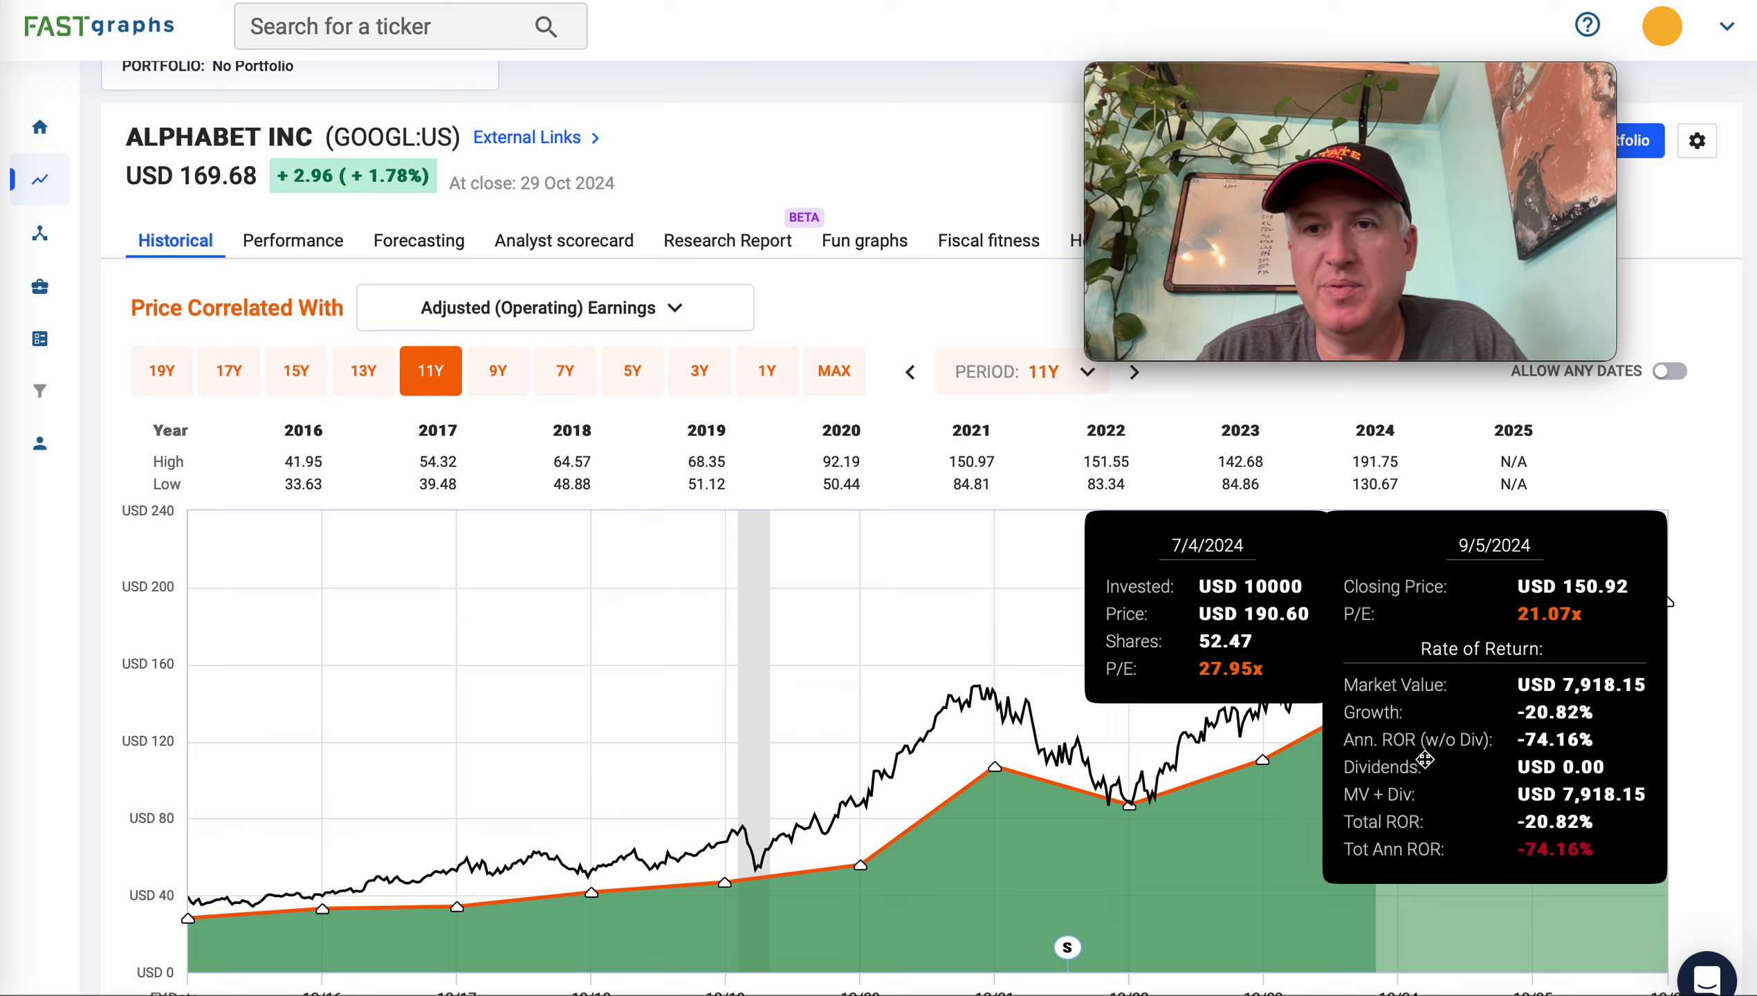
click(1229, 760)
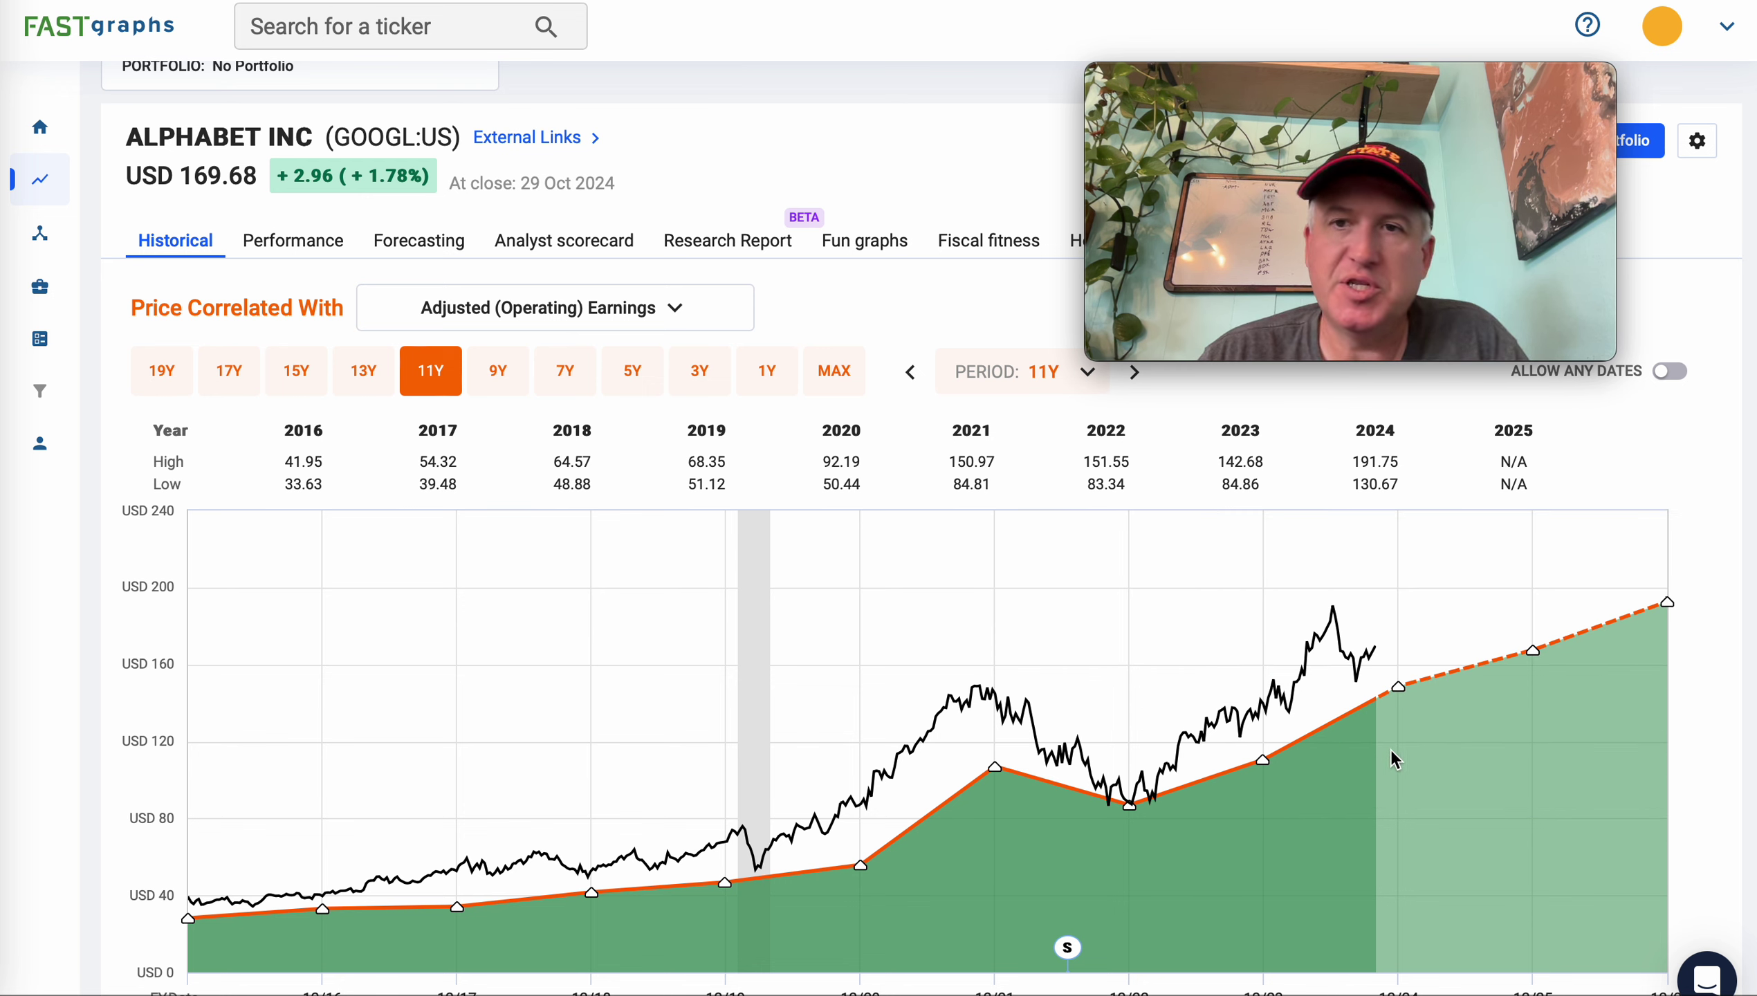
scroll(1390, 749, up, 1)
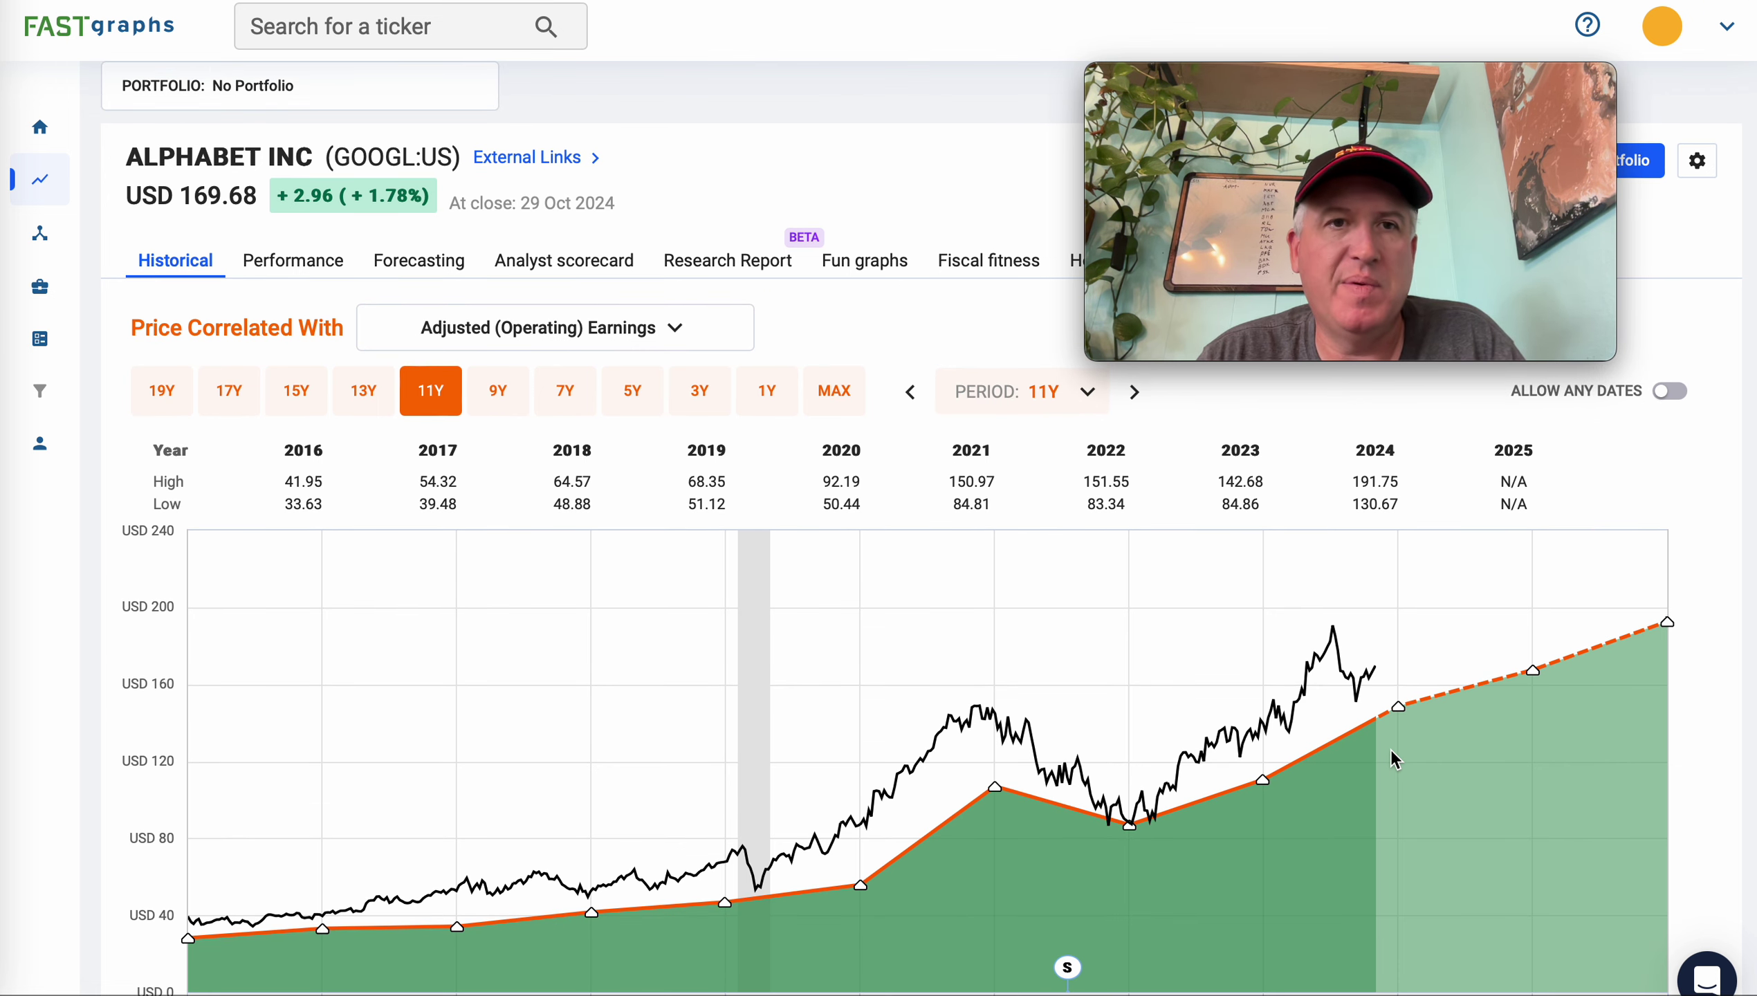